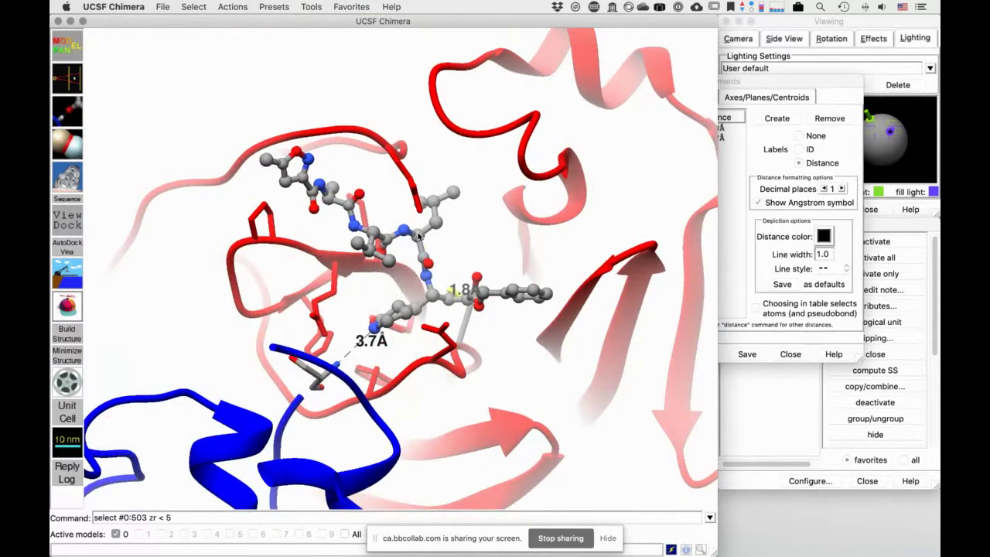
# Select the entire ball-and-stick ligand in the binding site
pyautogui.keyDown('ctrl'); pyautogui.click(419, 236); pyautogui.keyUp('ctrl')
pyautogui.press('Up')
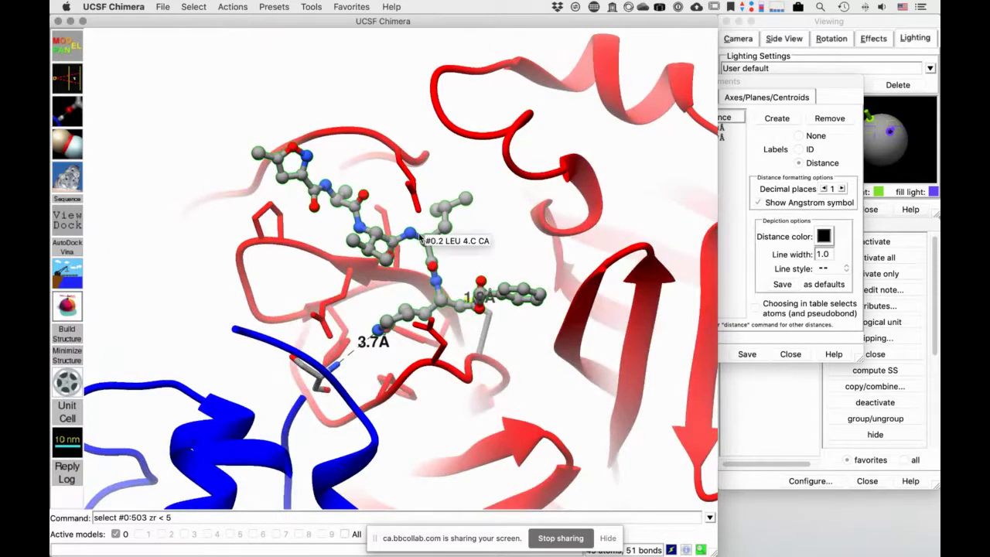
# Save the current session to the Desktop under the file name 6LU7
pyautogui.click(158, 9)
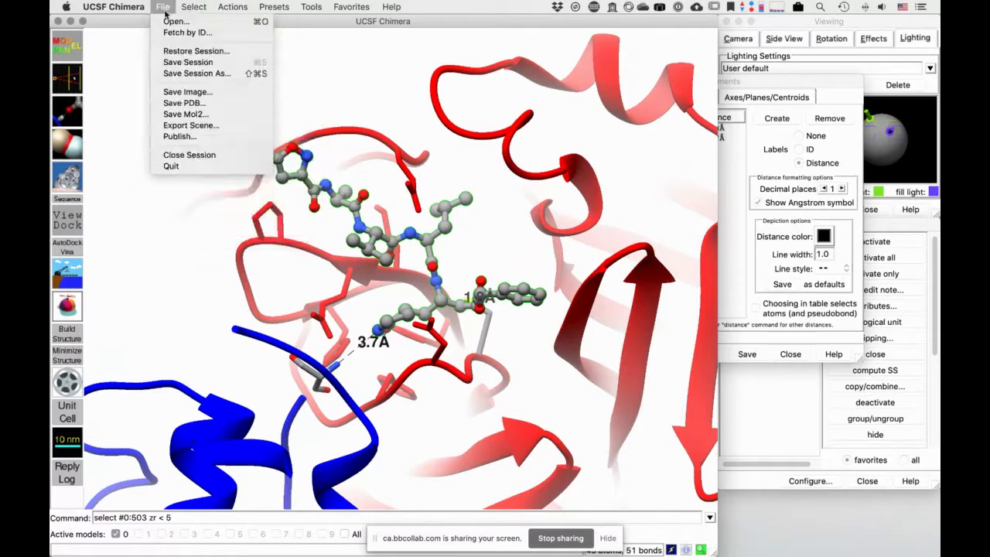
pyautogui.click(186, 53)
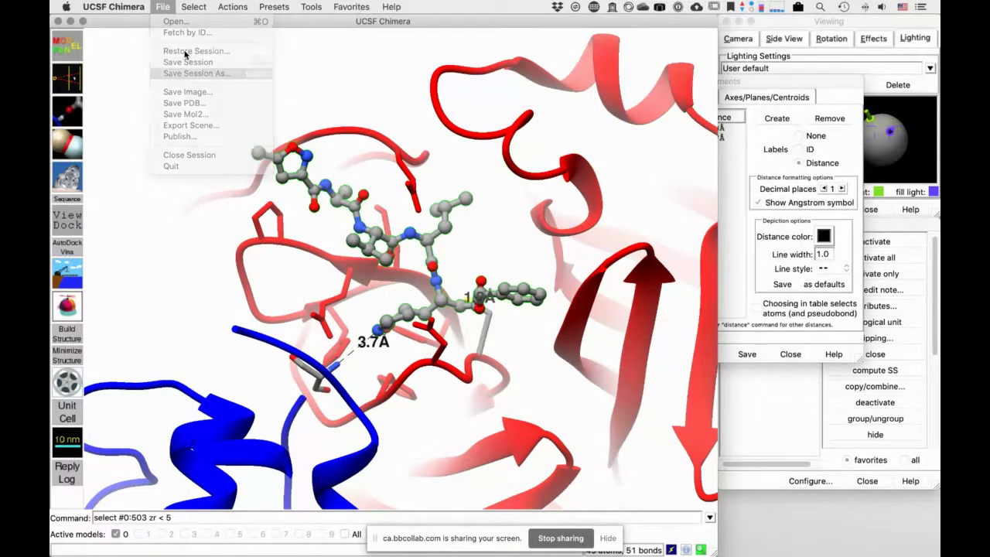
pyautogui.hotkey('ctrl', 'Down')
pyautogui.click(347, 160)
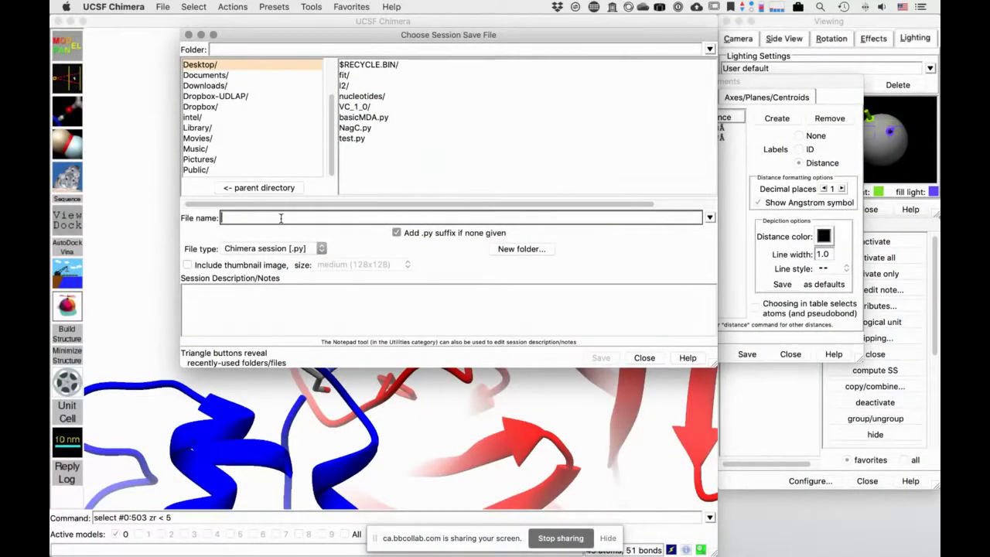
pyautogui.write('6')
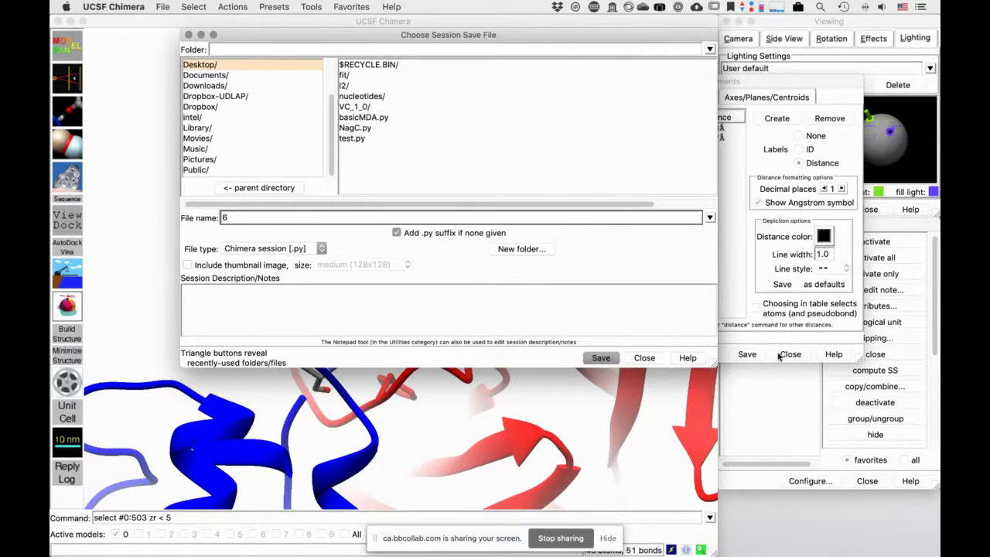
pyautogui.click(768, 392)
pyautogui.click(641, 286)
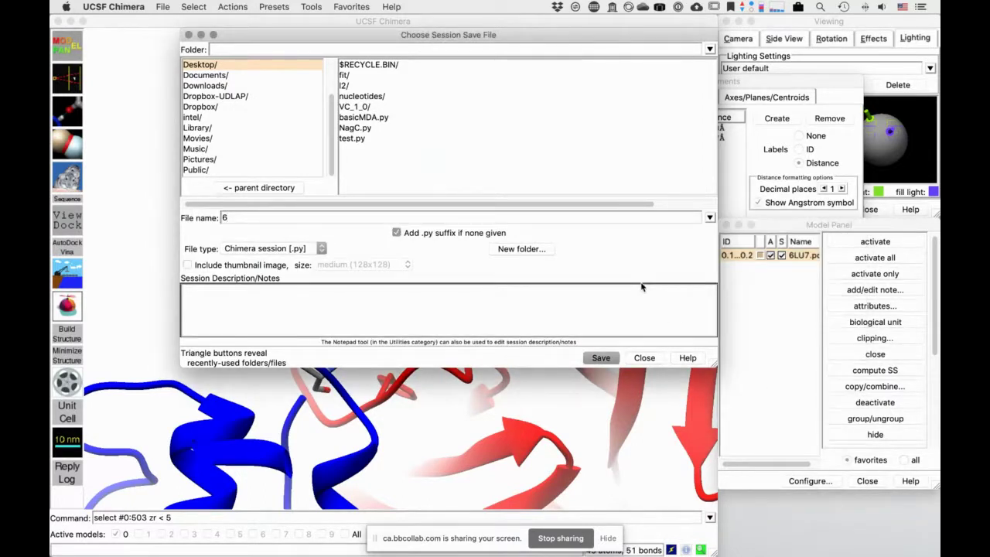
pyautogui.click(561, 217)
pyautogui.write('LU7')
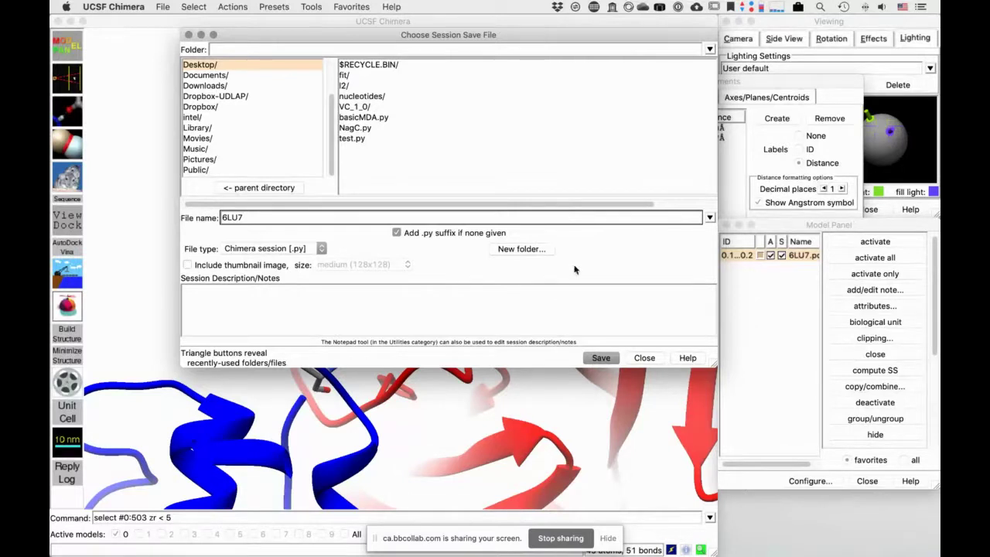
pyautogui.click(600, 357)
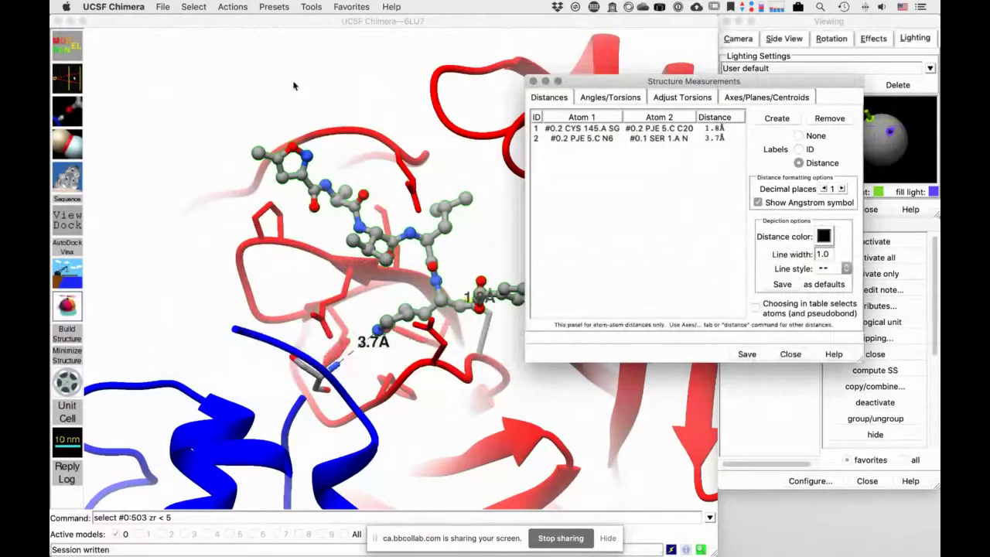
# Invert the ligand selection within its own model and delete the selected protein atoms and bonds
pyautogui.click(294, 85)
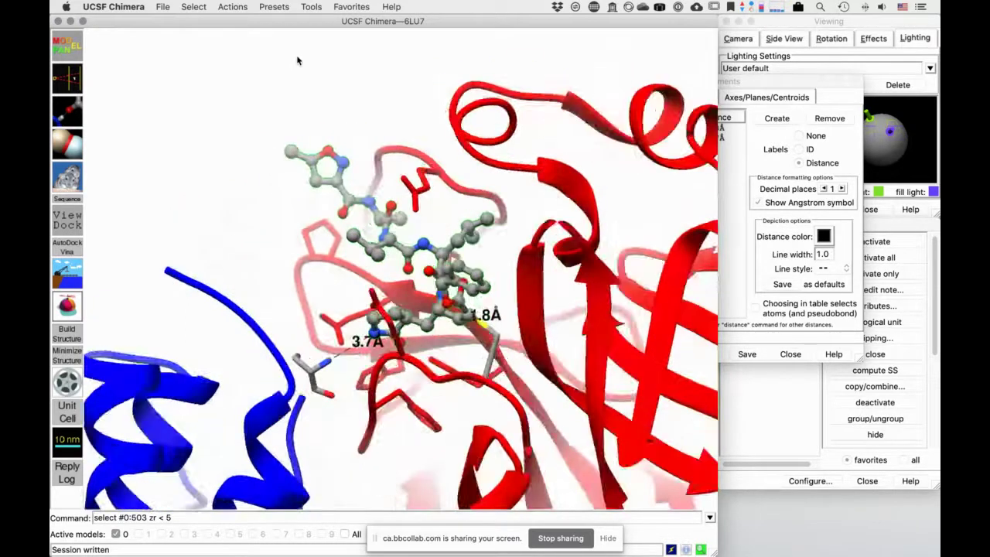
pyautogui.click(163, 7)
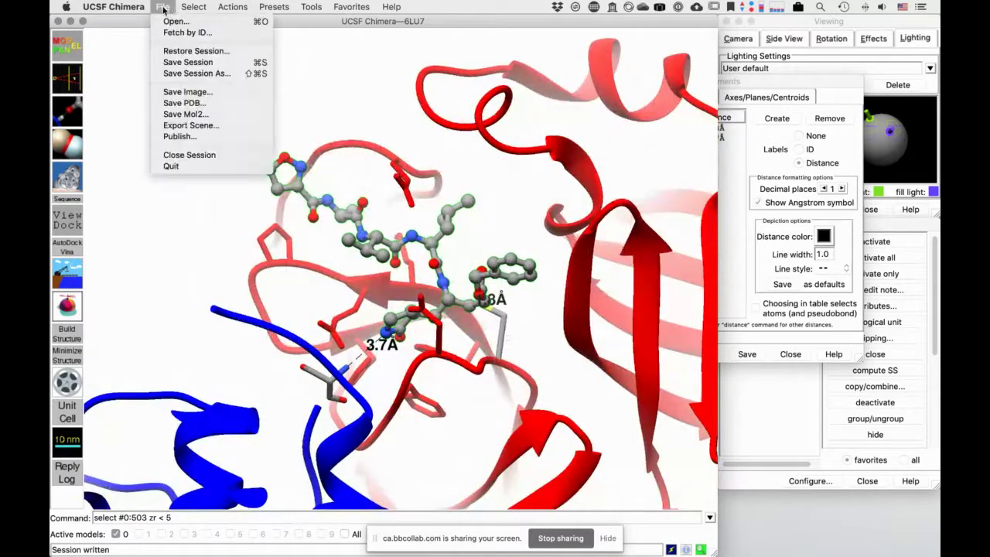
pyautogui.moveTo(193, 7)
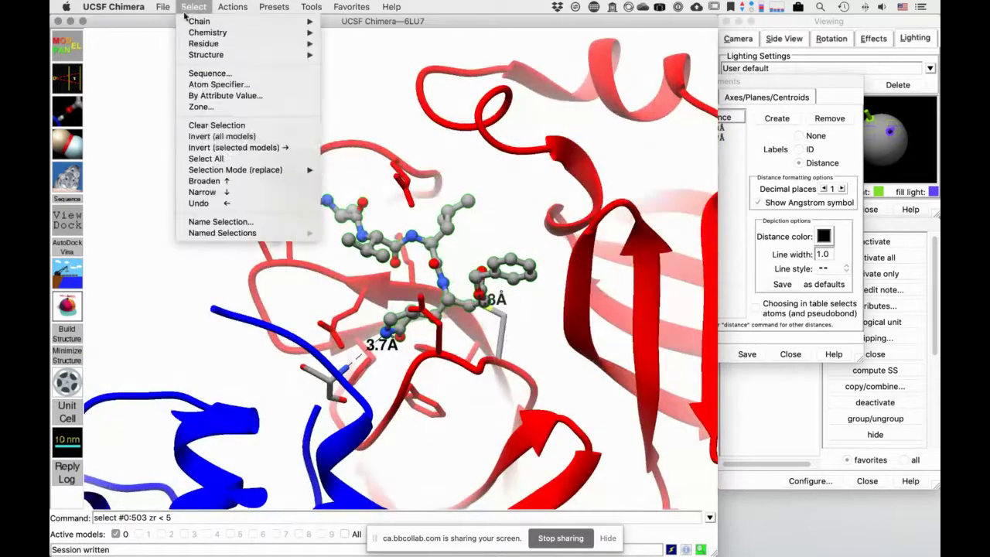
pyautogui.click(228, 152)
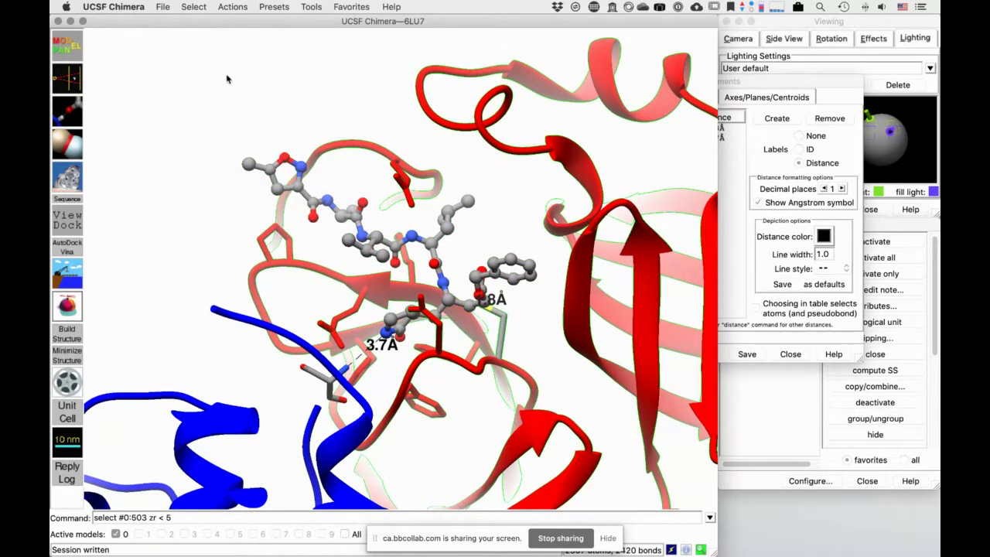
pyautogui.click(223, 8)
pyautogui.moveTo(236, 22)
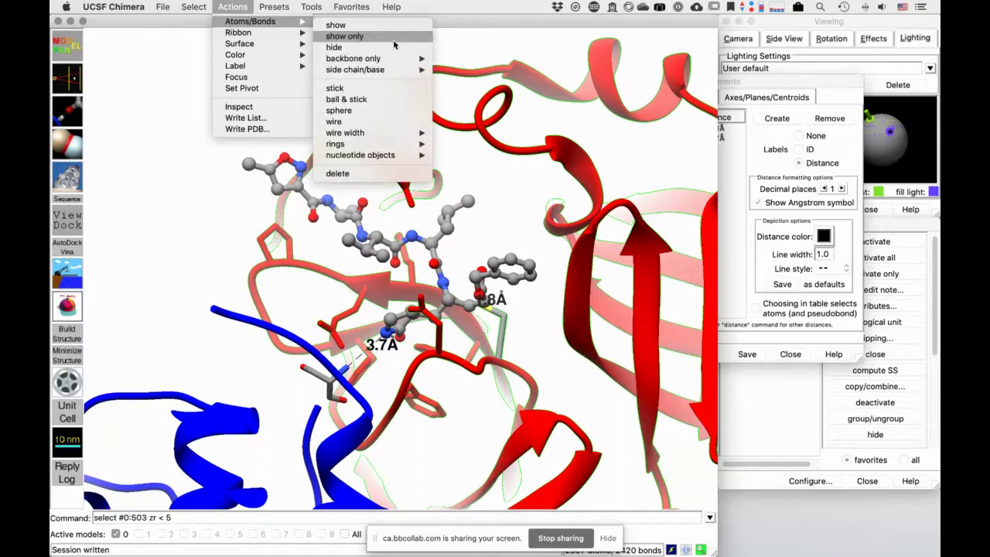
pyautogui.click(354, 173)
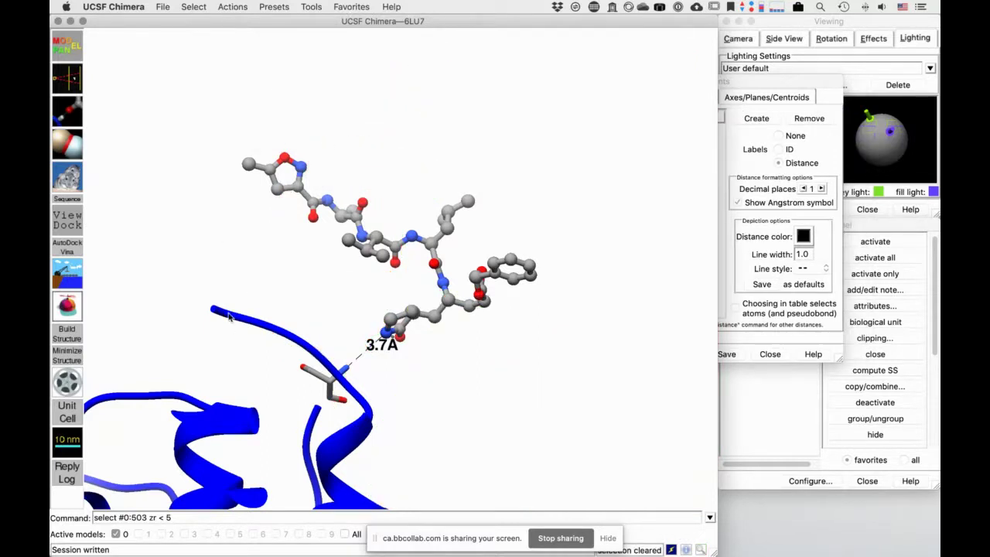
pyautogui.click(194, 7)
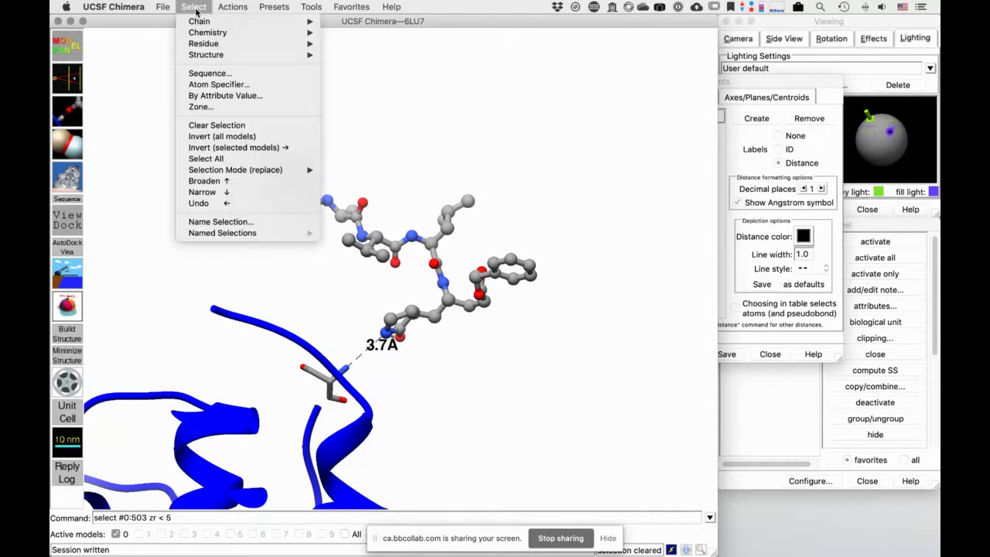
pyautogui.moveTo(255, 22)
pyautogui.click(337, 37)
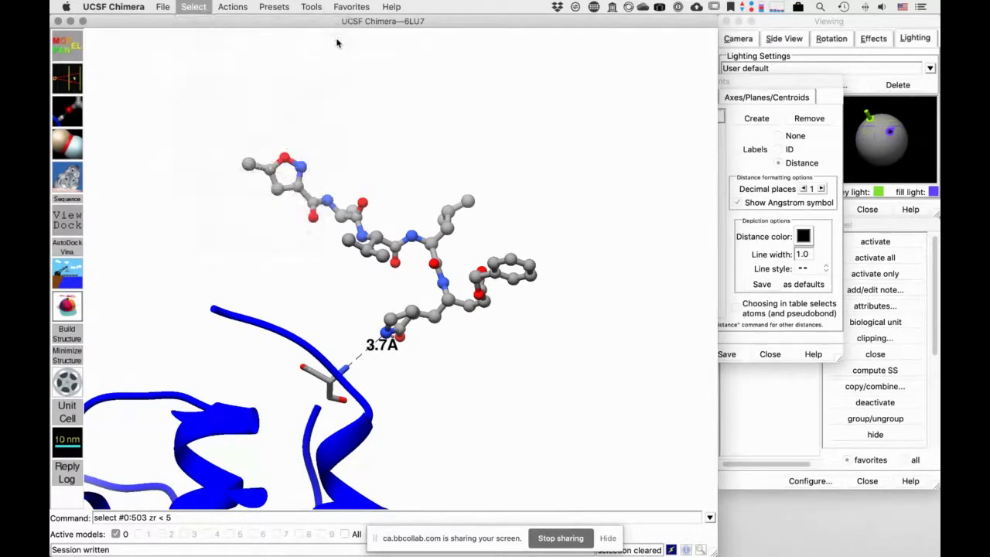
# Select the remaining blue protein, chain A, and delete all its atoms and bonds
pyautogui.click(194, 7)
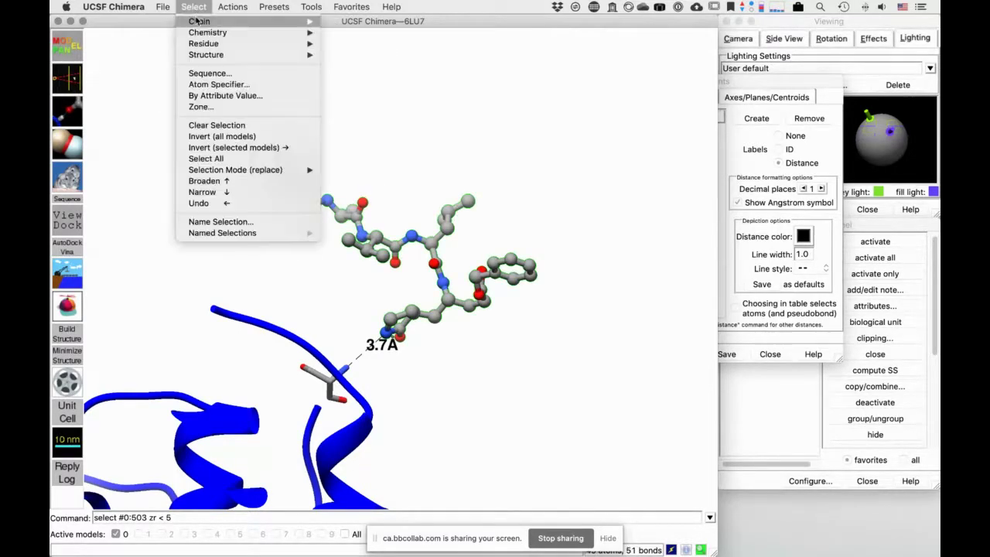
pyautogui.moveTo(293, 21)
pyautogui.click(338, 26)
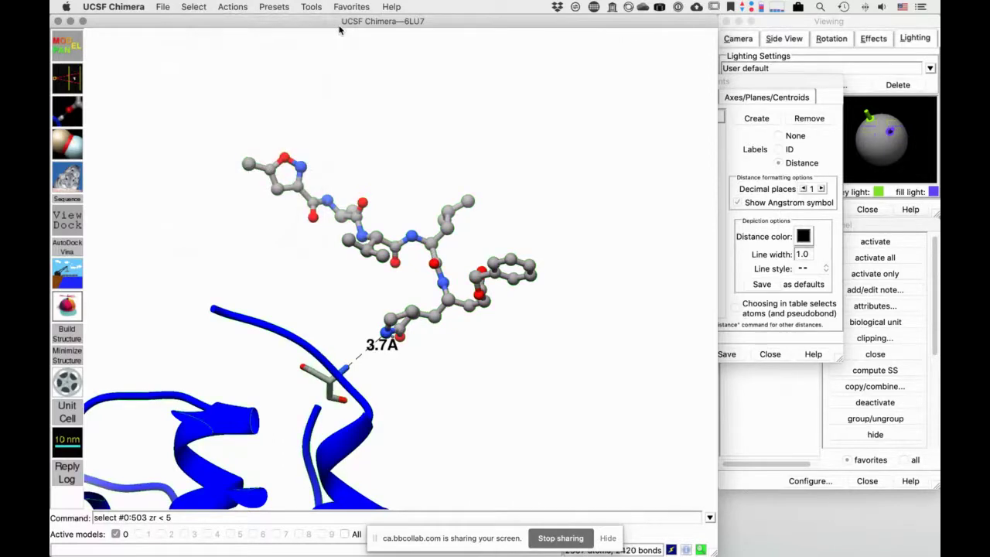
pyautogui.click(194, 7)
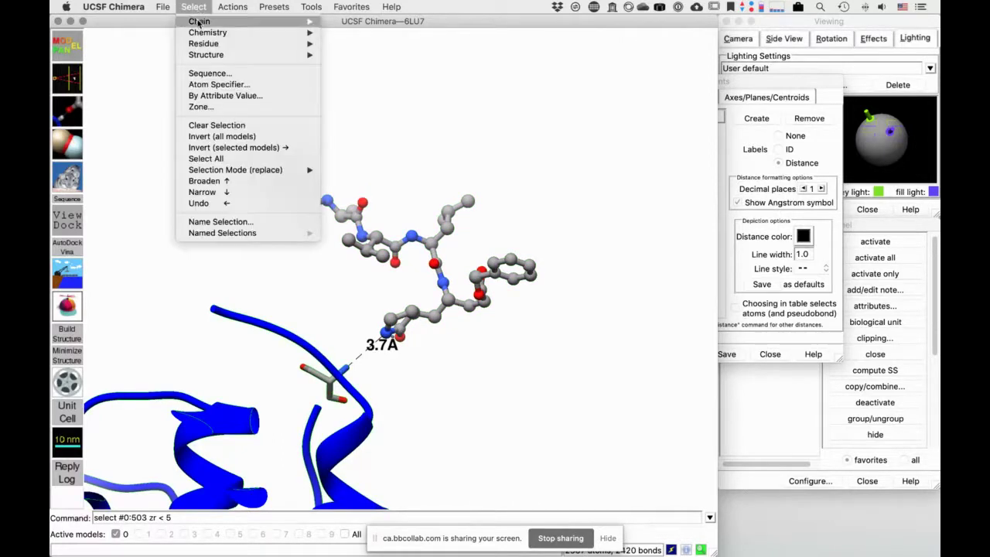
pyautogui.moveTo(232, 7)
pyautogui.moveTo(297, 22)
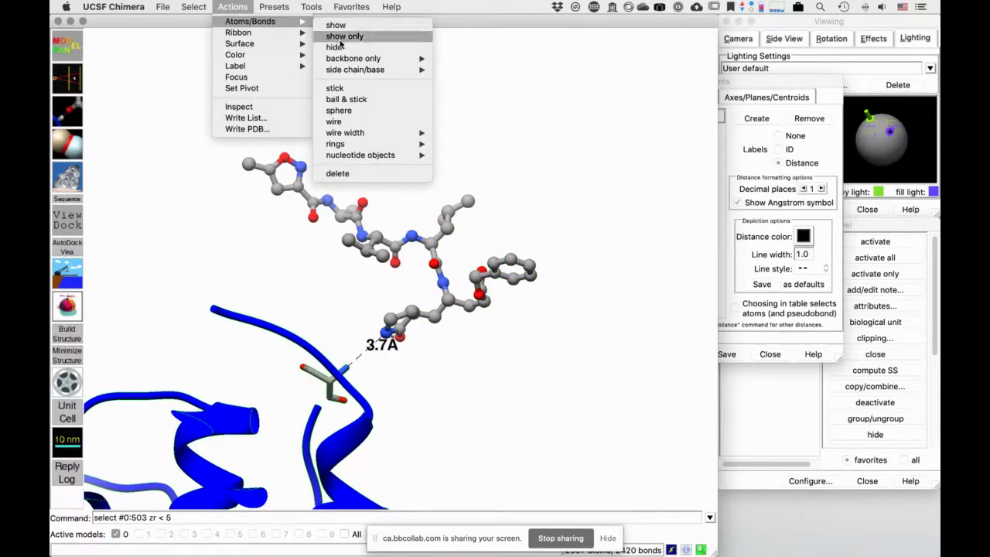
pyautogui.click(338, 173)
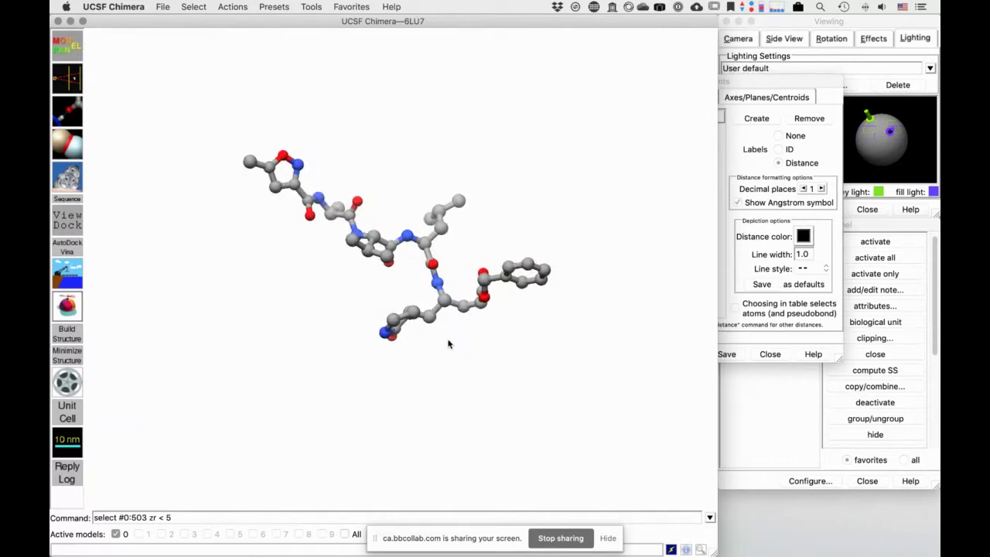
pyautogui.click(163, 7)
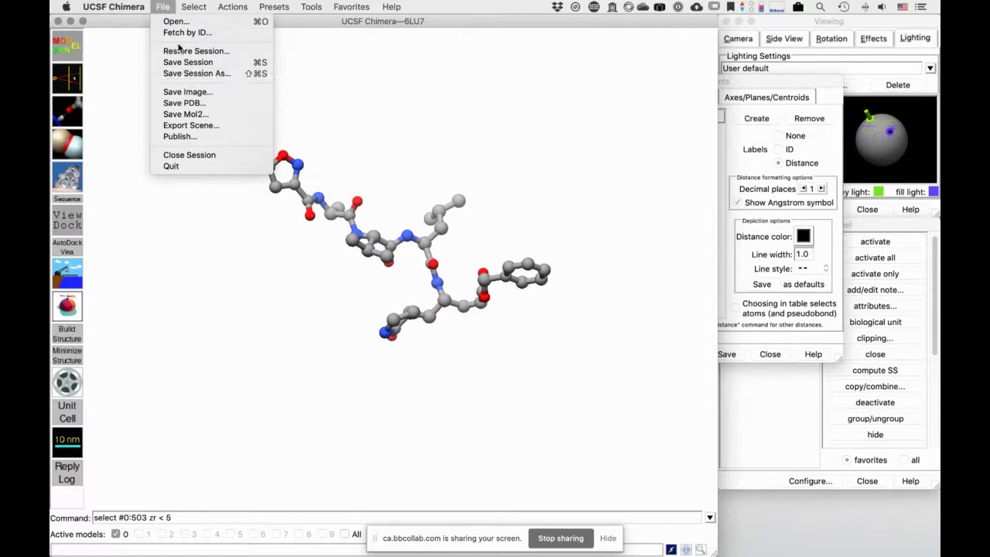
pyautogui.click(194, 104)
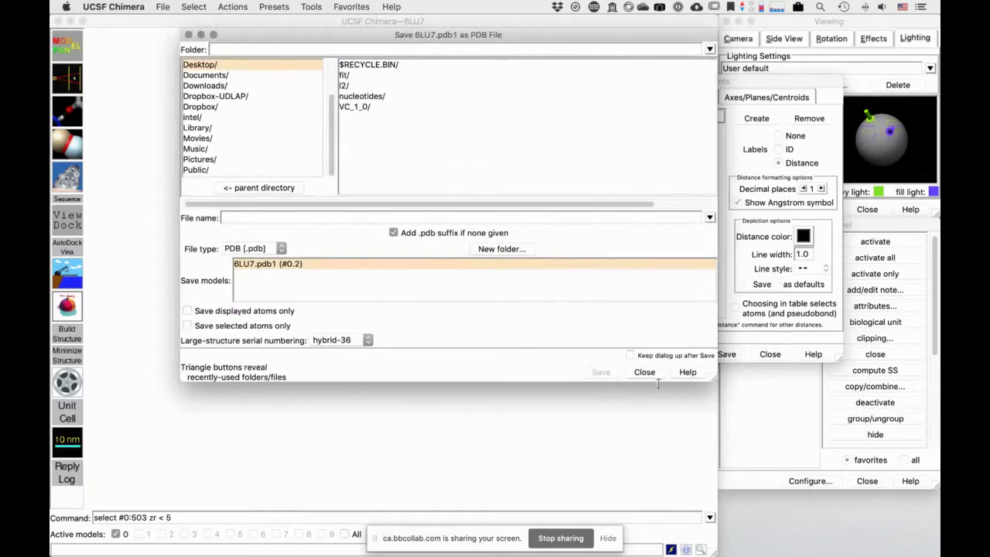
pyautogui.click(644, 372)
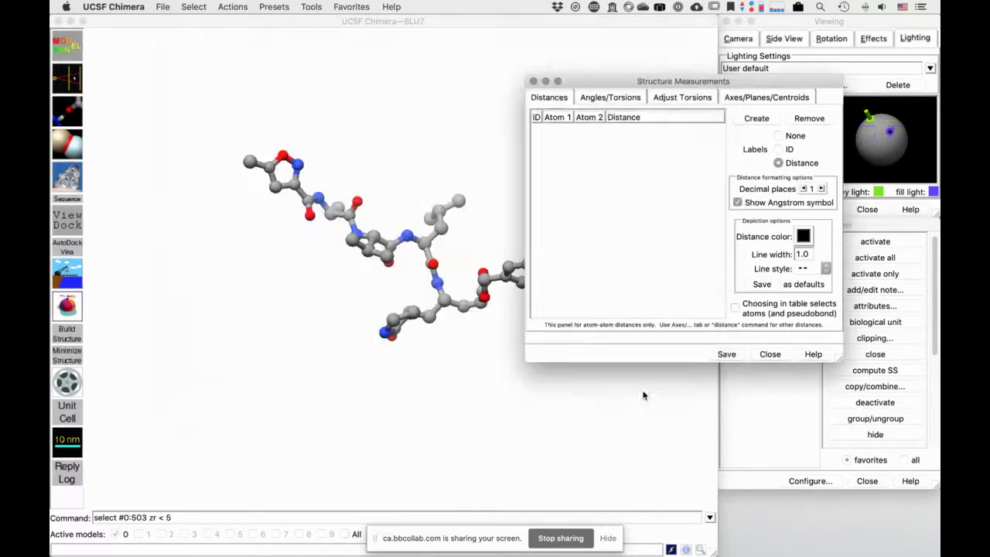
pyautogui.click(400, 141)
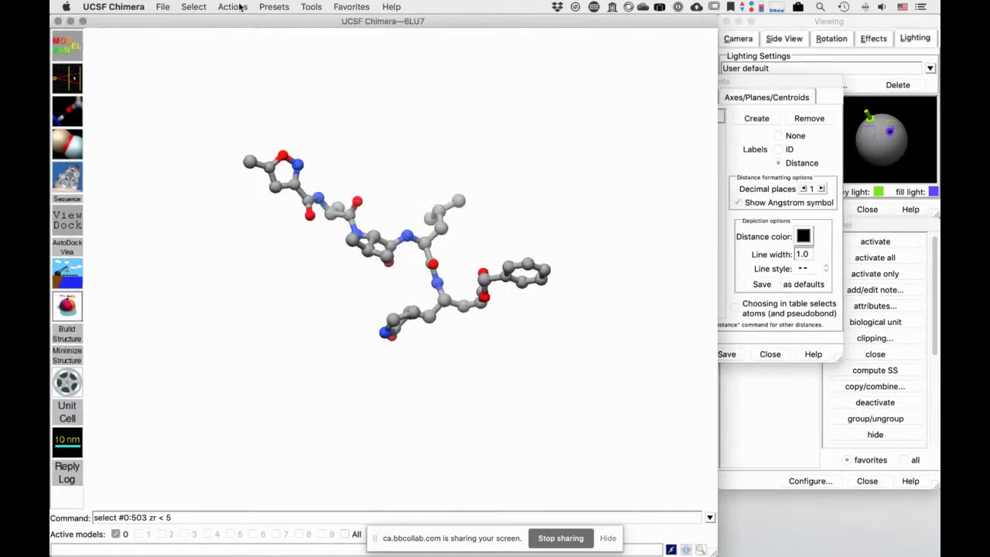
# Run Dock Prep on 6LU7.pdb1 with the preset options, adding hydrogens with H-bonds considered and histidine protonation determined by method
pyautogui.click(70, 277)
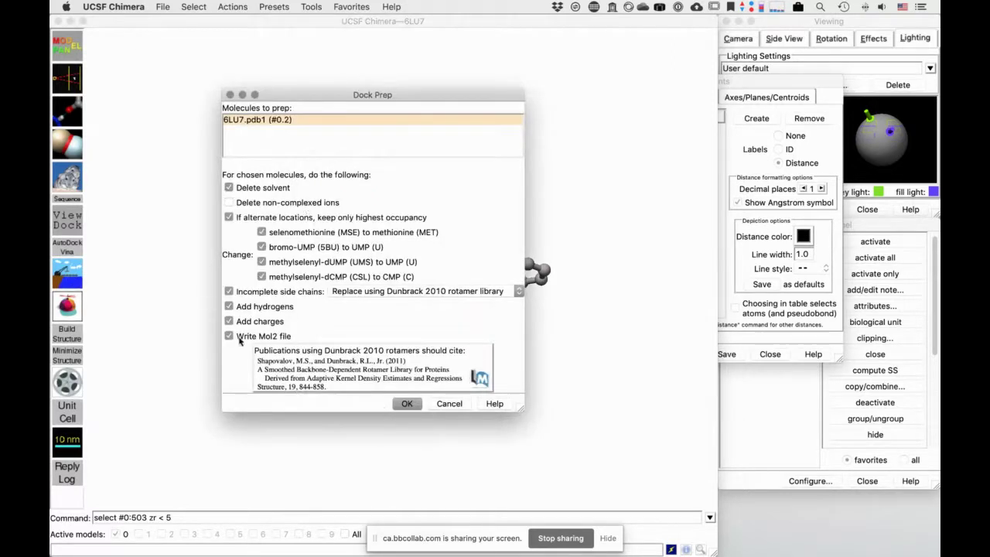
pyautogui.click(406, 403)
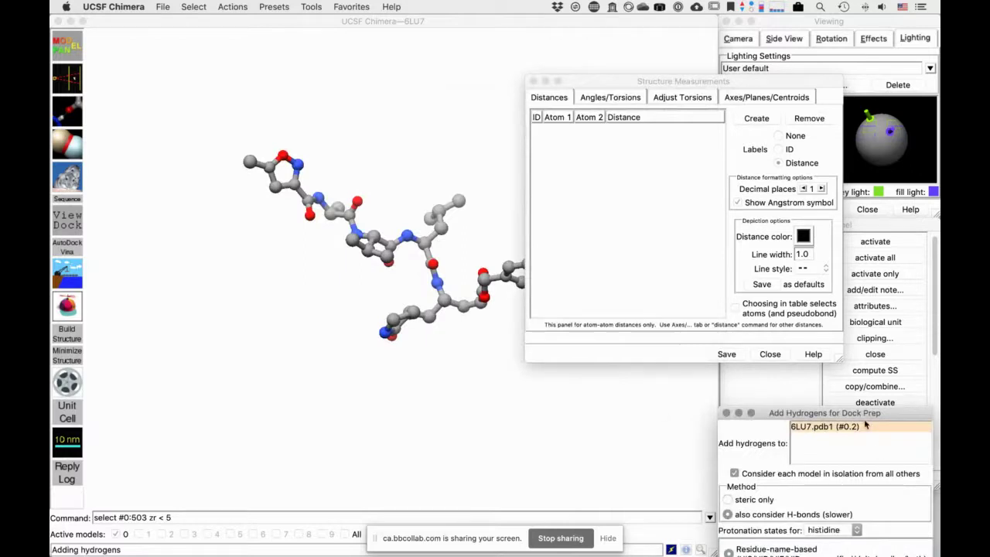
pyautogui.moveTo(860, 413); pyautogui.dragTo(670, 184)
pyautogui.click(627, 361)
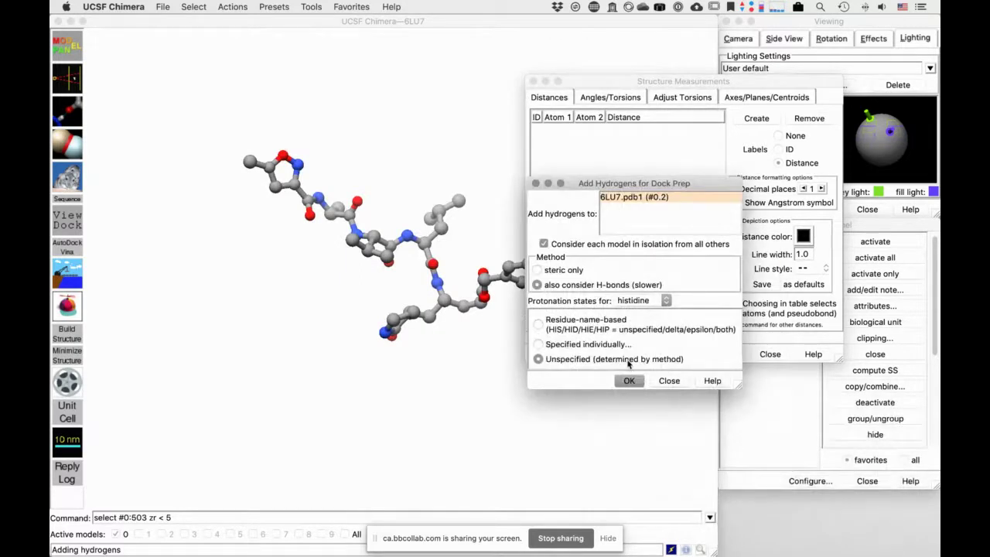
pyautogui.click(629, 380)
# Compute AM1-BCC charges with a net charge of +0 for residues 02J and PJE+010
pyautogui.click(410, 224)
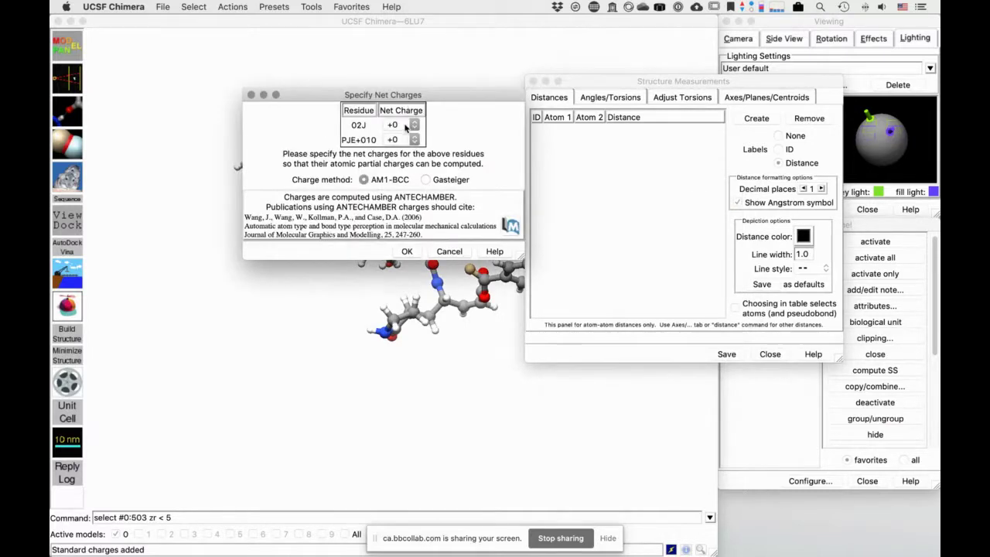
pyautogui.click(405, 251)
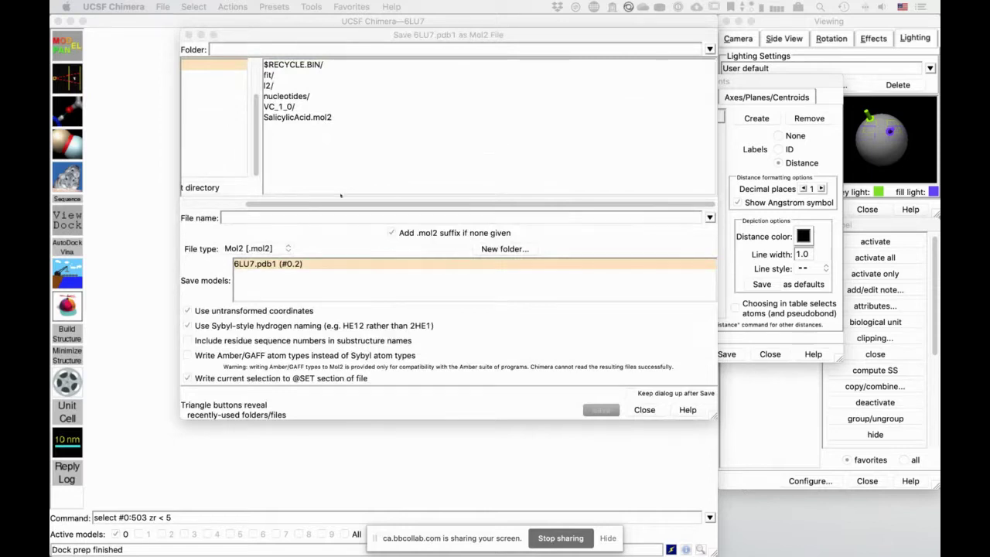
# Save the prepared ligand as a Mol2 file named 6LU7m1
pyautogui.click(323, 222)
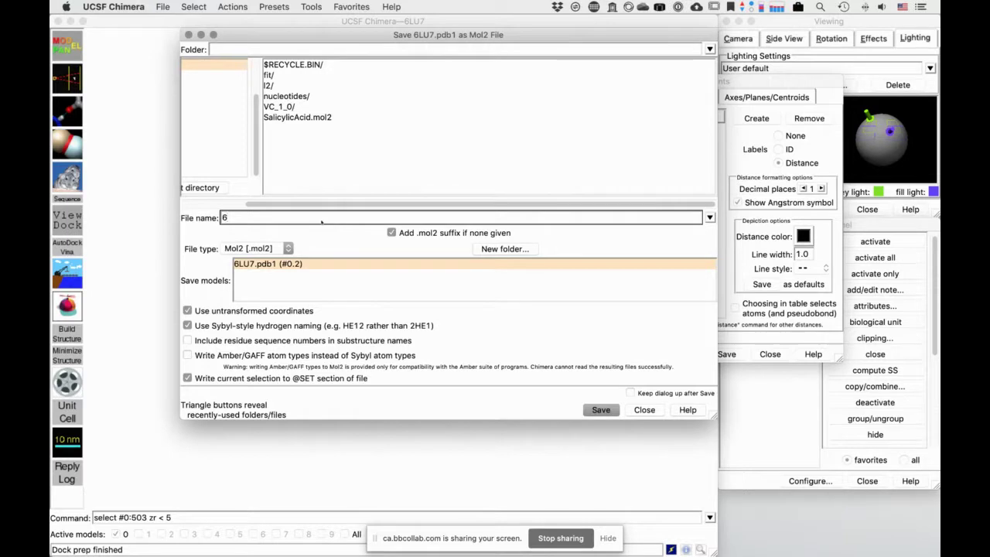
pyautogui.write('6LU7m1')
pyautogui.click(600, 409)
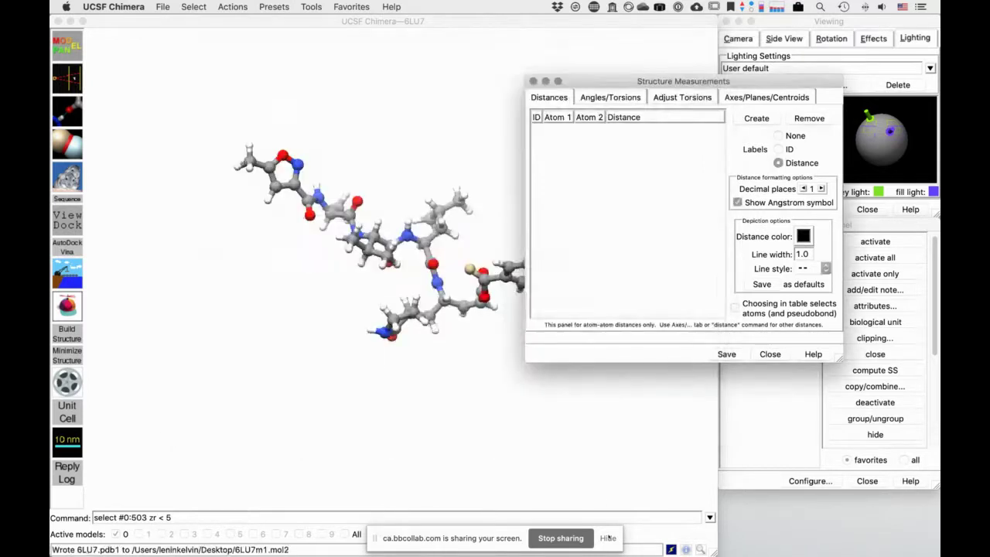
# Hide the screen-sharing notice and close the Structure Measurements window to clear the molecule view
pyautogui.click(607, 537)
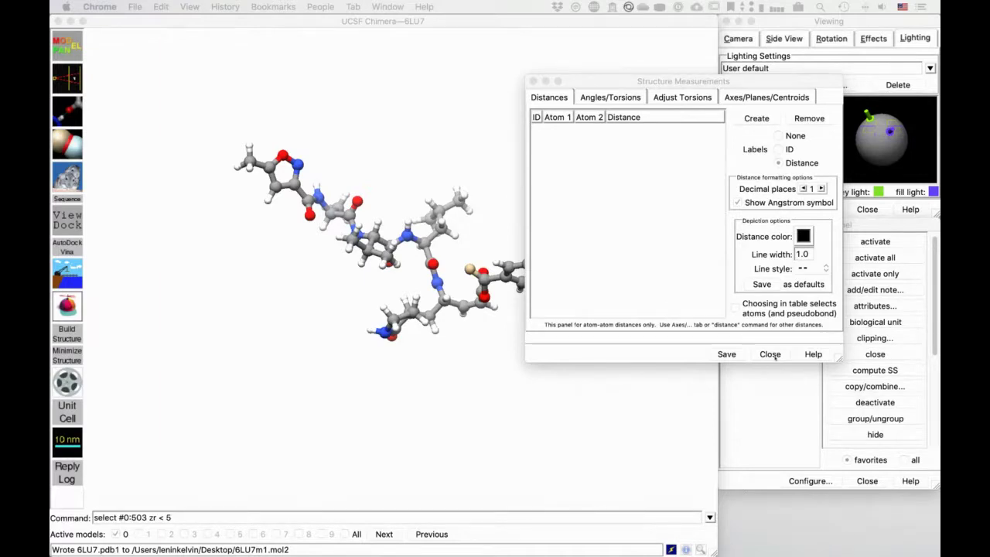
pyautogui.click(770, 354)
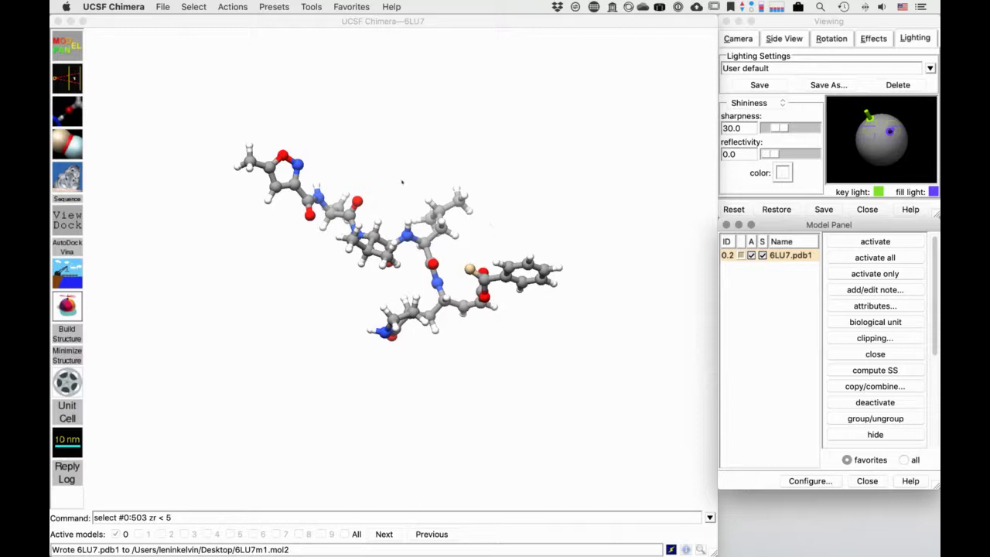
pyautogui.click(464, 246)
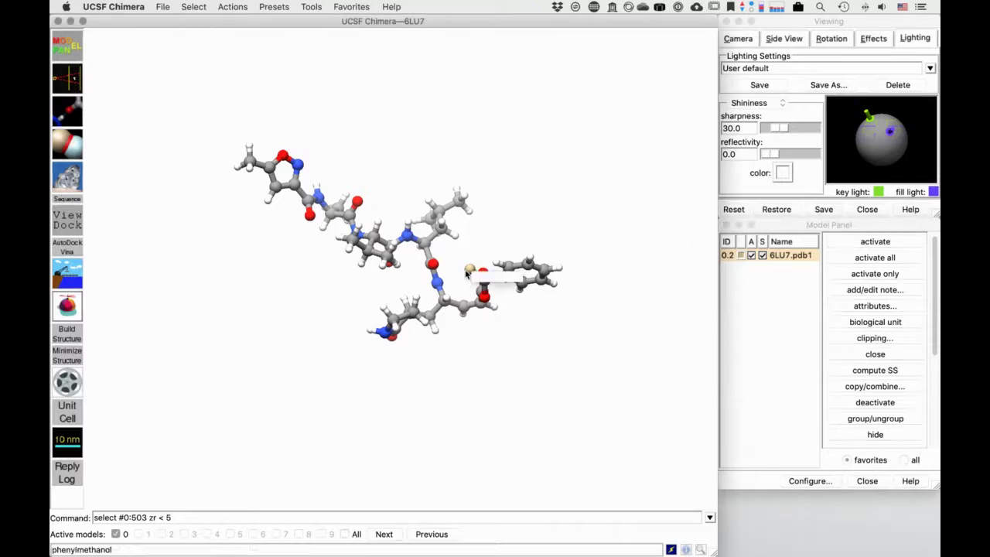
# Close the current session containing the prepared ligand
pyautogui.click(163, 7)
pyautogui.click(175, 154)
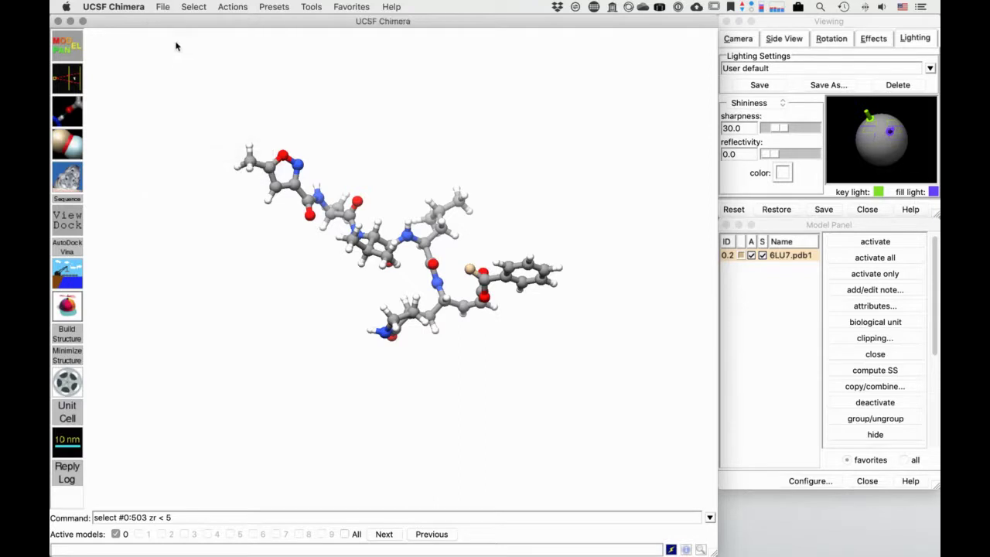
pyautogui.click(162, 7)
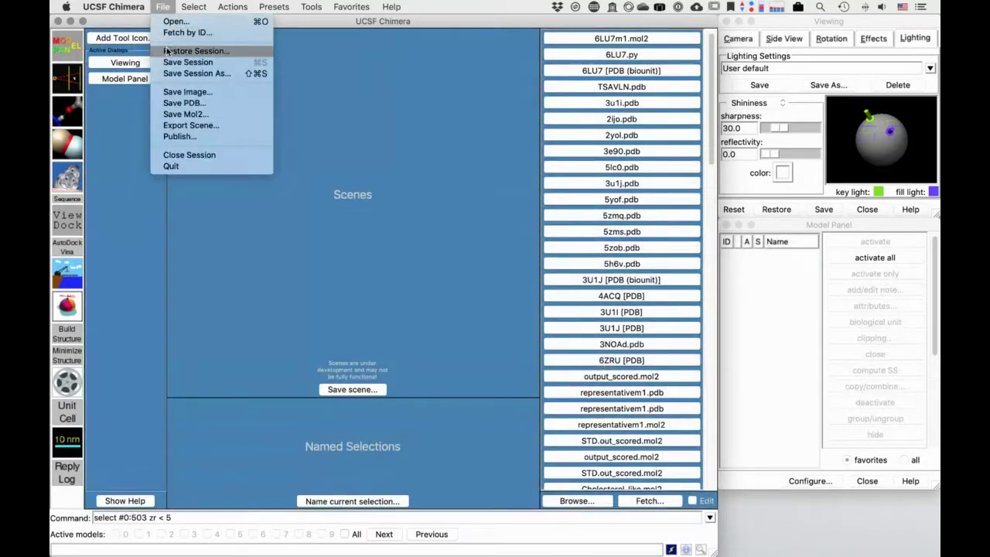
pyautogui.click(170, 51)
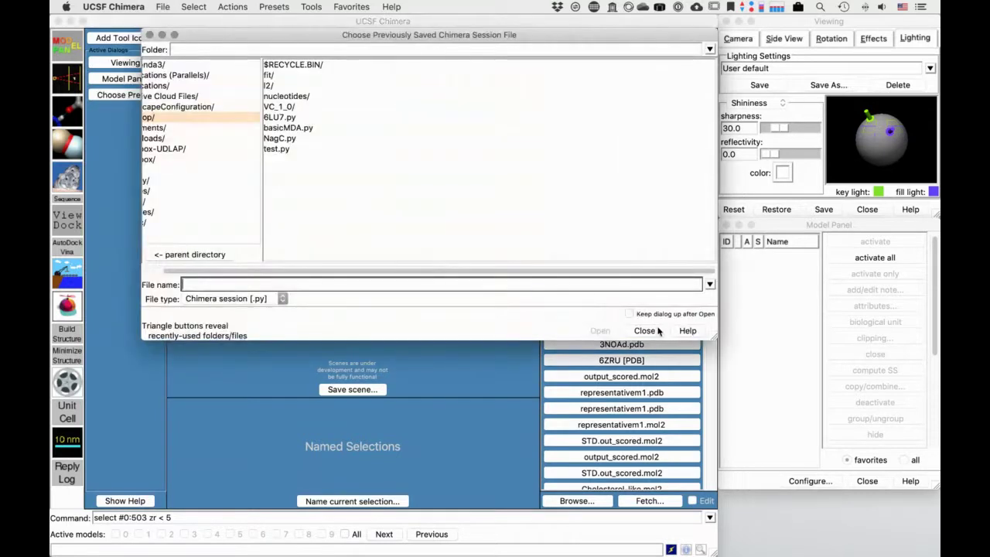
pyautogui.click(648, 330)
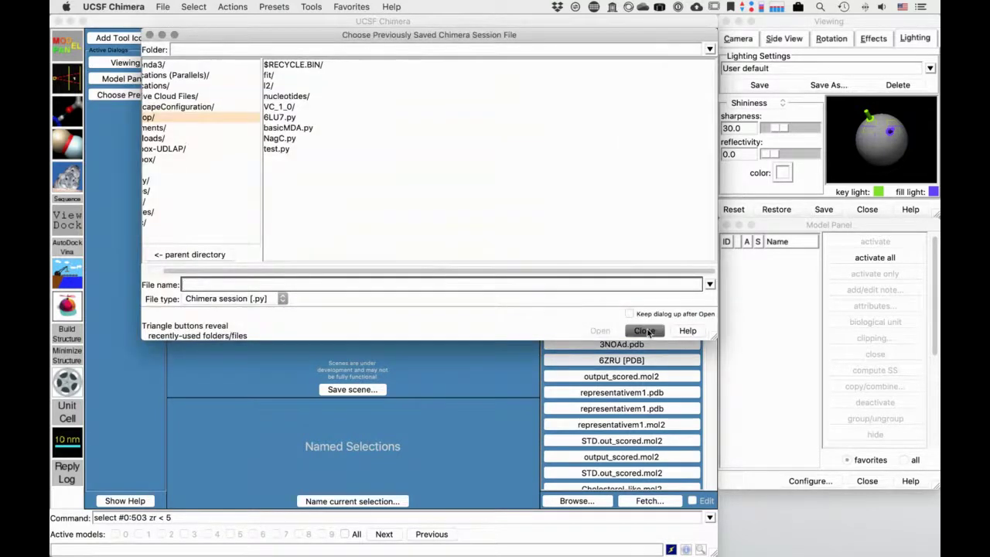
# Check the program's version in its About information
pyautogui.click(391, 7)
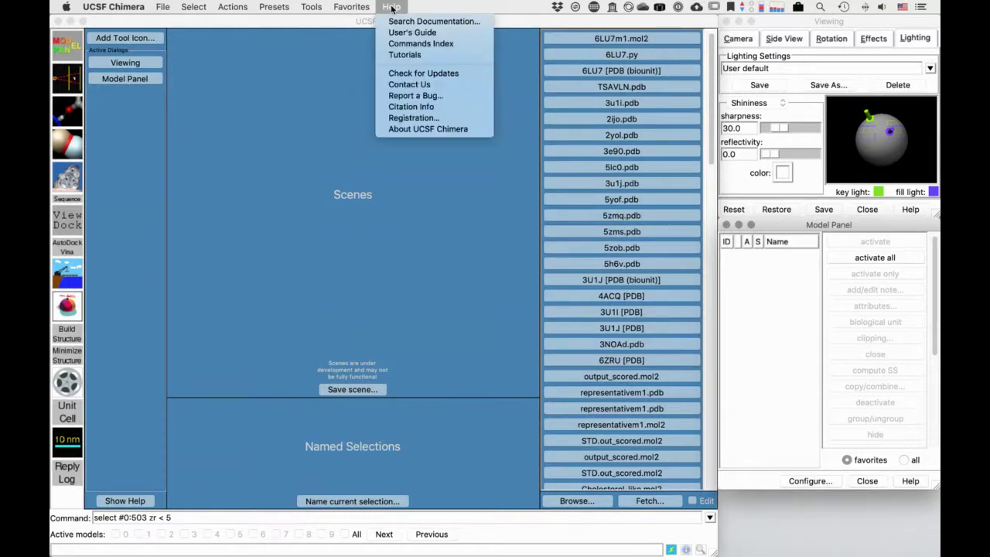
pyautogui.click(408, 131)
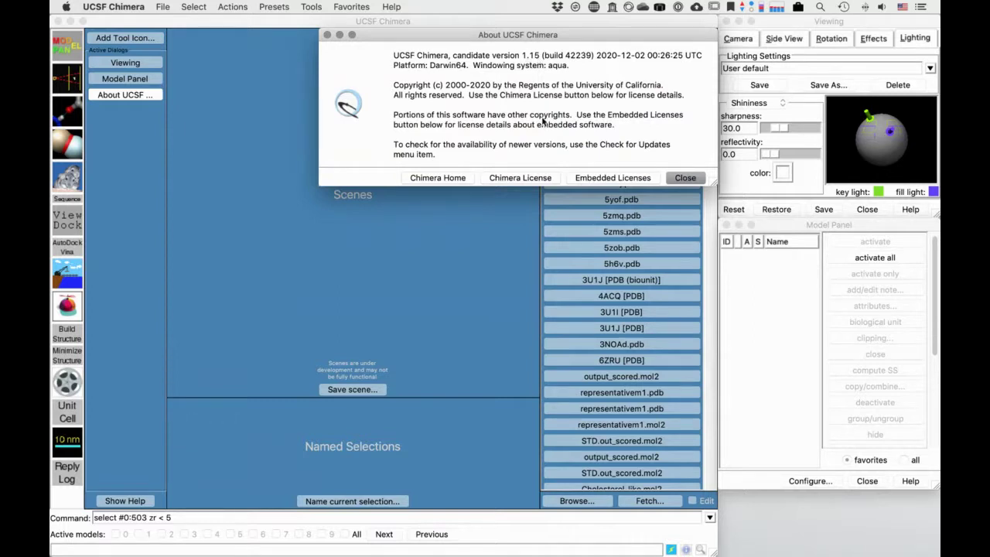
pyautogui.click(684, 177)
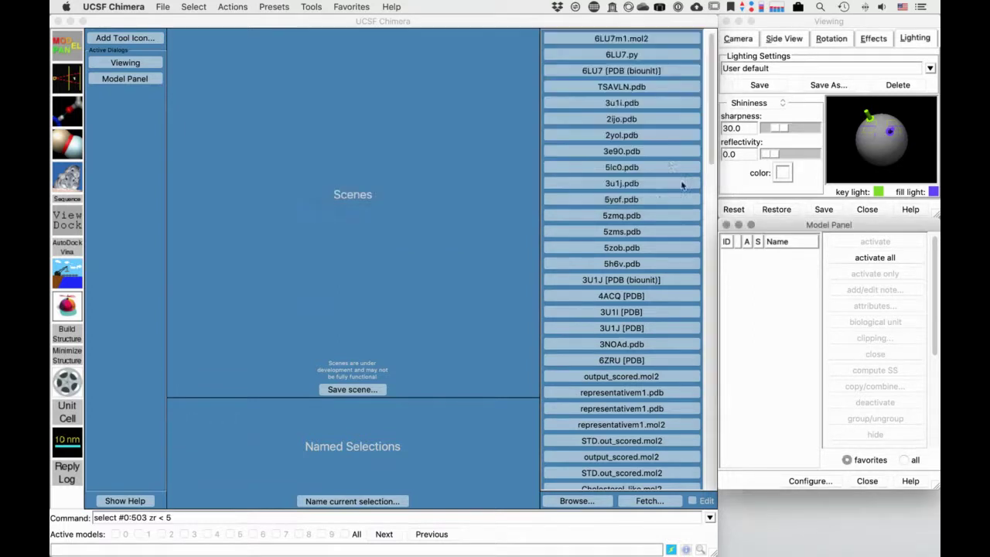
# Reopen the saved 6LU7.py session
pyautogui.click(649, 501)
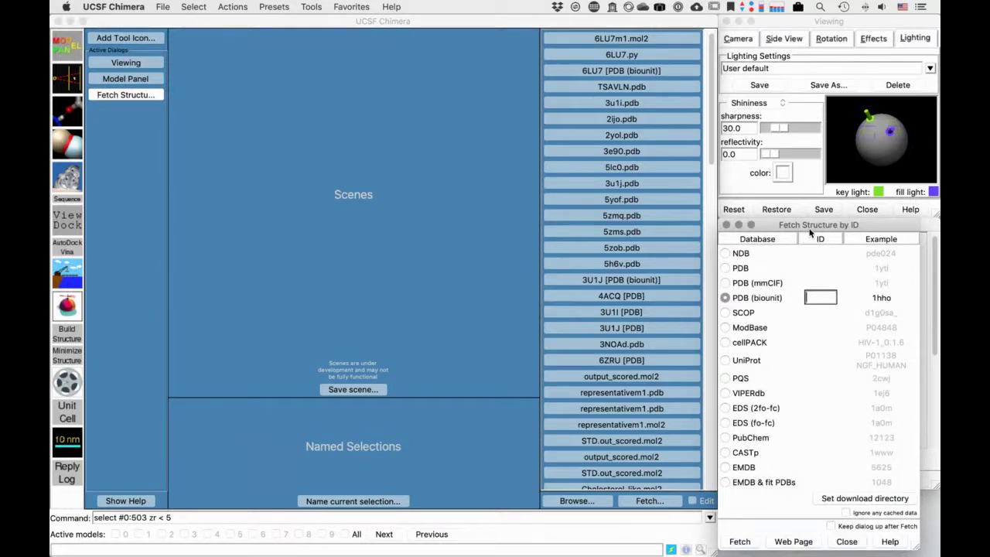
pyautogui.click(726, 225)
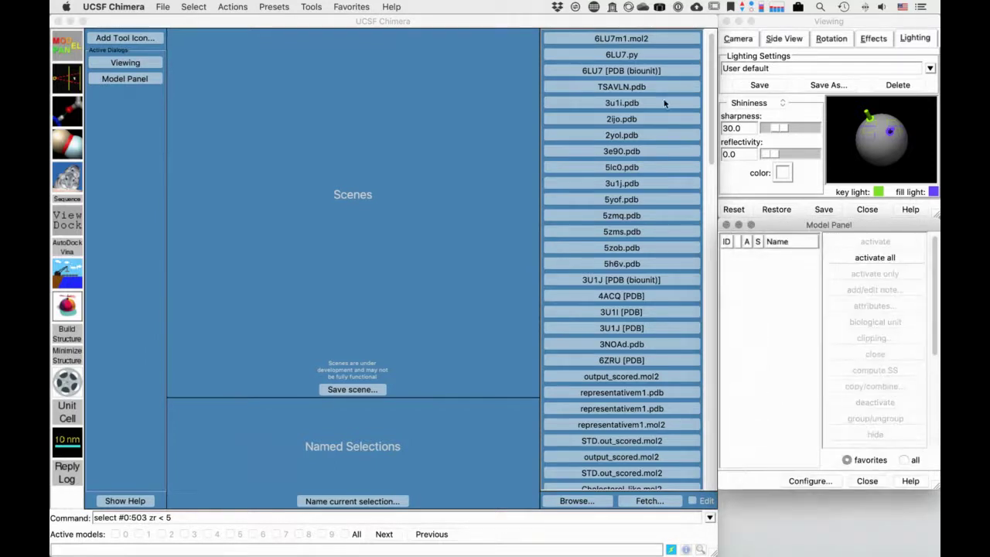
pyautogui.click(634, 55)
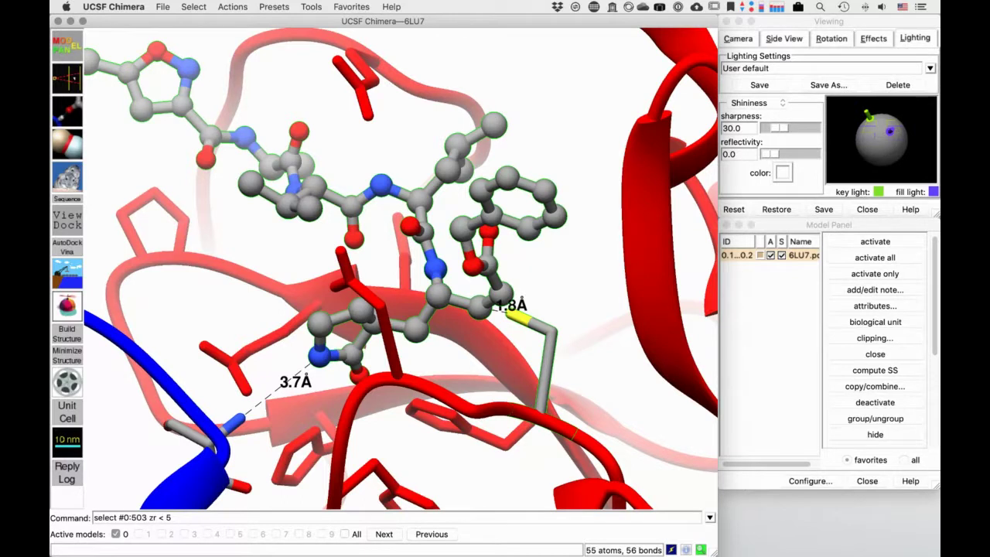
# Invert the selection across all models and delete every atom outside the ligand and its bound cysteine residue
pyautogui.click(193, 7)
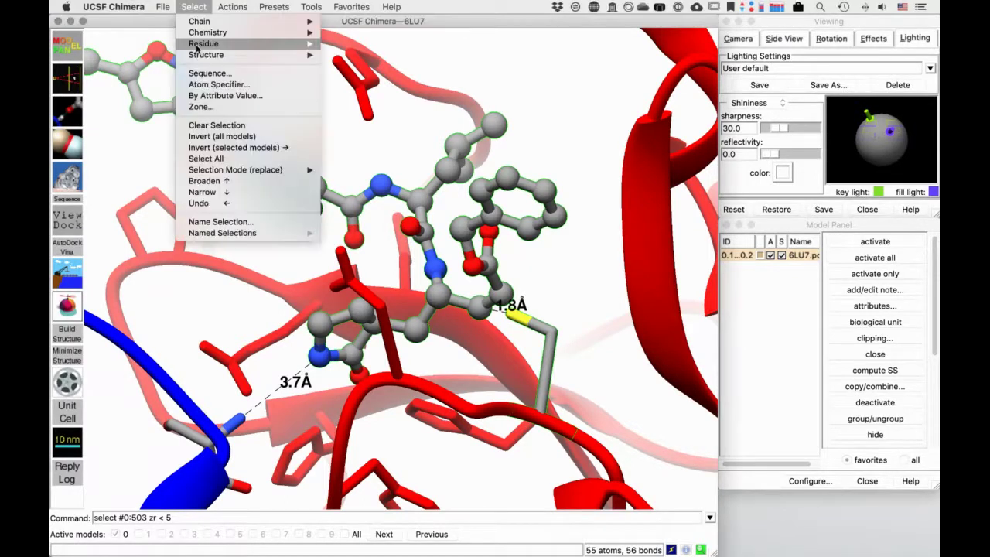
pyautogui.click(202, 137)
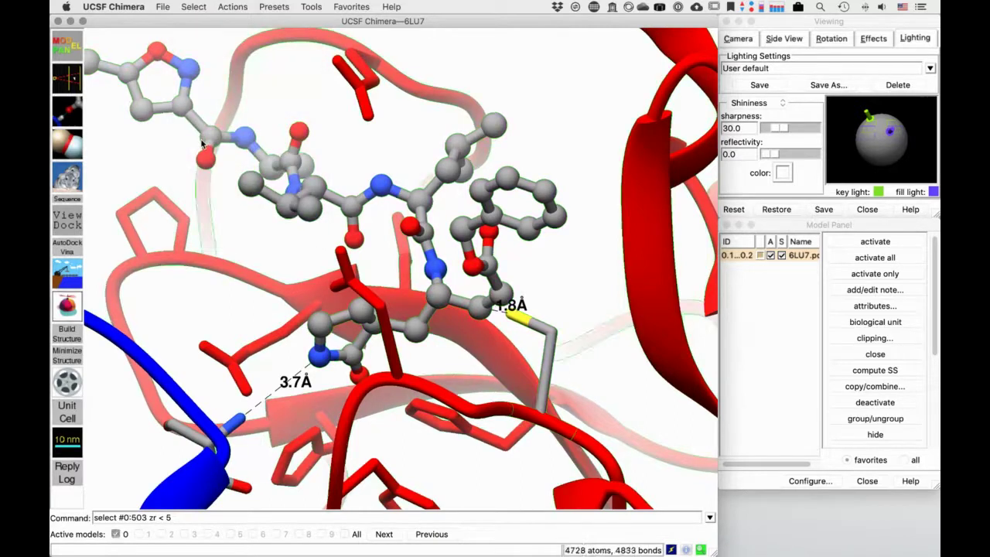
pyautogui.click(232, 7)
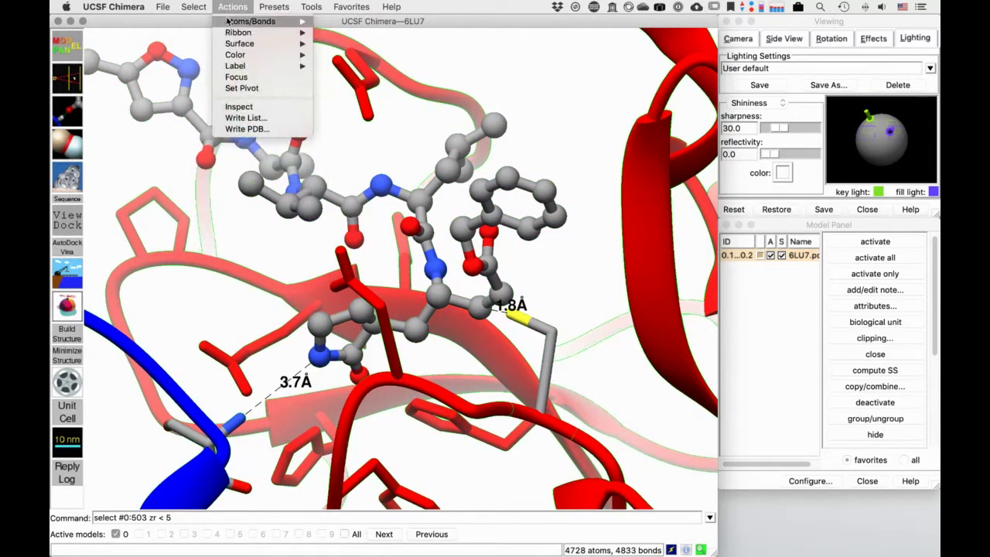
pyautogui.moveTo(248, 21)
pyautogui.click(371, 173)
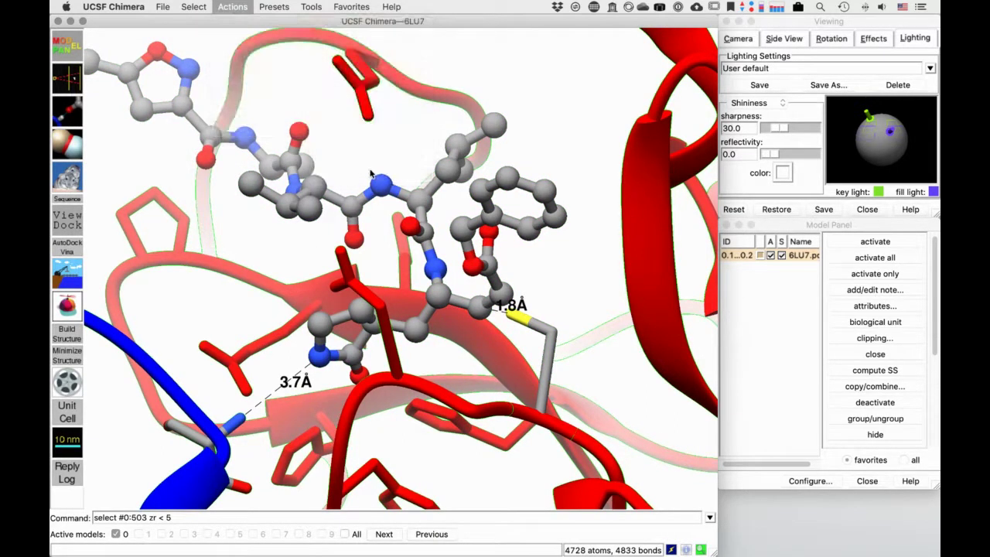
# Select the carbonyl oxygen and carbon atoms of the cysteine residue beside the ligand
pyautogui.moveTo(510, 326); pyautogui.dragTo(528, 289)
pyautogui.scroll(10, 526, 285)
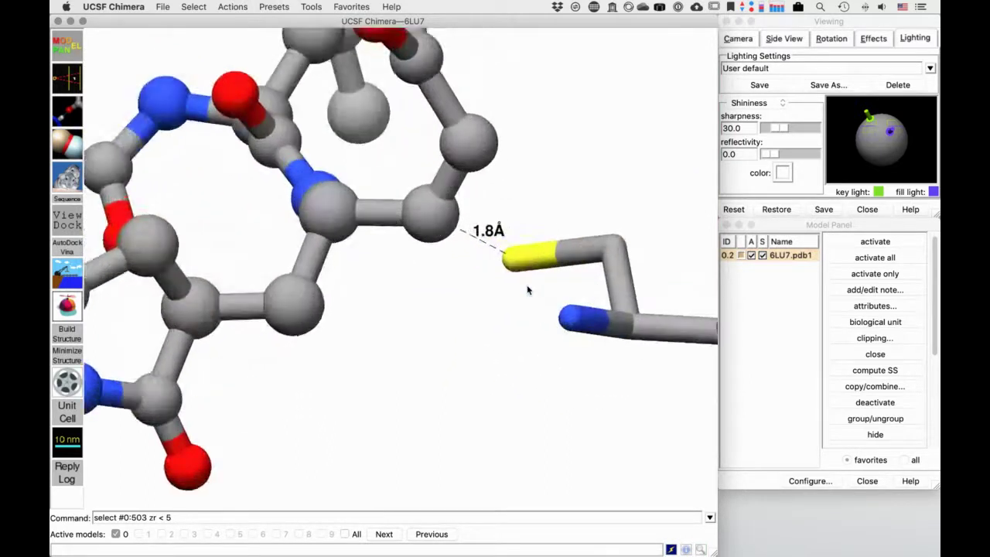
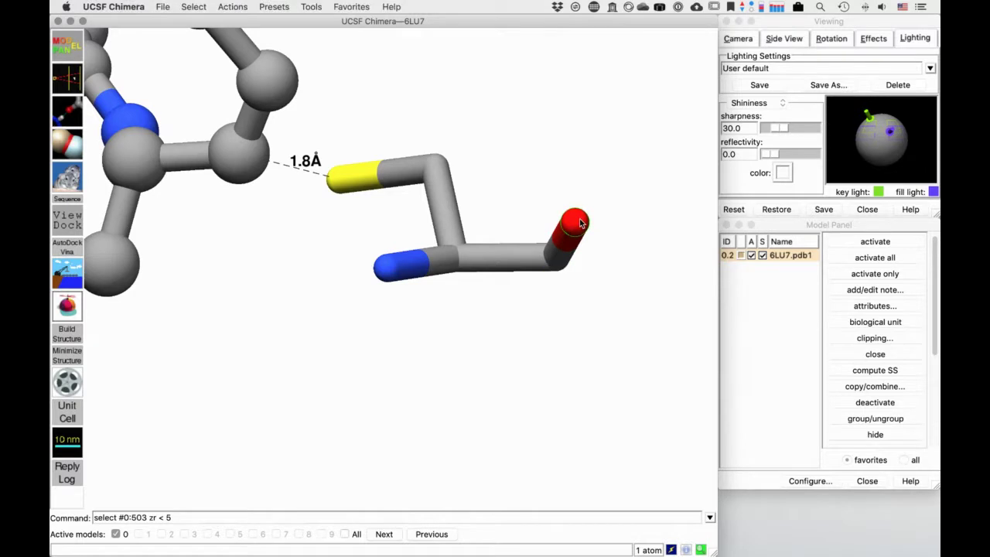
pyautogui.keyDown('ctrl'); pyautogui.keyDown('shift'); pyautogui.click(557, 266); pyautogui.keyUp('shift'); pyautogui.keyUp('ctrl')
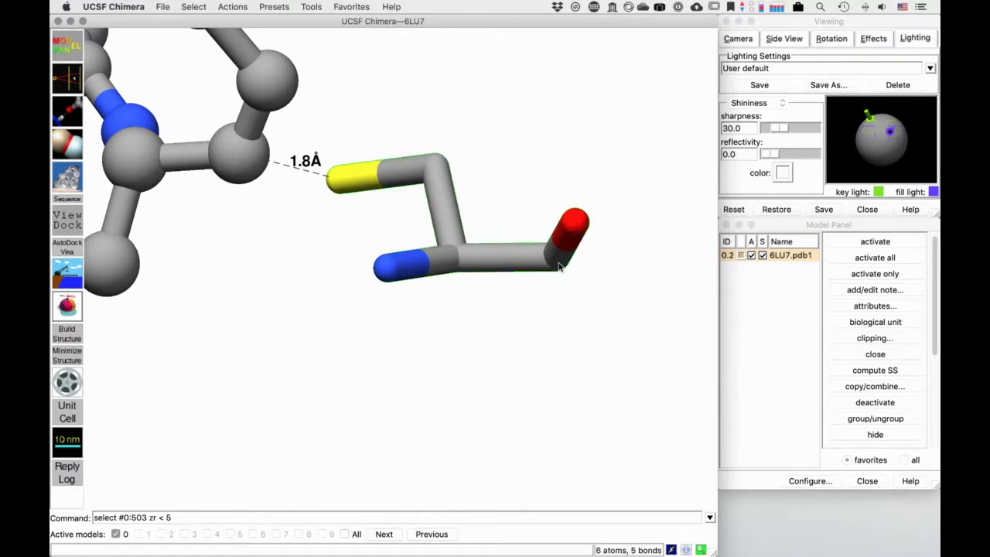
pyautogui.click(230, 10)
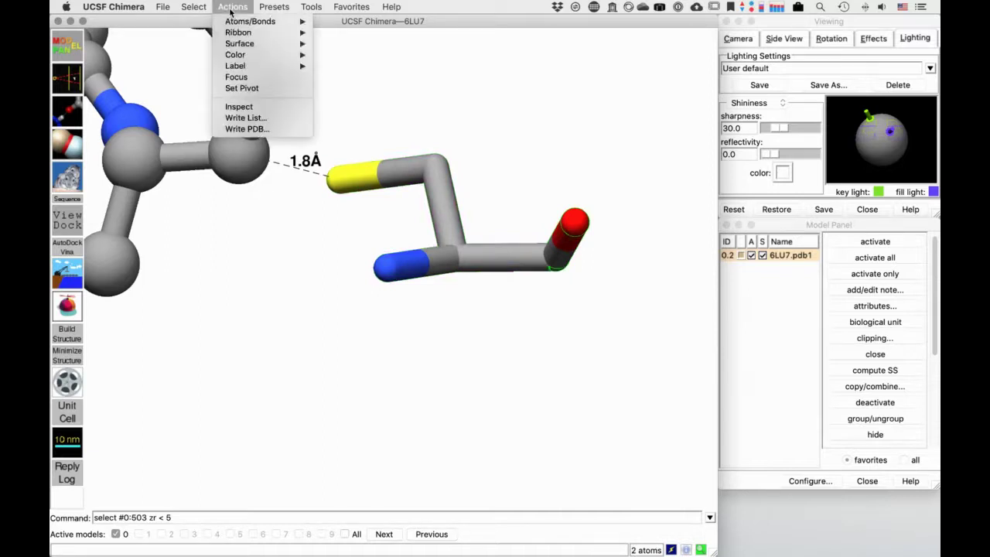
pyautogui.click(230, 10)
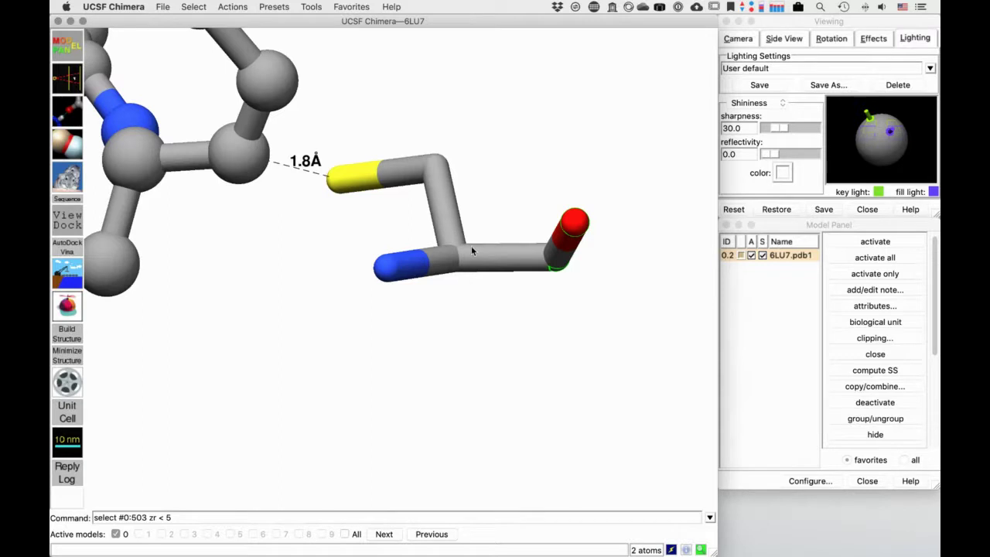
# Run Dock Prep on 6LU7.pdb1, with histidine protonation determined by method and AM1-BCC charges using net charge +0 for 02J and PJE+010
pyautogui.click(63, 274)
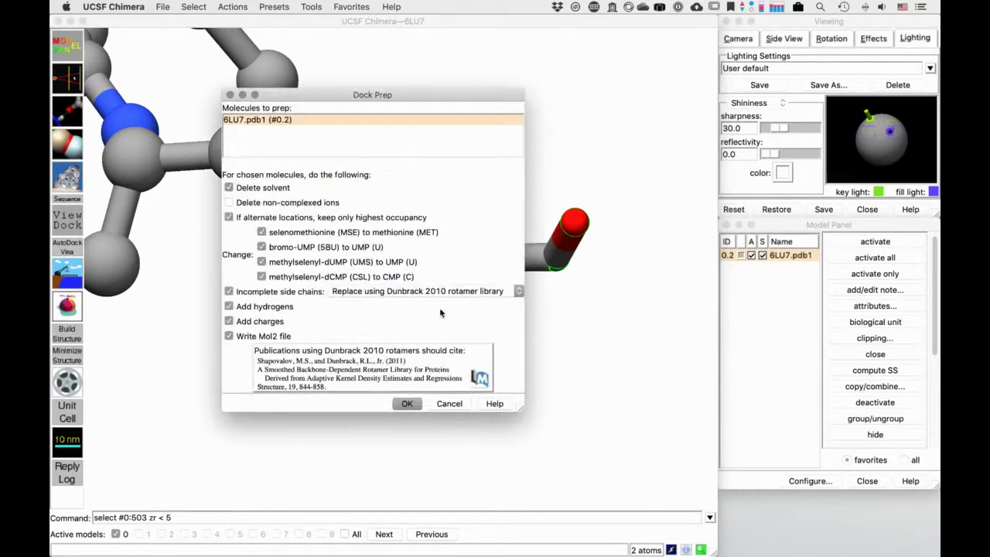
pyautogui.click(407, 404)
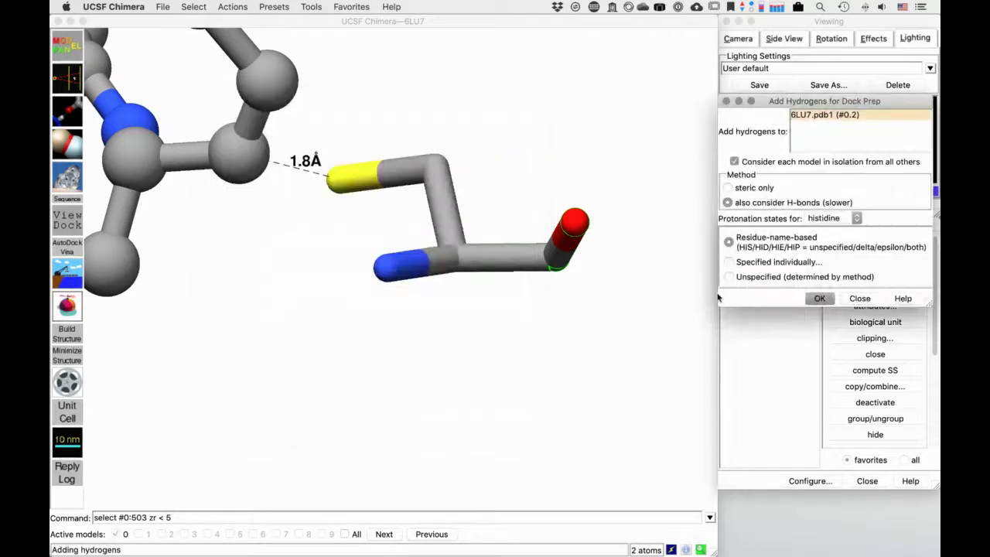
pyautogui.click(788, 278)
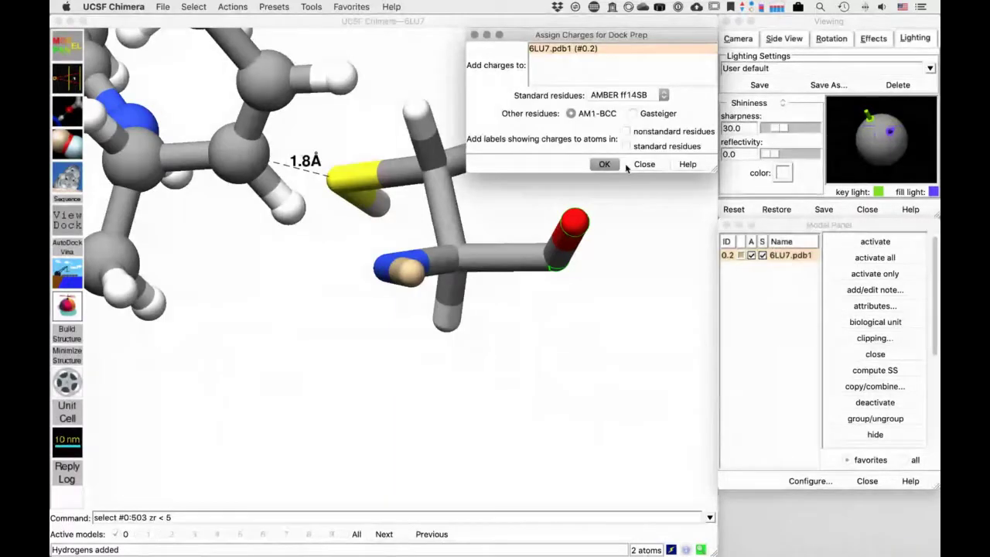
pyautogui.click(604, 164)
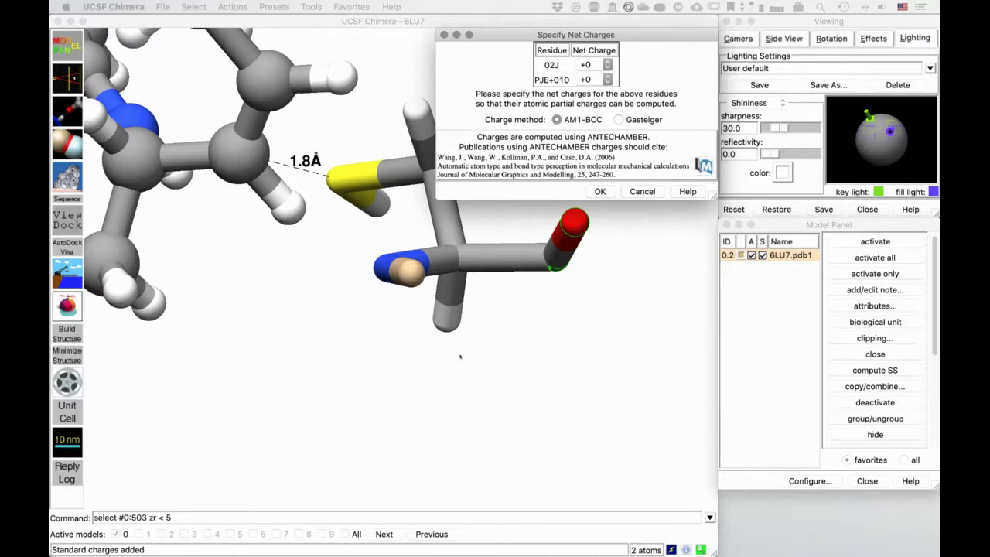
pyautogui.press('Return')
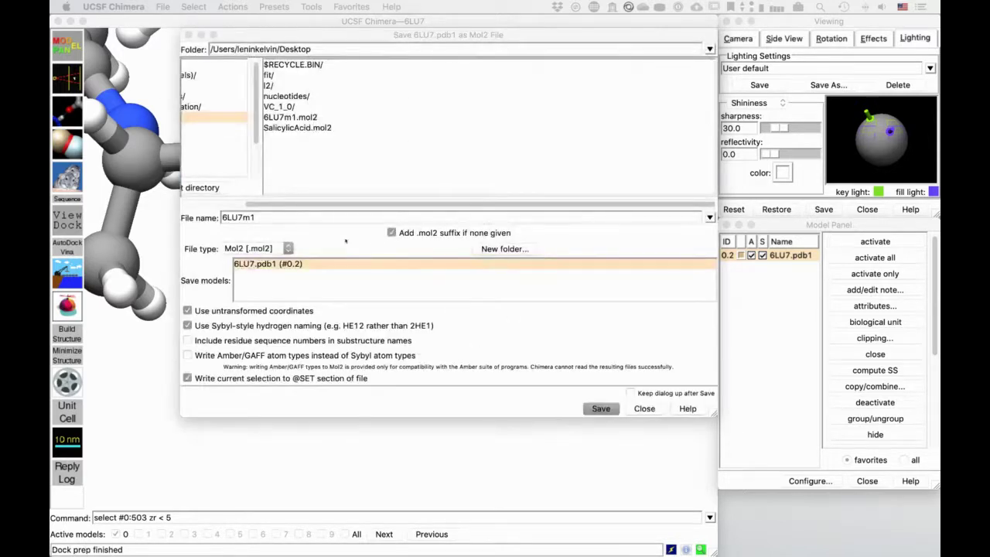
# Save the prepared ligand with its cysteine as a Mol2 file named 6LU7LigC on the Desktop
pyautogui.click(299, 218)
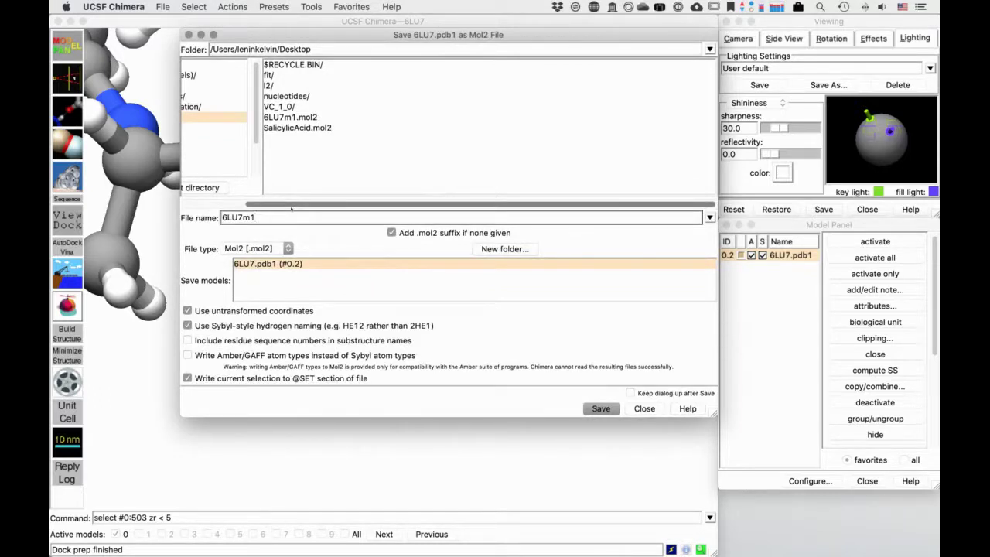
pyautogui.press('BackSpace')
pyautogui.press('BackSpace')
pyautogui.press('BackSpace')
pyautogui.press('BackSpace')
pyautogui.press('BackSpace')
pyautogui.press('BackSpace')
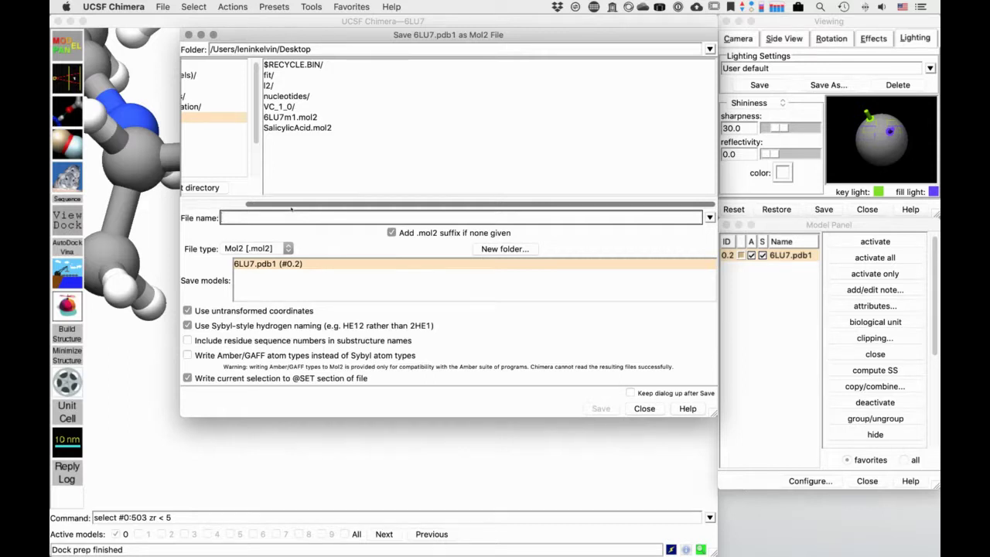
pyautogui.write('6LU7')
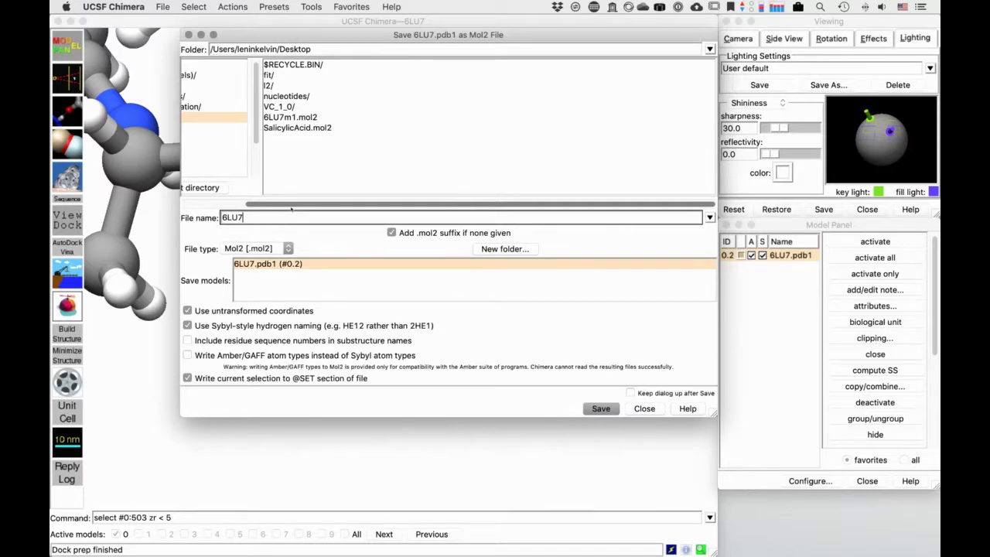
pyautogui.write('LigC')
pyautogui.press('Return')
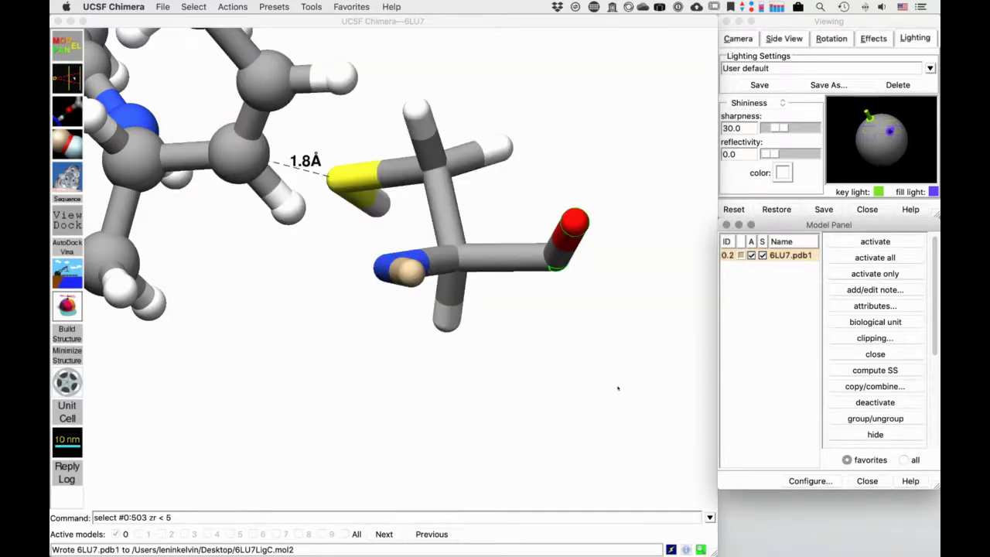
# Switch to Finder and rename the Desktop file 6LU7m1.mol2 as 6LU7Lig.mol2
pyautogui.press('super+h')
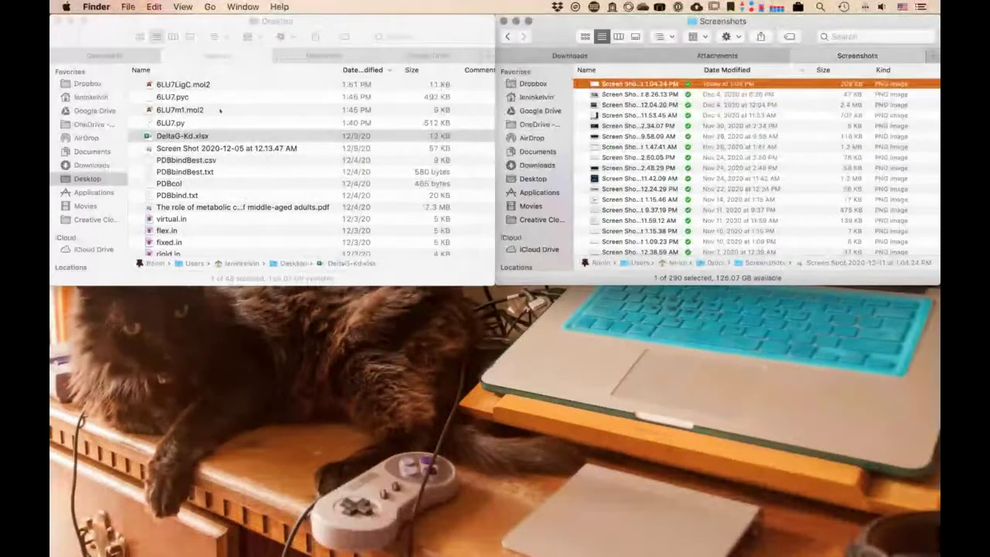
pyautogui.click(263, 110)
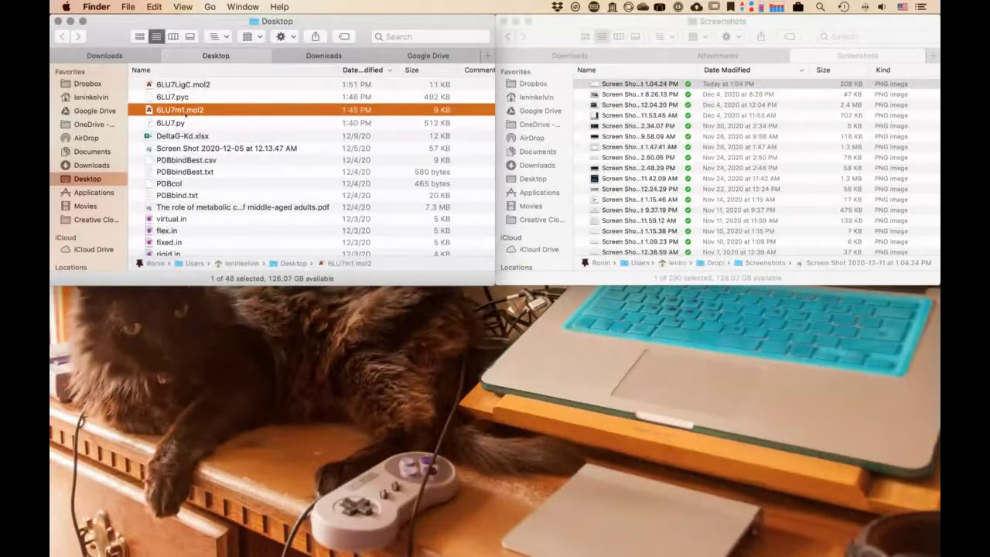
pyautogui.click(185, 110)
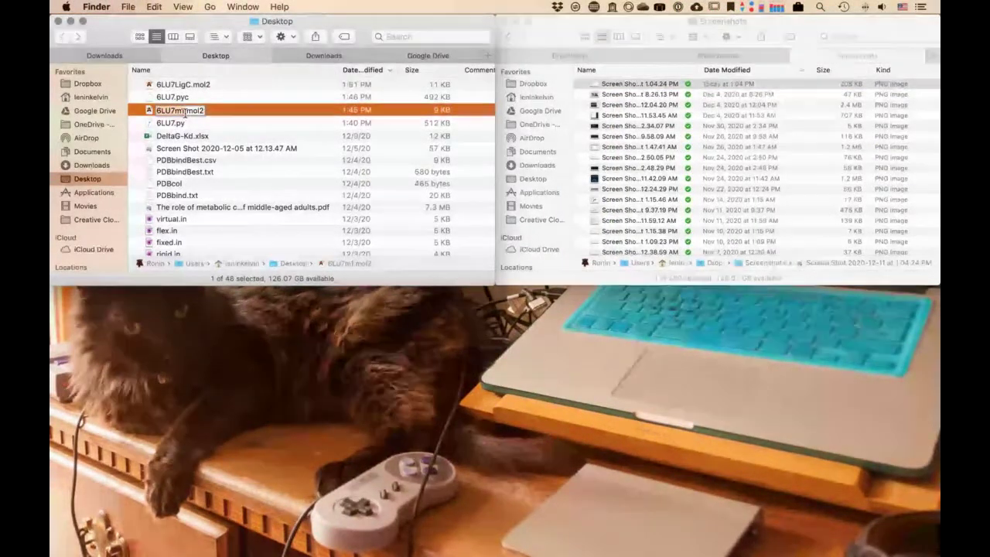
pyautogui.press('BackSpace')
pyautogui.press('BackSpace')
pyautogui.write('Lig')
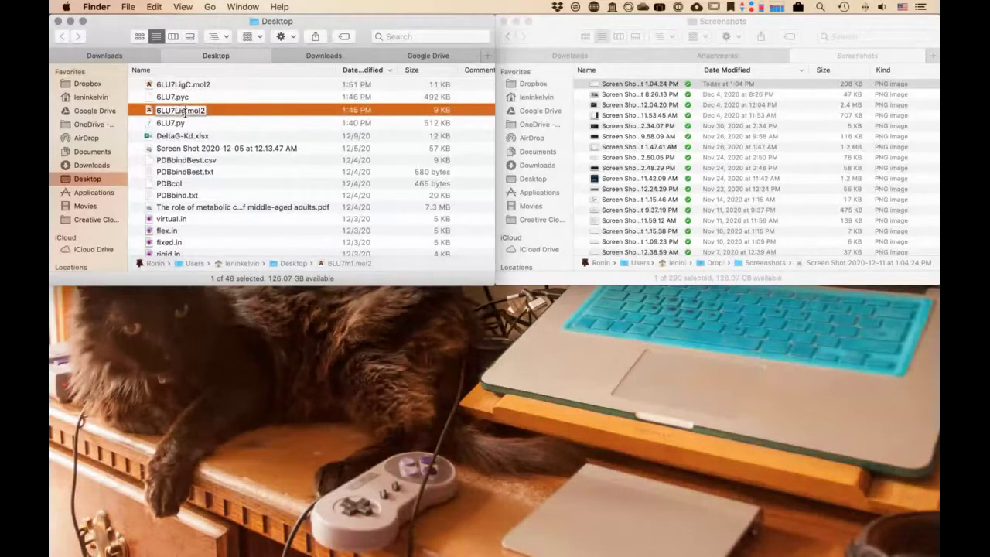
pyautogui.press('Return')
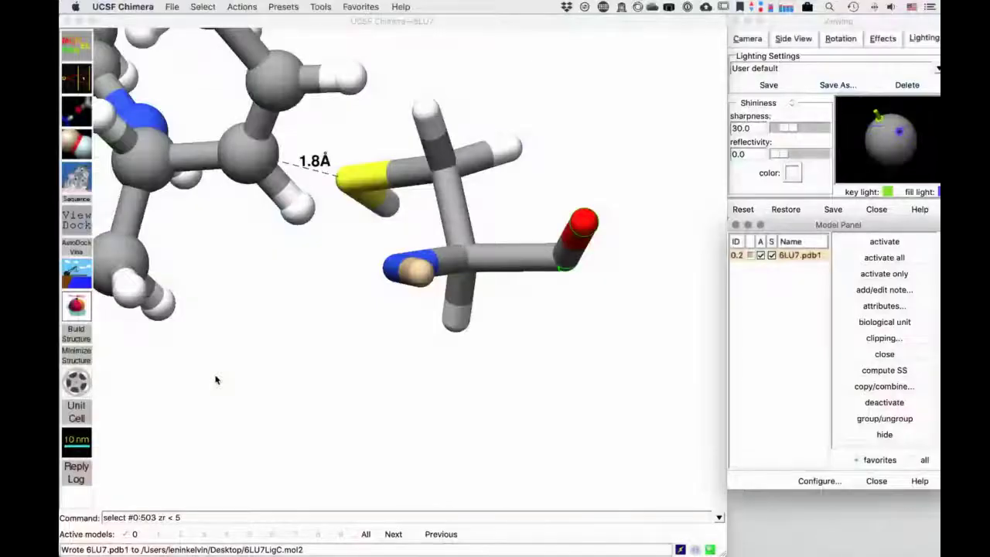
# Close the current session and reopen the saved 6LU7.py session
pyautogui.keyDown('ctrl'); pyautogui.click(339, 328); pyautogui.keyUp('ctrl')
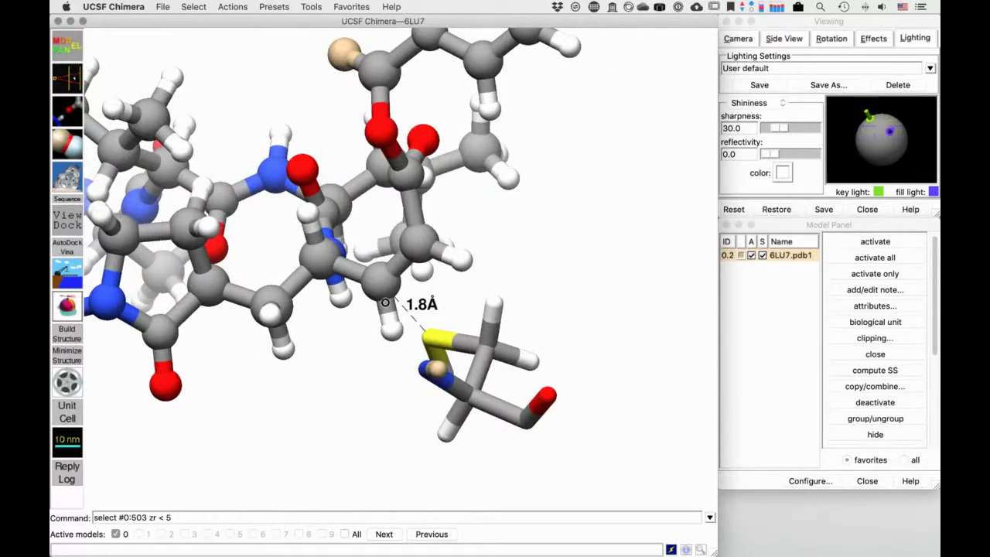
pyautogui.keyDown('ctrl'); pyautogui.click(393, 313); pyautogui.keyUp('ctrl')
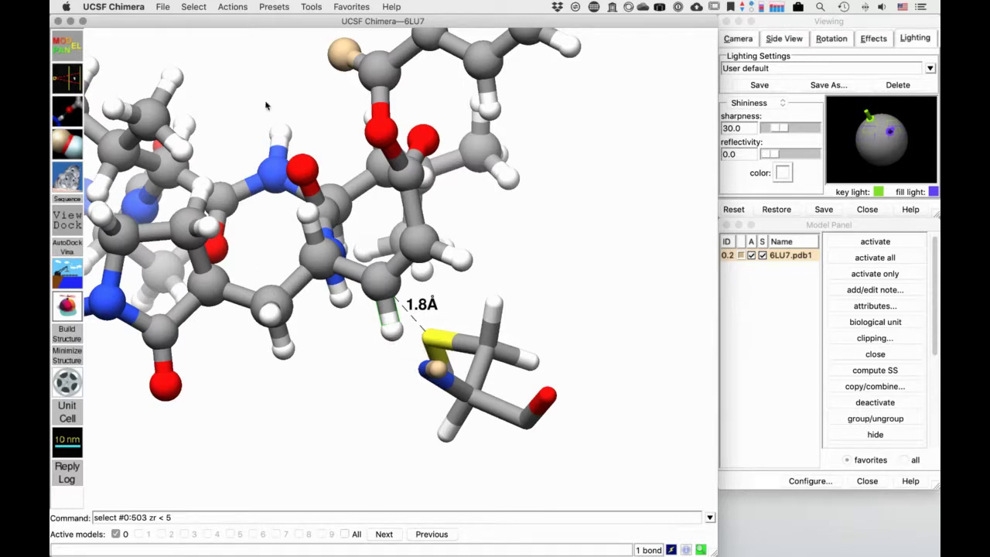
pyautogui.click(160, 7)
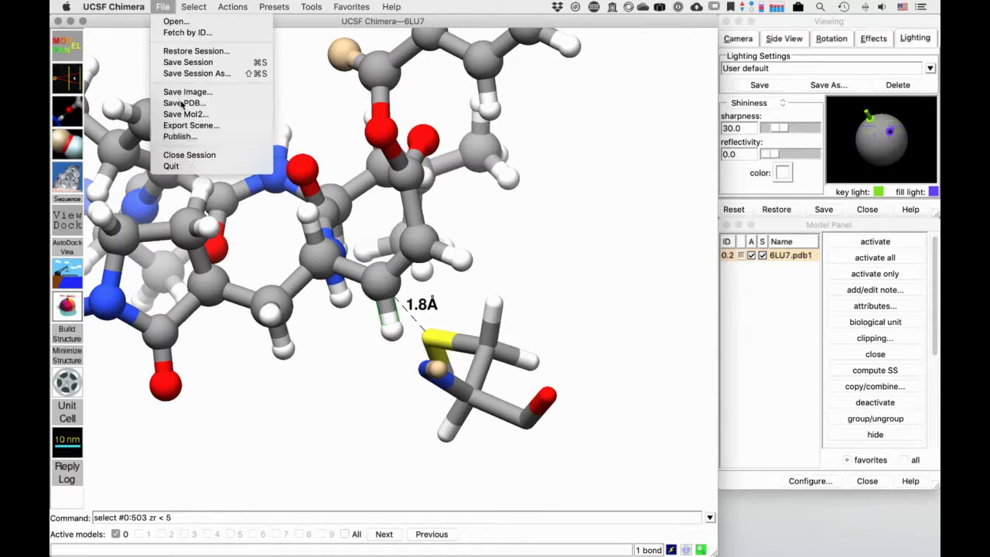
pyautogui.click(197, 155)
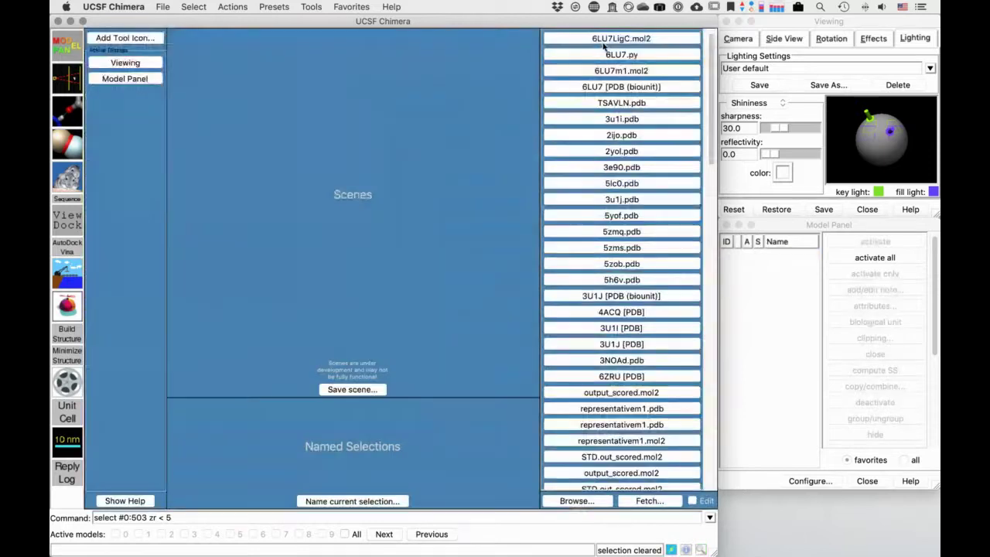
pyautogui.click(645, 60)
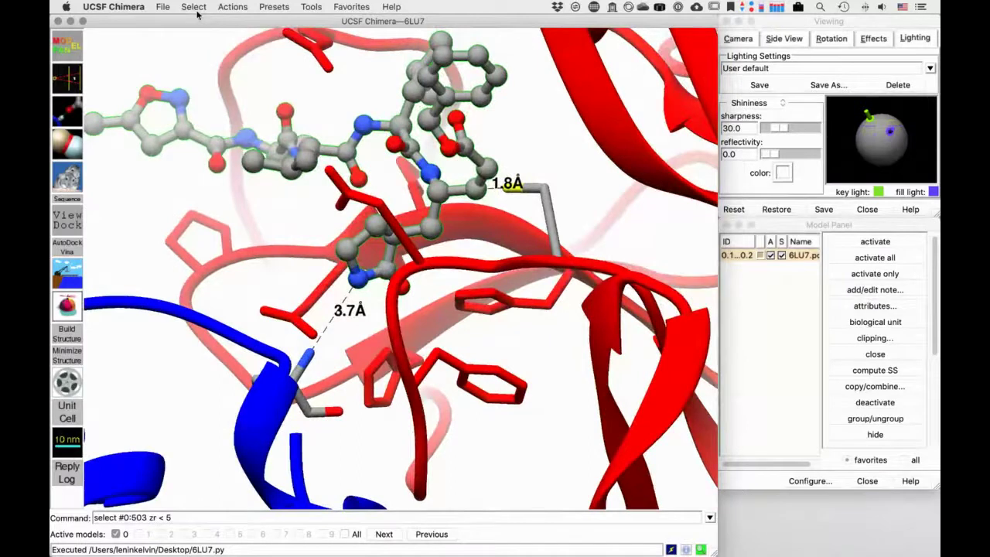
# Delete the selected ligand atoms from the 6LU7 complex and focus the view on the whole protein
pyautogui.click(232, 7)
pyautogui.moveTo(267, 22)
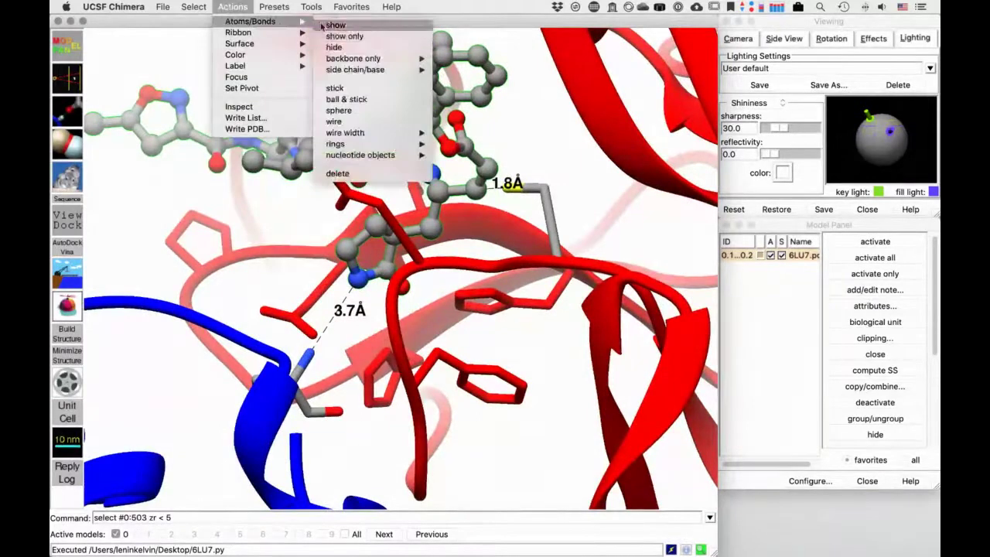
pyautogui.click(355, 171)
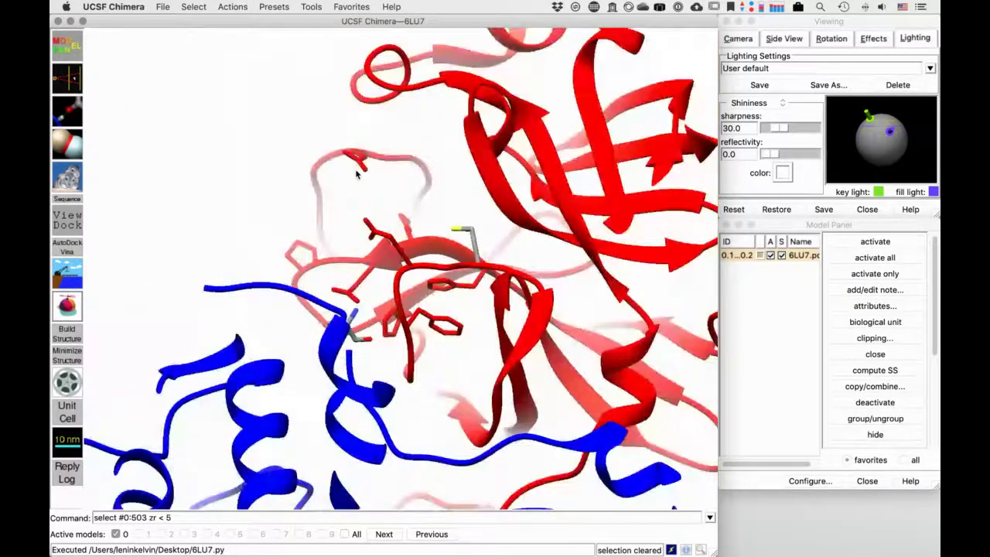
pyautogui.click(232, 7)
pyautogui.click(236, 78)
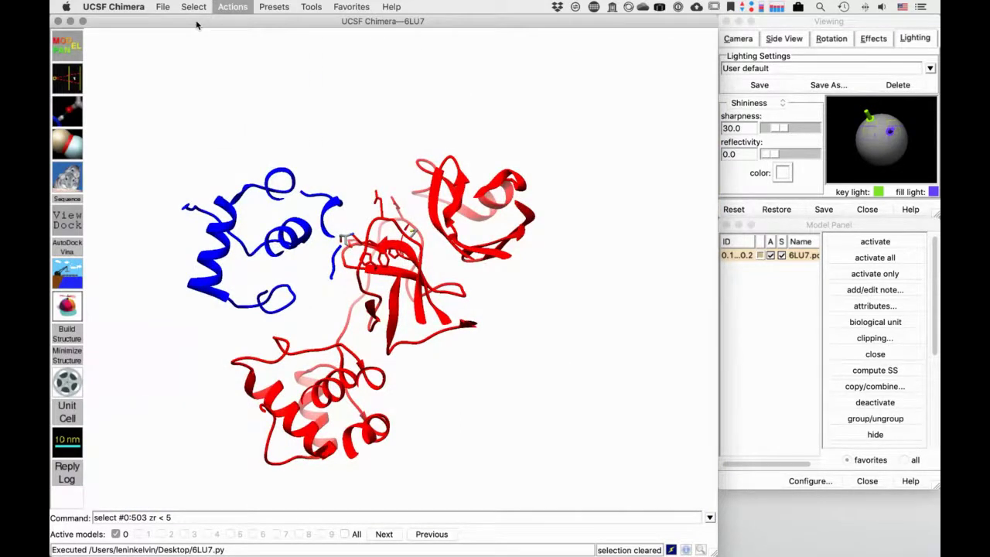
pyautogui.click(193, 7)
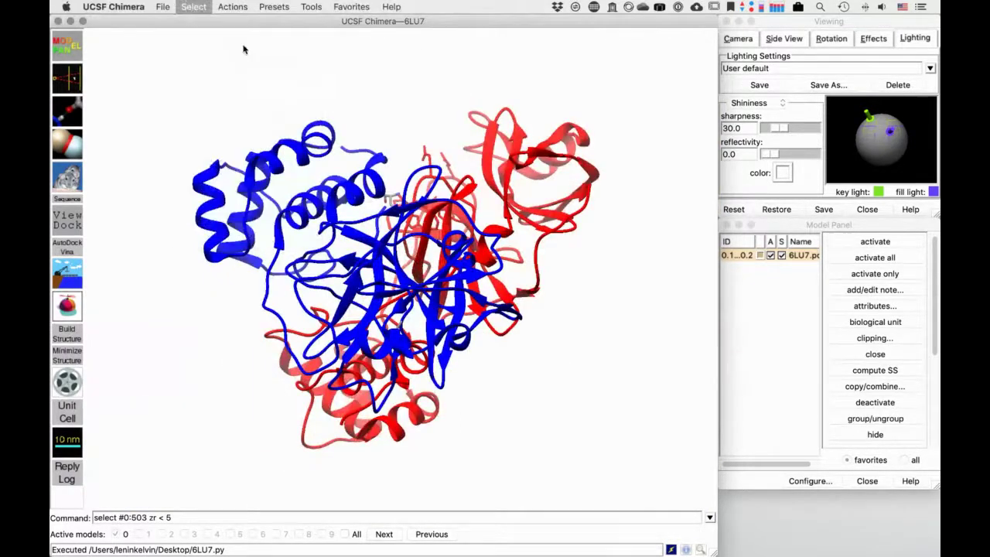
pyautogui.click(193, 7)
pyautogui.moveTo(207, 44)
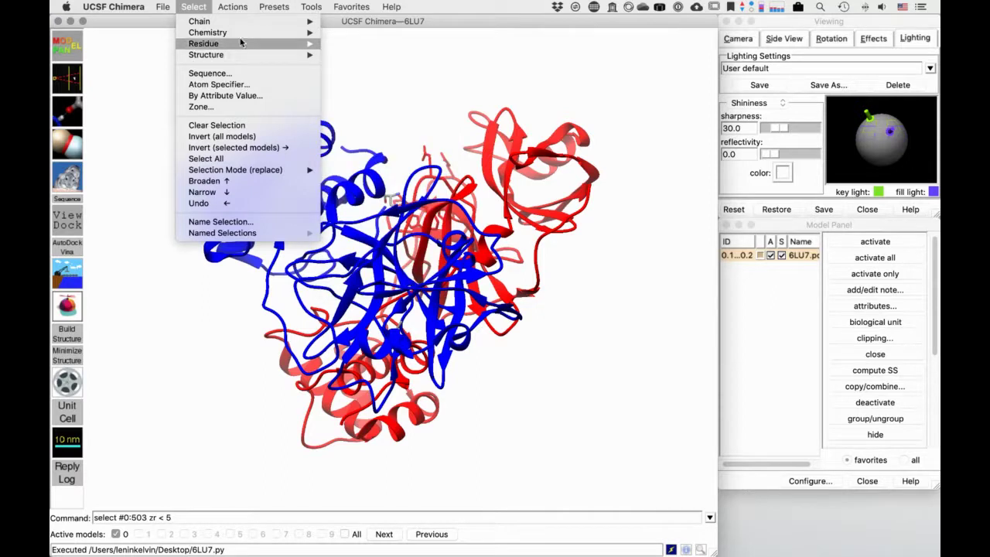
pyautogui.click(198, 9)
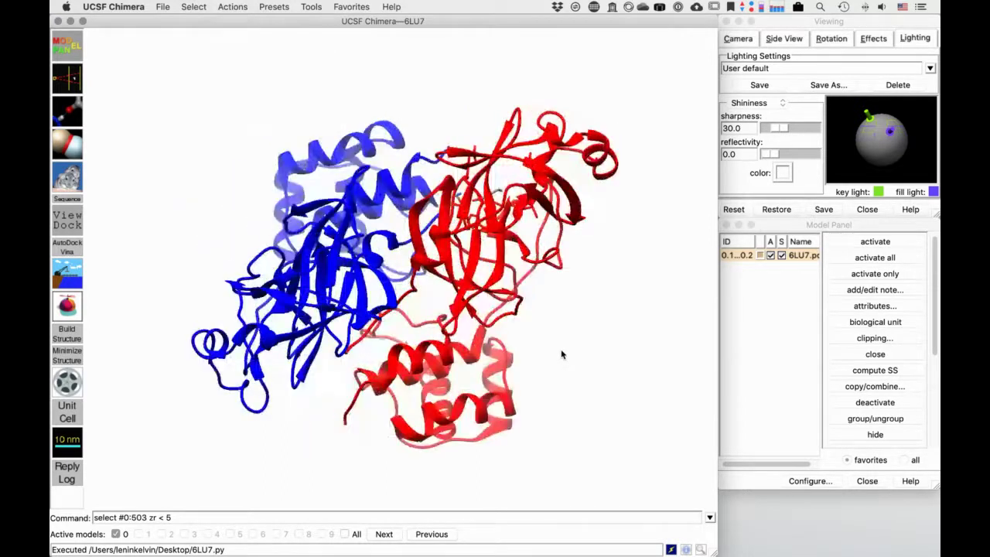
pyautogui.click(311, 7)
pyautogui.click(62, 282)
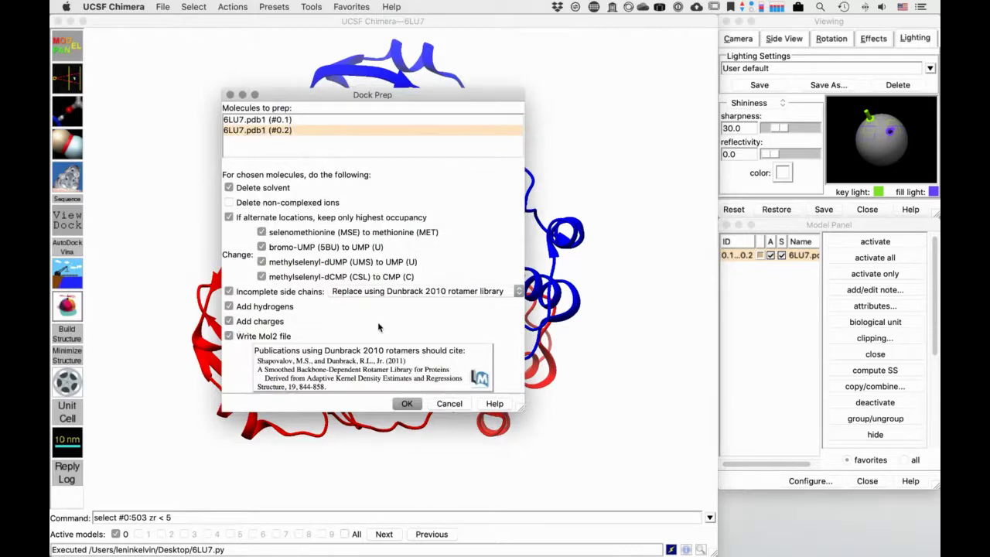
pyautogui.click(449, 404)
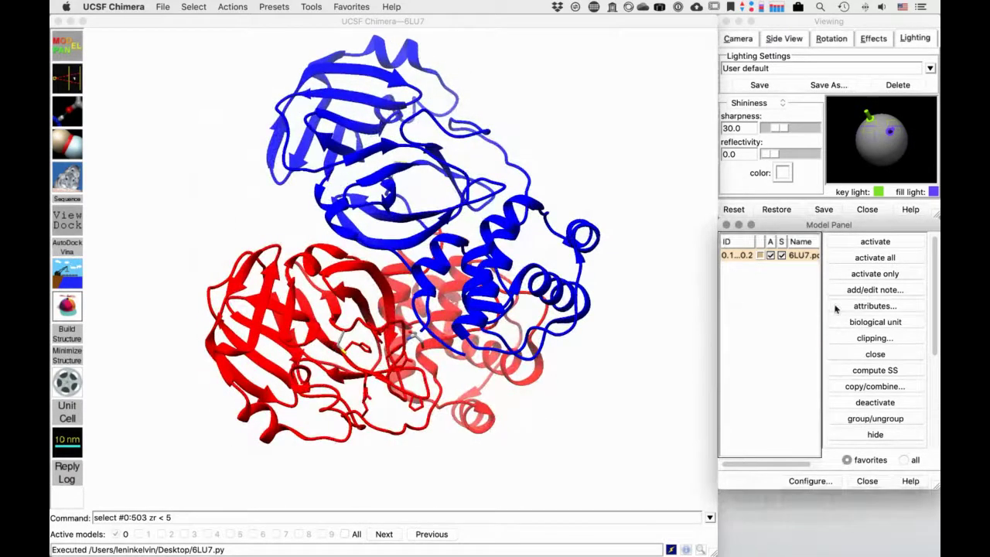
# Combine both 6LU7.pdb1 models into a new model named 6LU7d with unique chain IDs, closing the source models
pyautogui.click(874, 386)
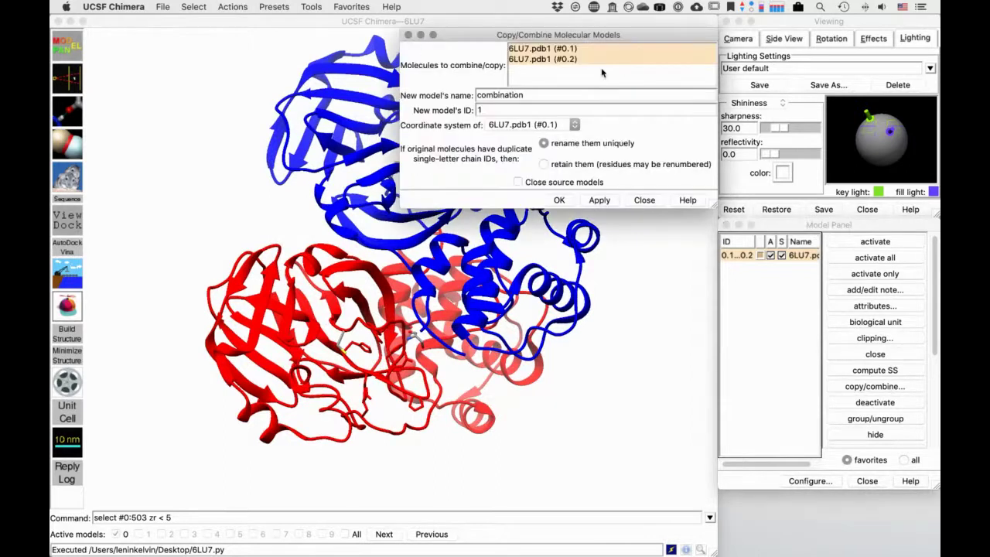
pyautogui.doubleClick(521, 94)
pyautogui.write('6LU7d')
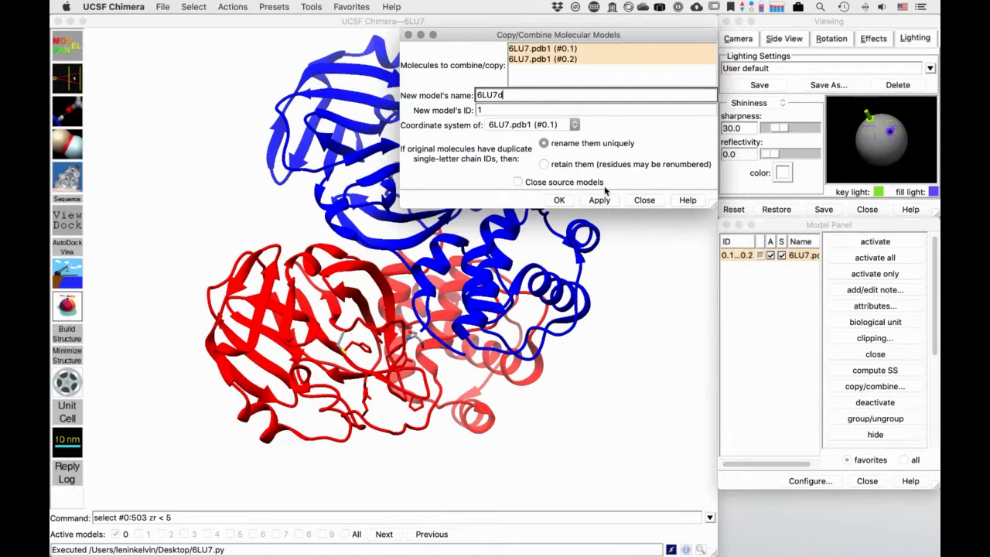
pyautogui.click(581, 184)
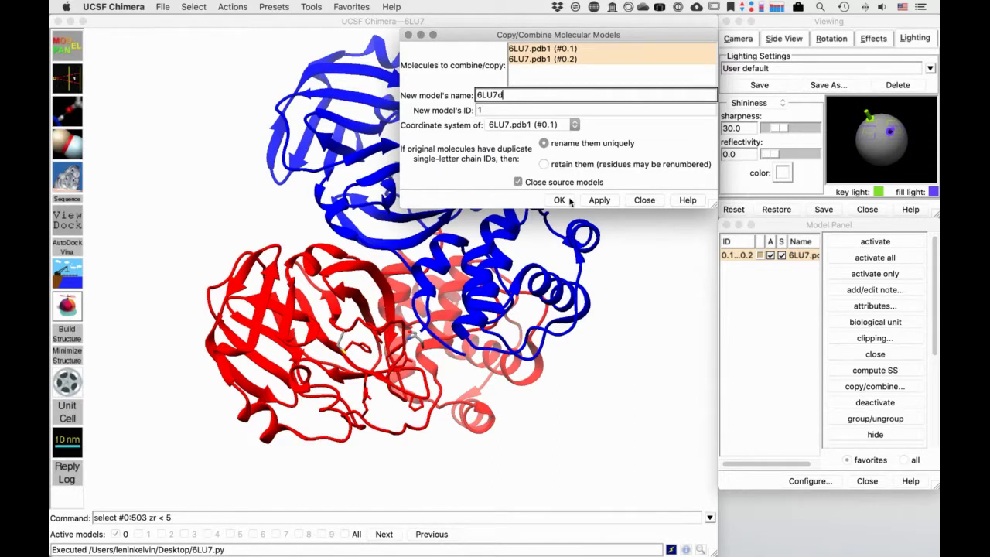
pyautogui.click(560, 200)
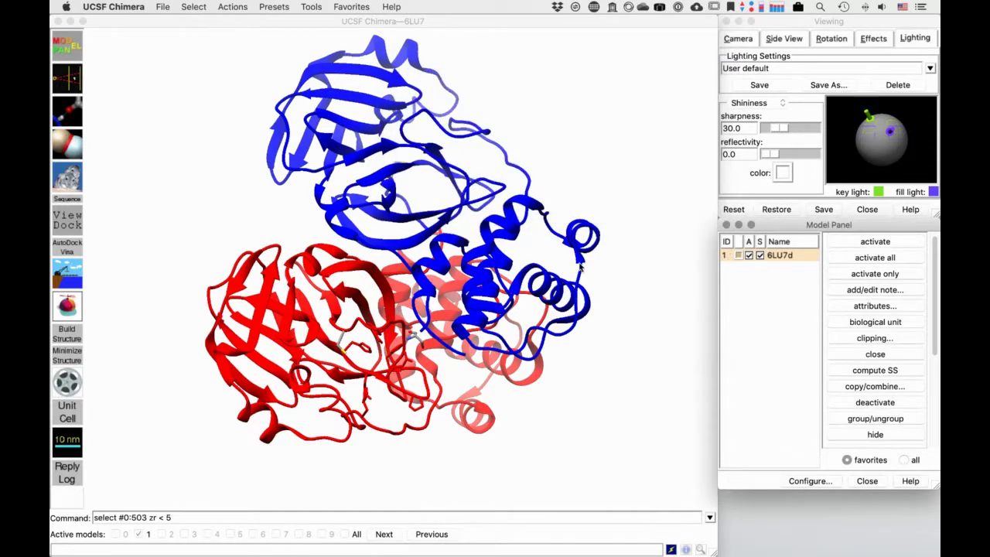
# Run Dock Prep on 6LU7d with histidine protonation determined by method, AMBER ff14SB standard residues and AM1-BCC for other residues
pyautogui.moveTo(440, 182); pyautogui.dragTo(84, 234)
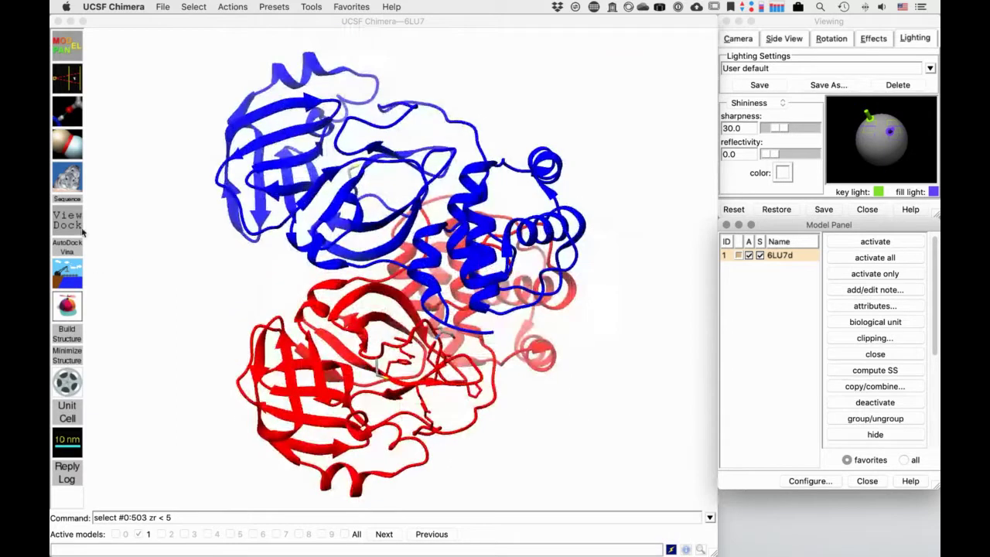
pyautogui.click(65, 276)
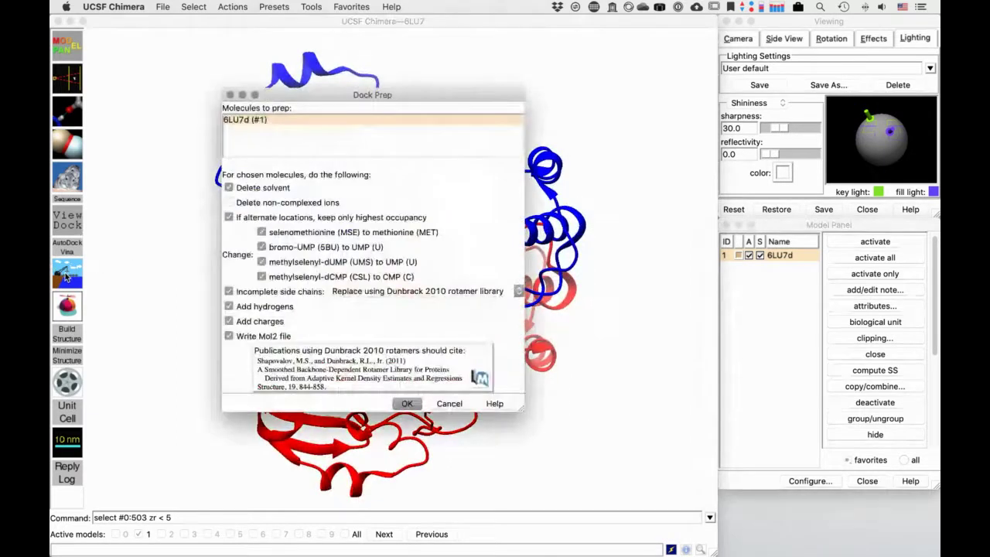
pyautogui.click(407, 404)
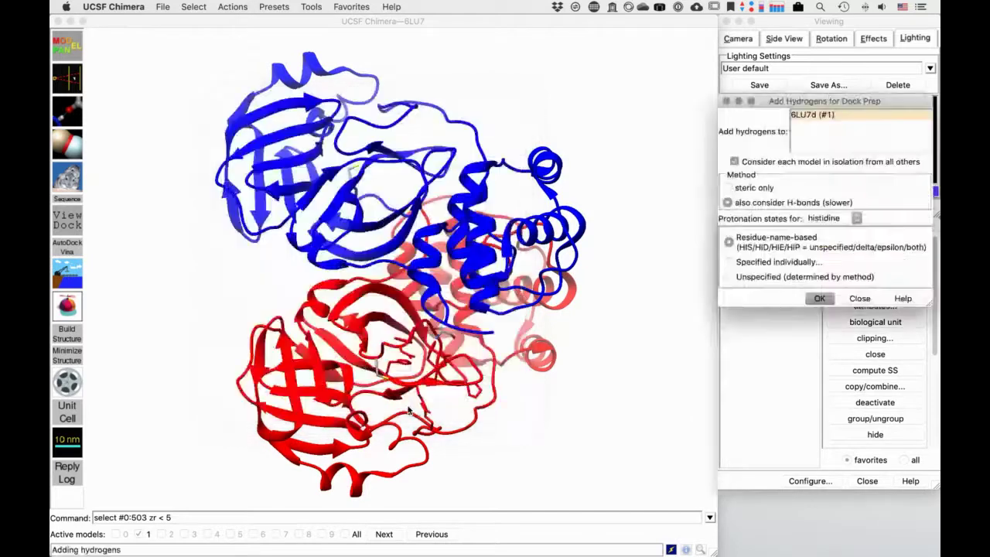
pyautogui.click(728, 276)
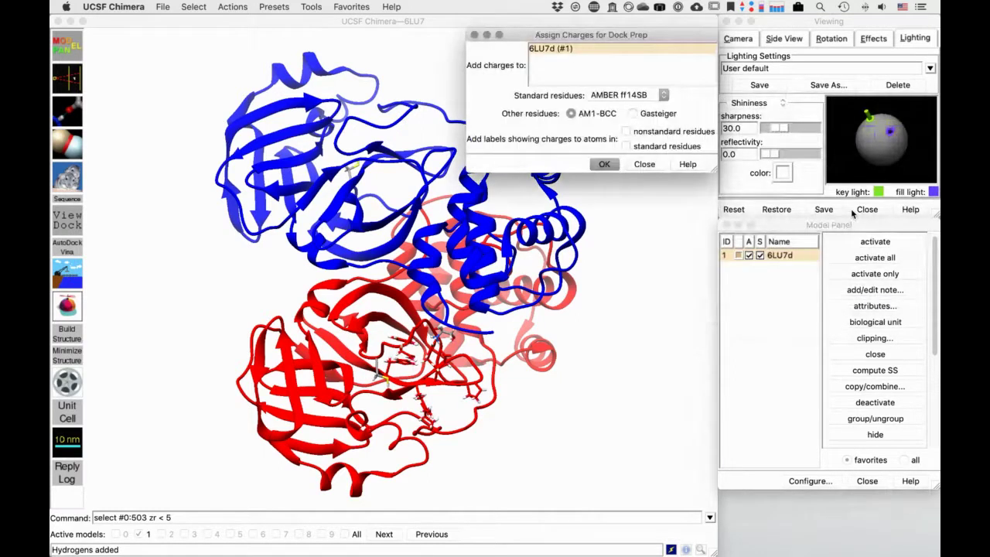
pyautogui.click(602, 164)
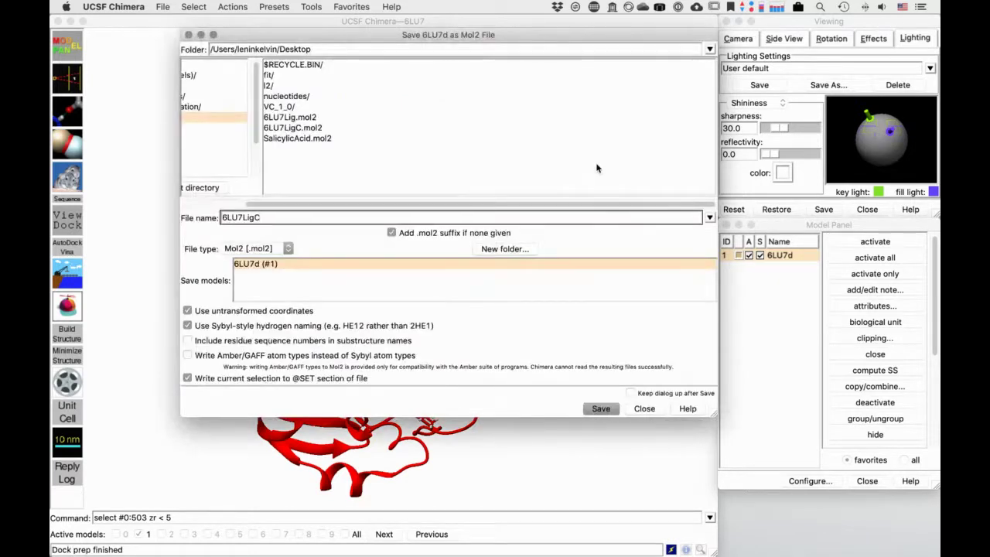
# Save the prepared protein dimer as a Mol2 file named 6LU7d on the Desktop
pyautogui.press('BackSpace')
pyautogui.press('BackSpace')
pyautogui.press('BackSpace')
pyautogui.press('BackSpace')
pyautogui.write('d')
pyautogui.click(600, 408)
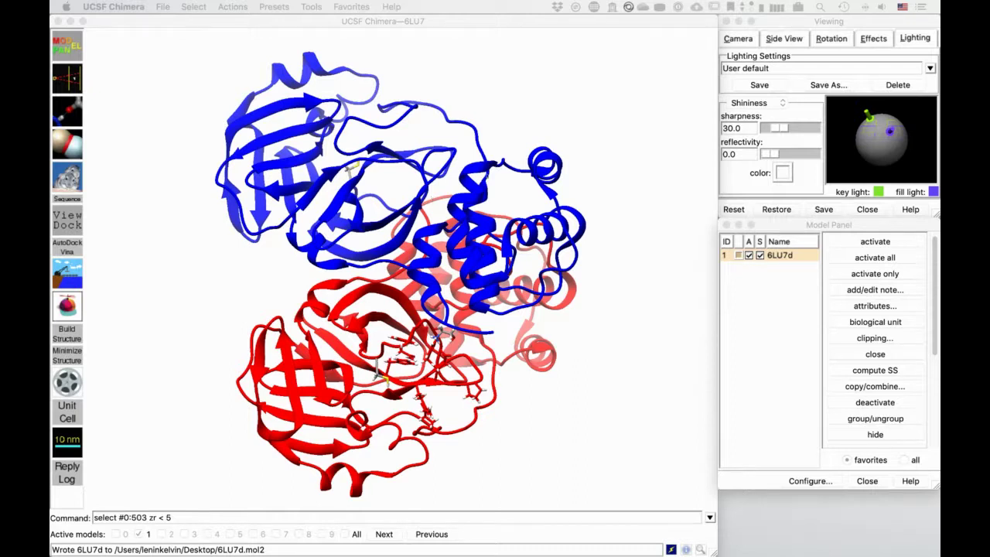
# Move the far clipping plane inward in the side view to hide the structure behind the 6LU7d binding site
pyautogui.click(573, 133)
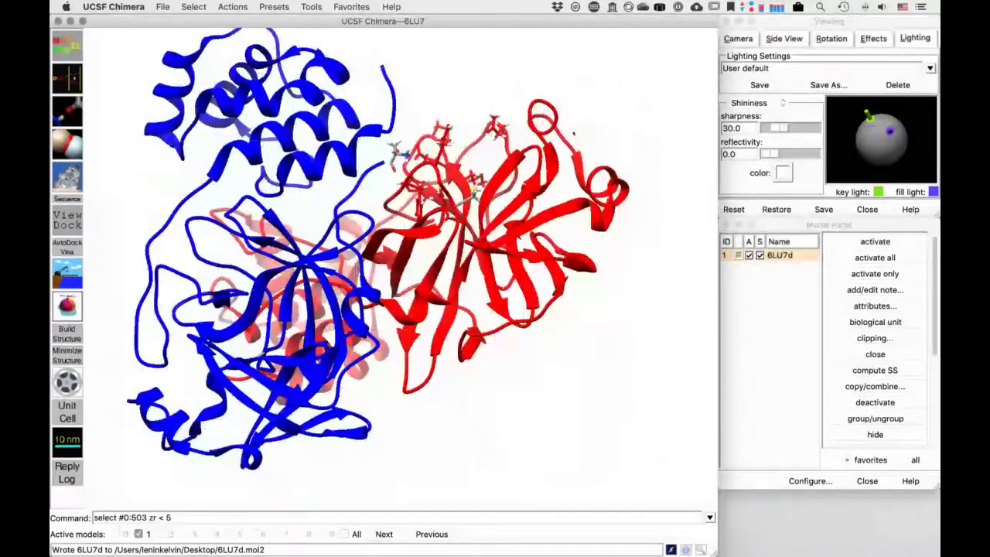
pyautogui.scroll(3, 573, 133)
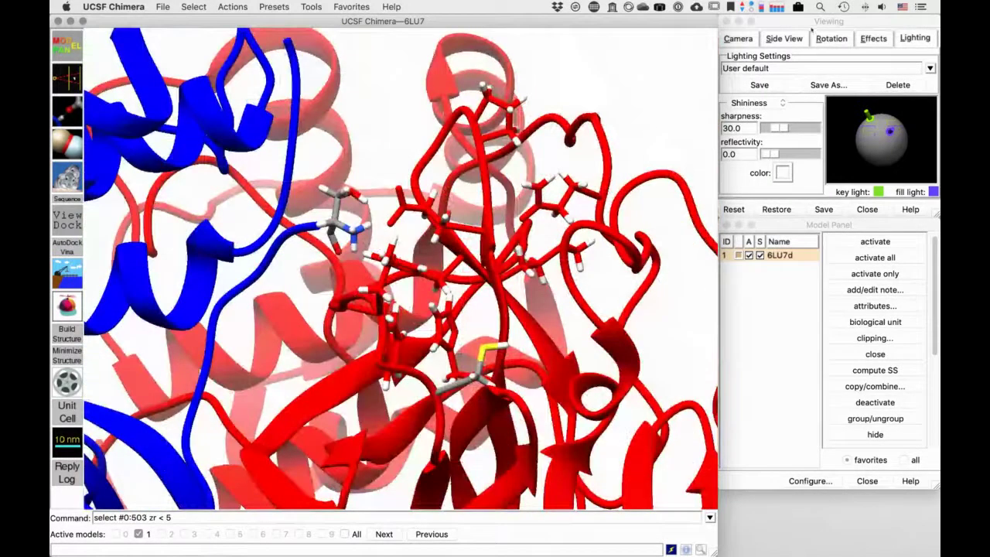
pyautogui.click(783, 38)
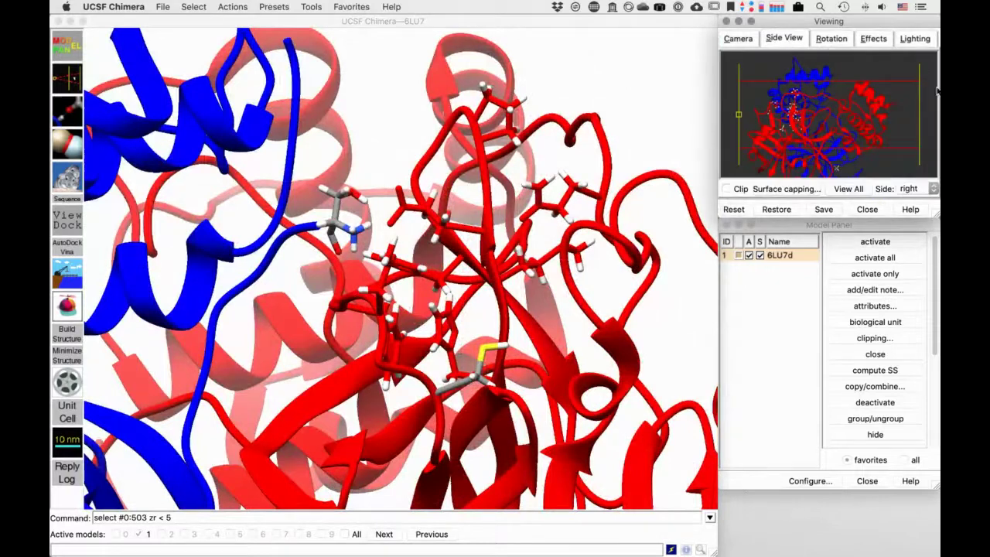
pyautogui.moveTo(920, 102); pyautogui.dragTo(849, 103)
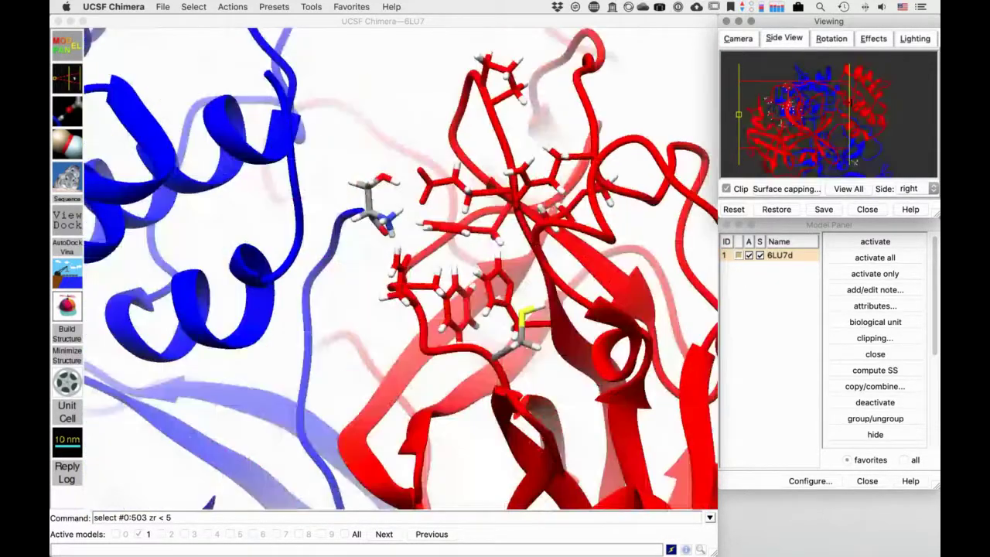
pyautogui.scroll(-5, 849, 101)
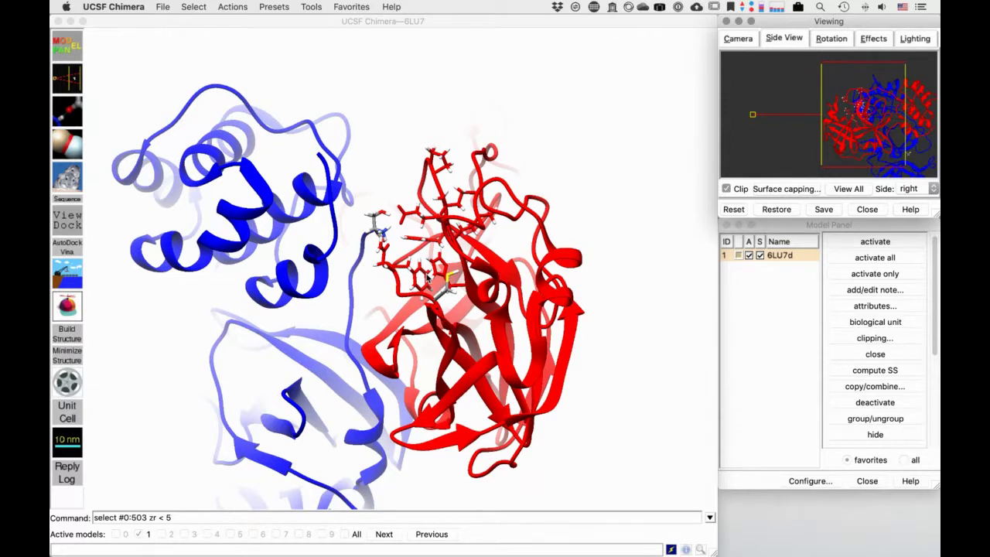
pyautogui.click(732, 307)
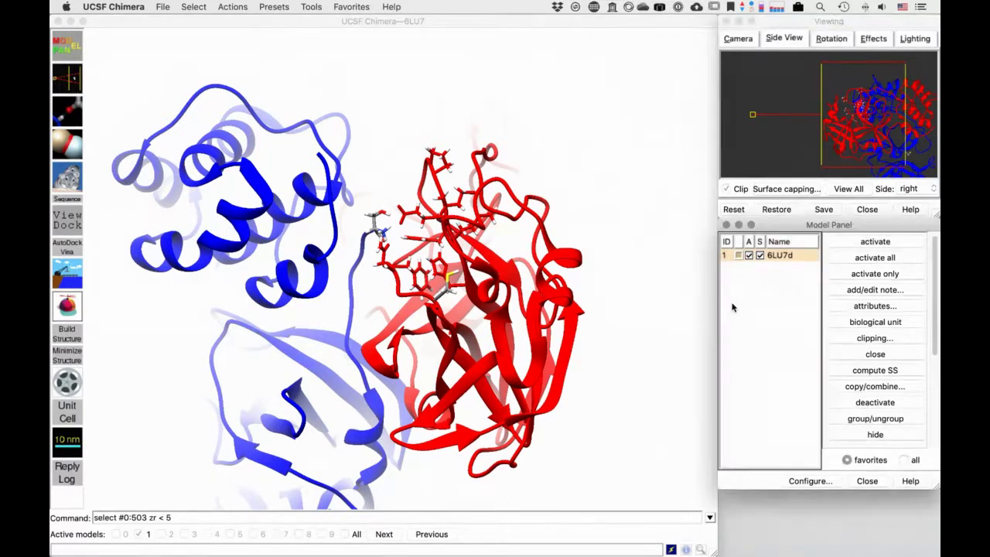
# Fetch structure 6ZRU from the PDB (biounit) database
pyautogui.click(671, 550)
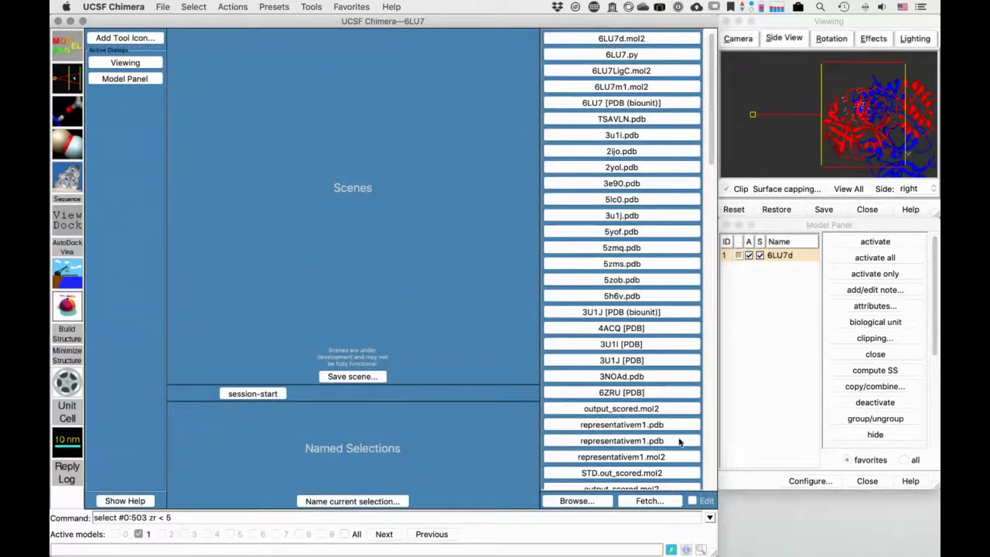
pyautogui.click(649, 501)
pyautogui.moveTo(787, 225); pyautogui.dragTo(565, 66)
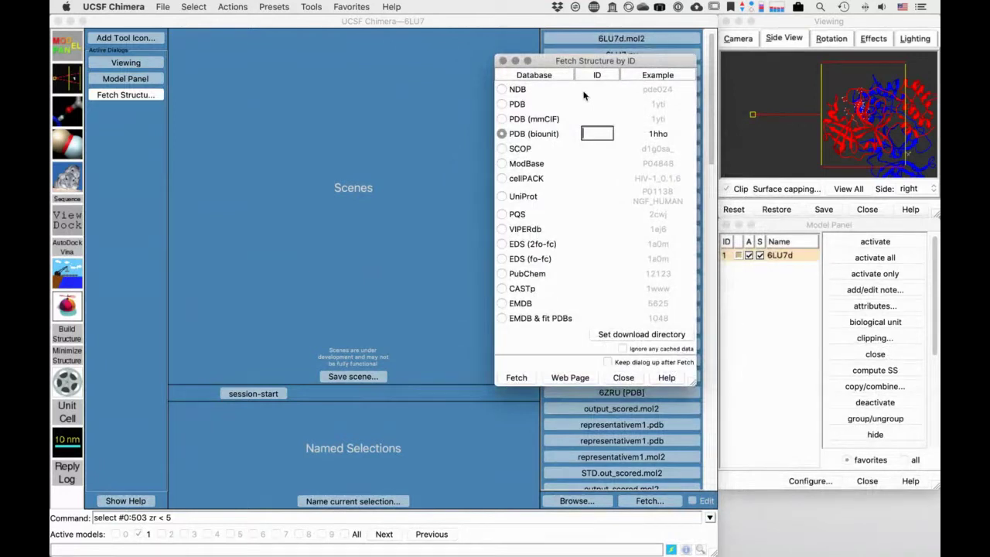
pyautogui.write('6ZRU')
pyautogui.click(575, 382)
pyautogui.click(503, 104)
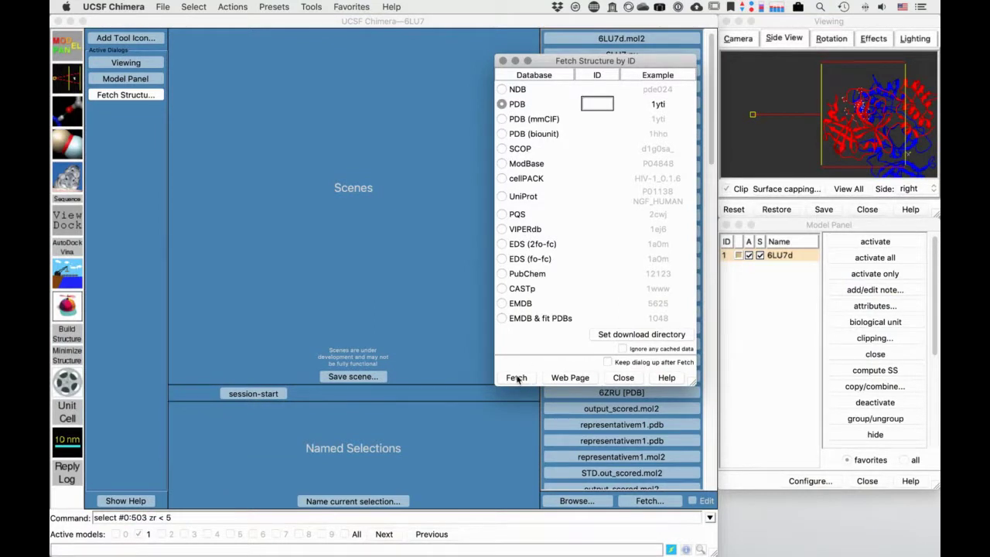
pyautogui.click(510, 134)
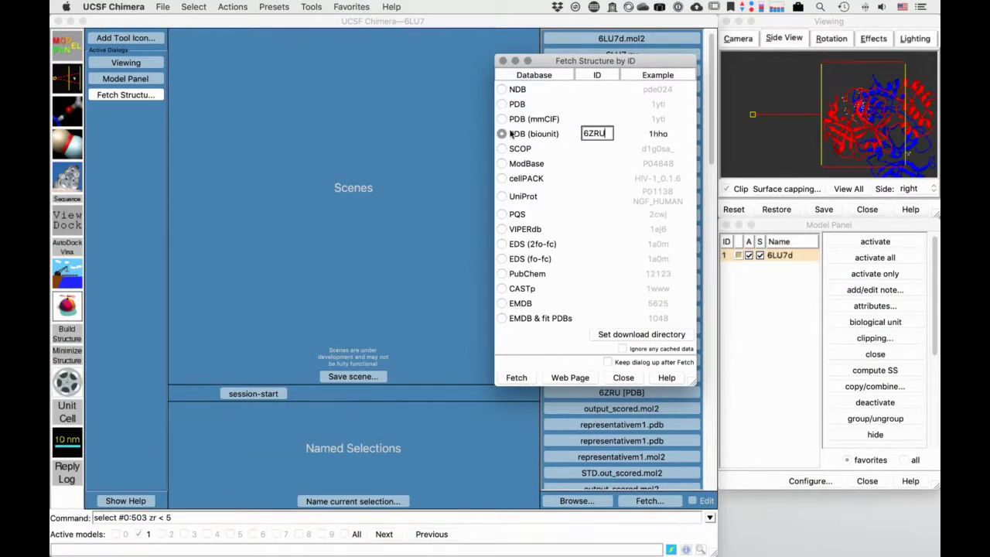
pyautogui.click(516, 377)
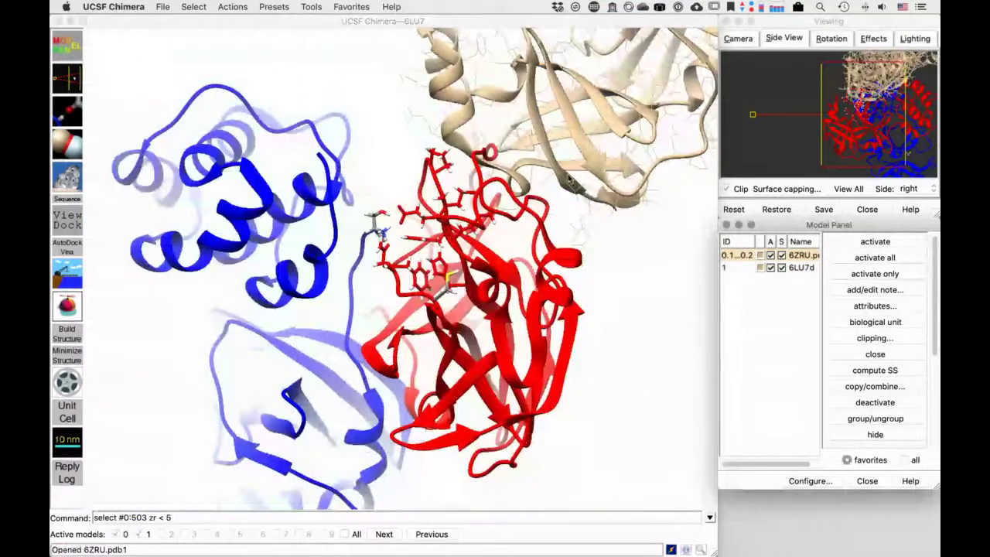
pyautogui.scroll(-3, 570, 177)
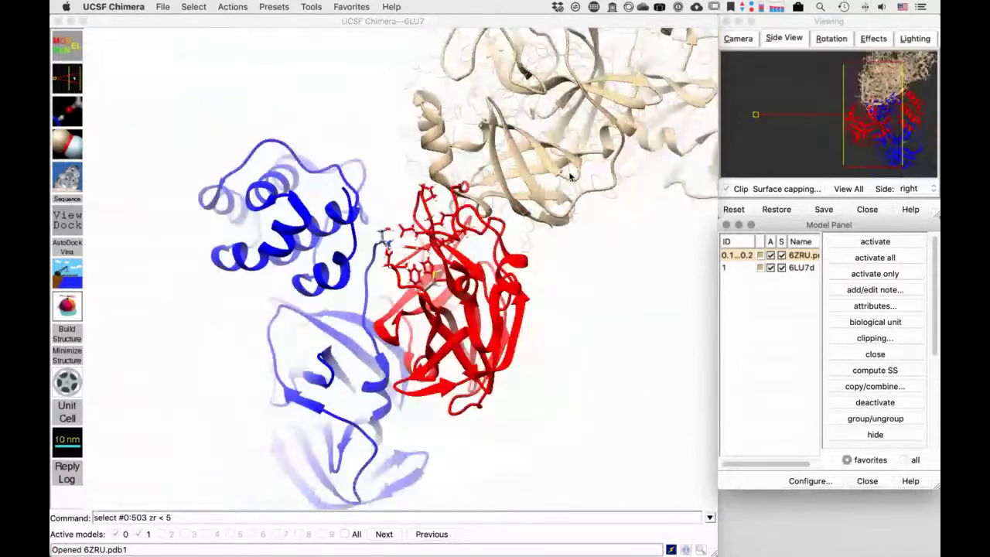
# Superpose 6LU7d onto reference structure 6ZRU.pdb1 (#0.1) with MatchMaker, pairing the best-aligning chains
pyautogui.scroll(-5, 569, 177)
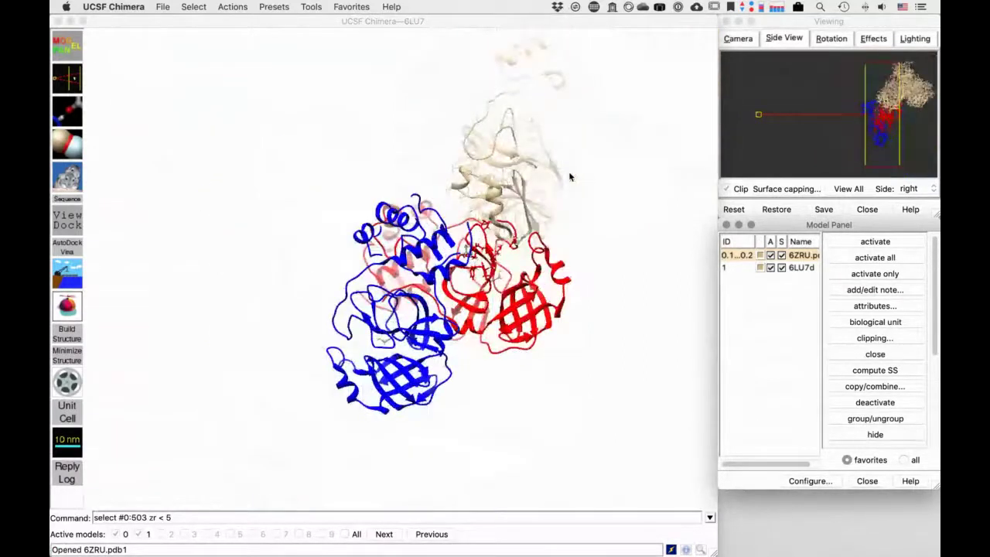
pyautogui.scroll(3, 570, 177)
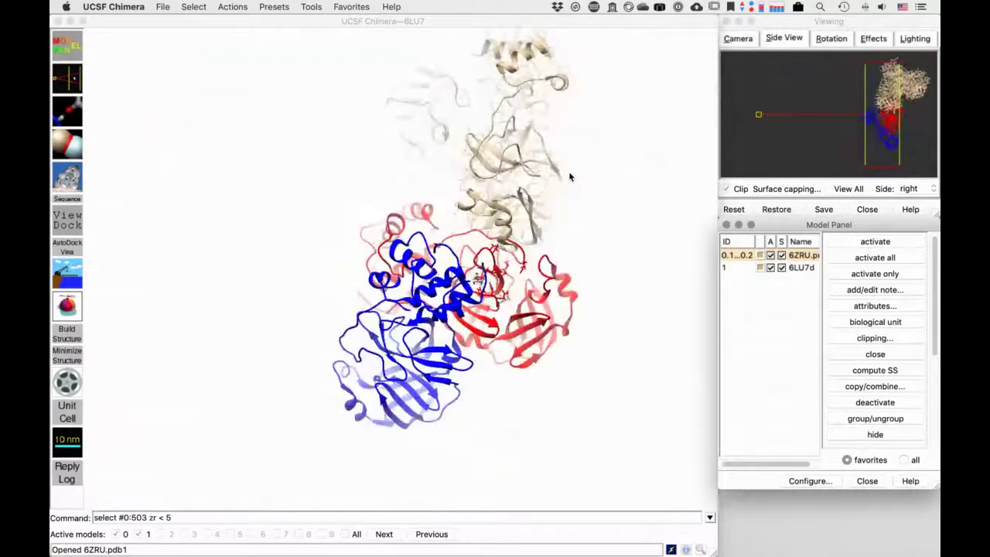
pyautogui.scroll(3, 569, 177)
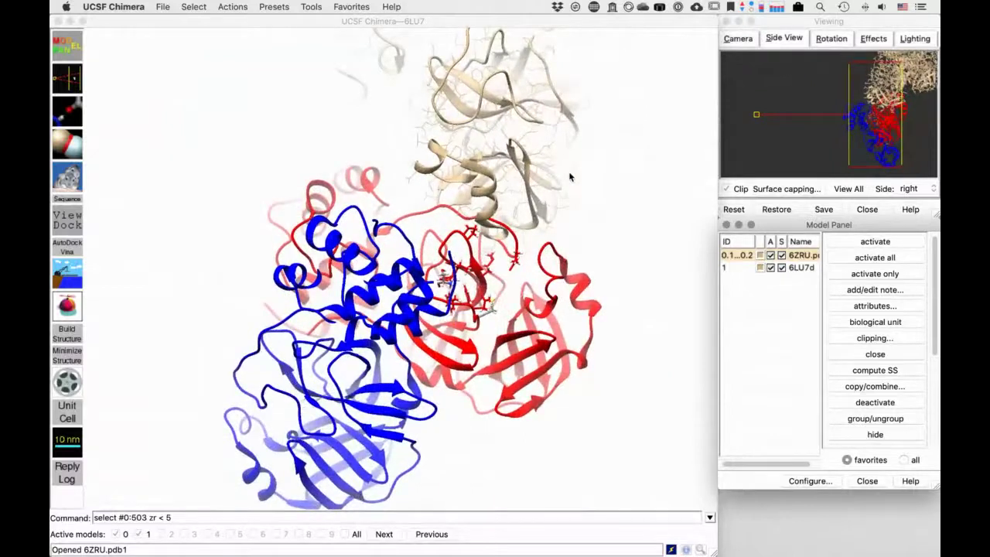
pyautogui.scroll(5, 570, 177)
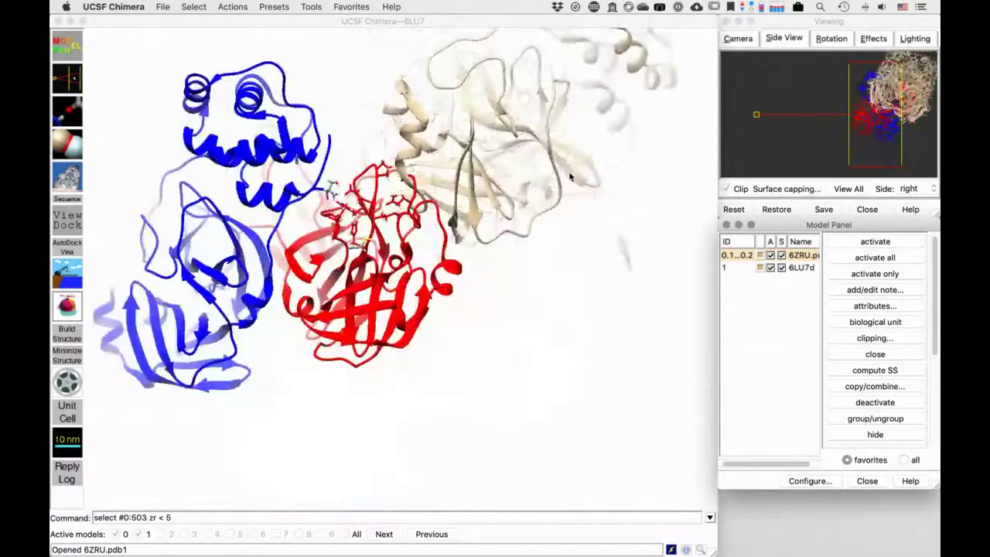
pyautogui.scroll(8, 570, 177)
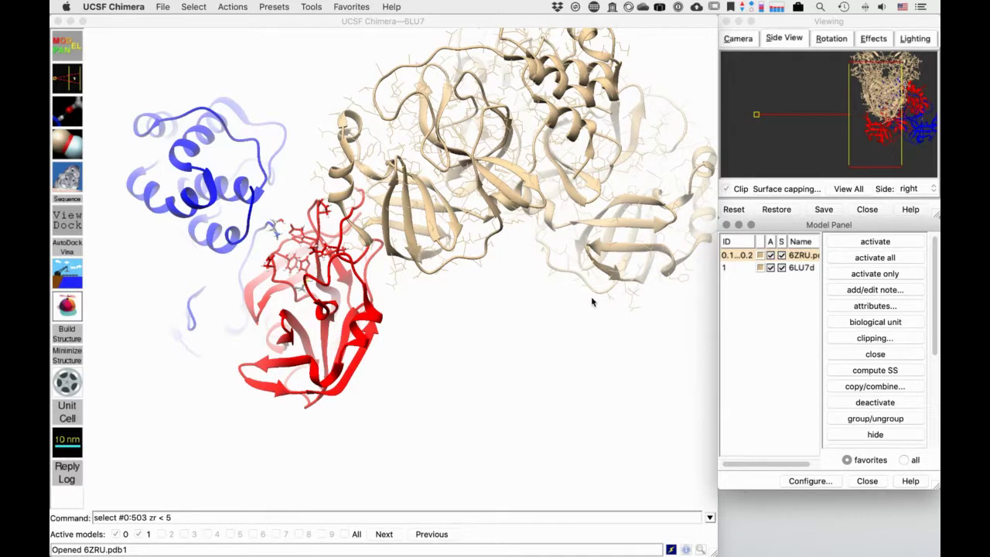
pyautogui.moveTo(591, 299); pyautogui.dragTo(453, 188)
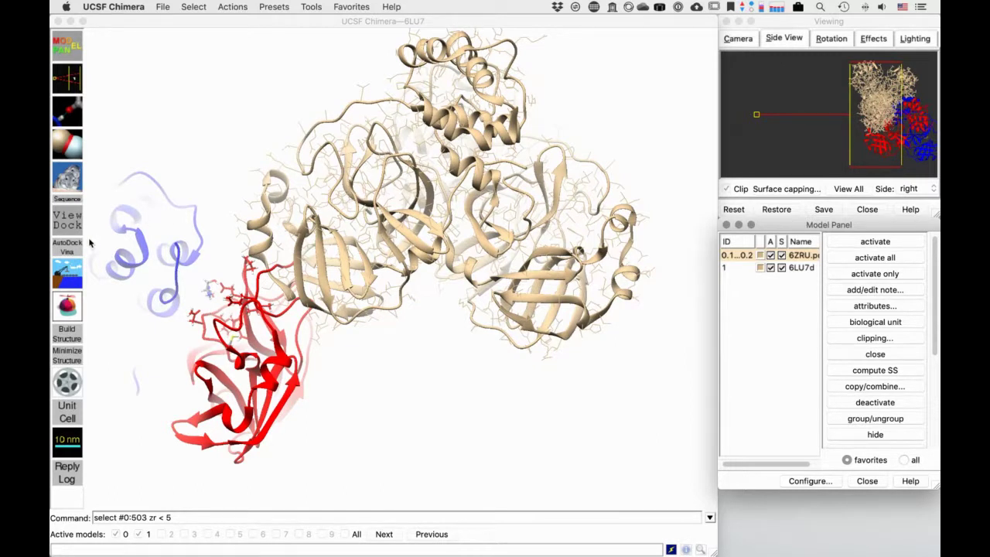
pyautogui.click(78, 176)
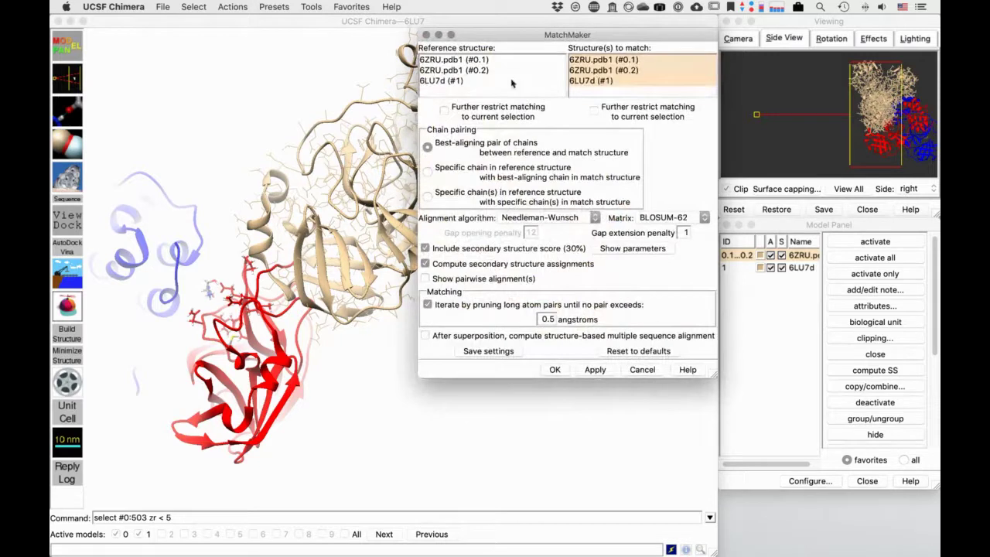
pyautogui.click(464, 82)
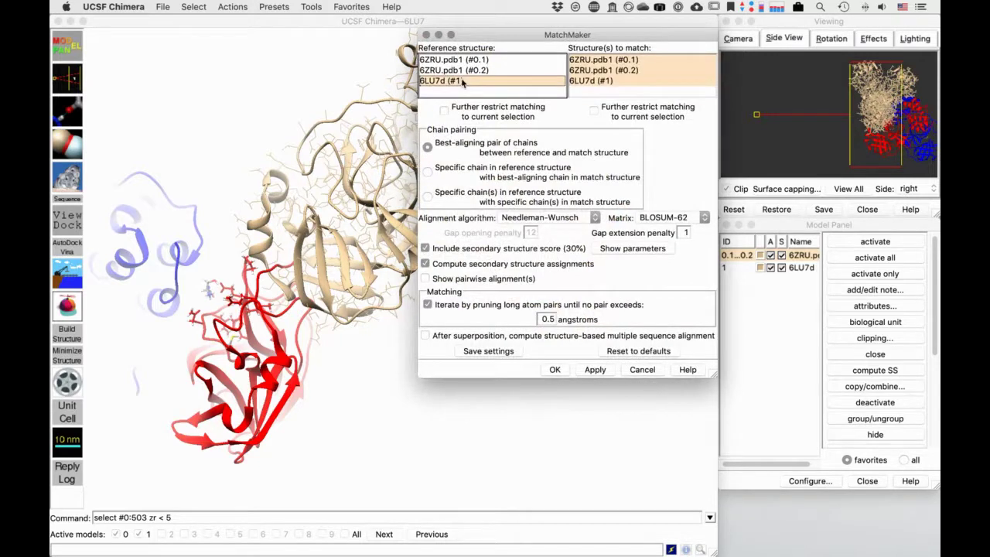
pyautogui.click(613, 60)
pyautogui.click(495, 60)
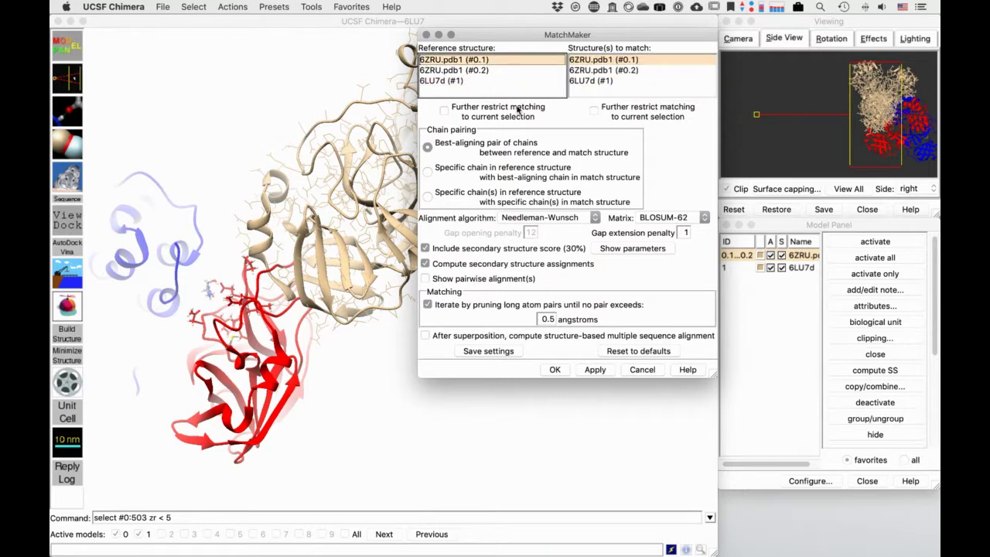
pyautogui.click(584, 80)
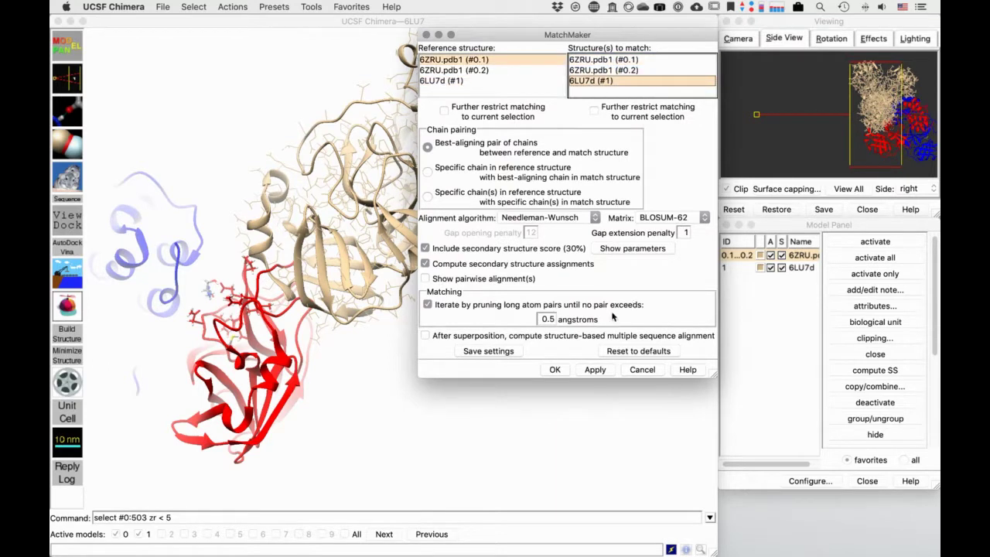
pyautogui.click(554, 369)
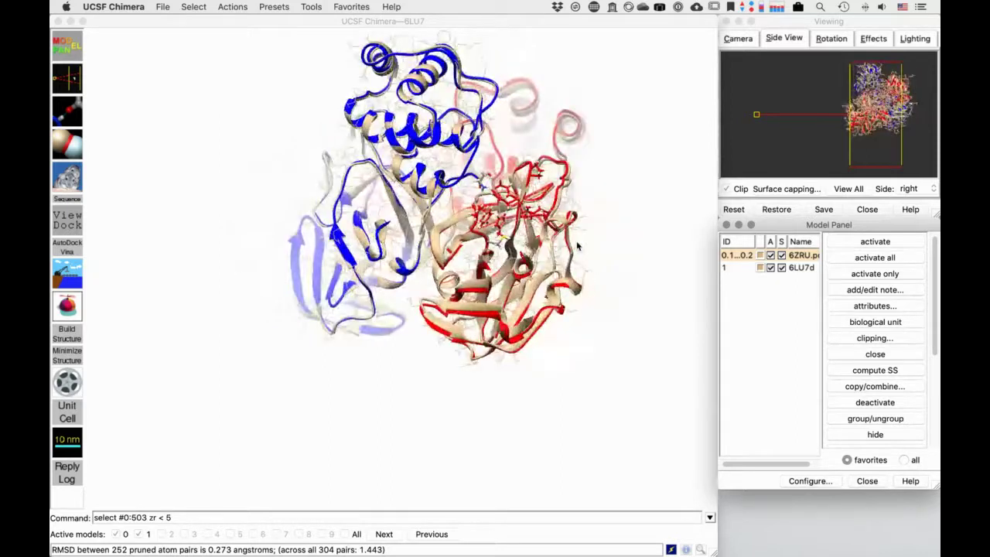
# Hide the 6LU7d model and display all nonstandard residues of 6ZRU as ball and stick
pyautogui.click(781, 267)
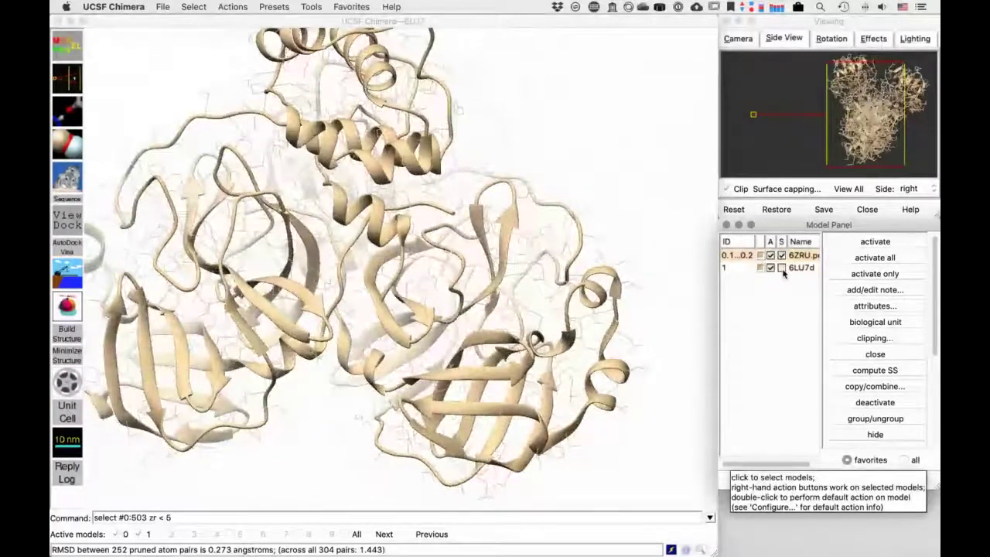
pyautogui.click(572, 191)
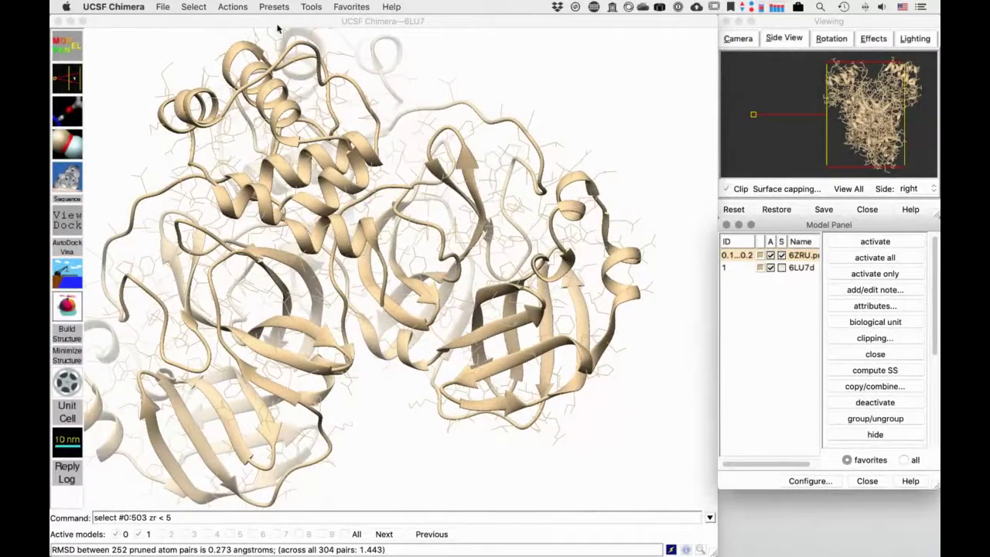
pyautogui.click(194, 7)
pyautogui.moveTo(192, 37)
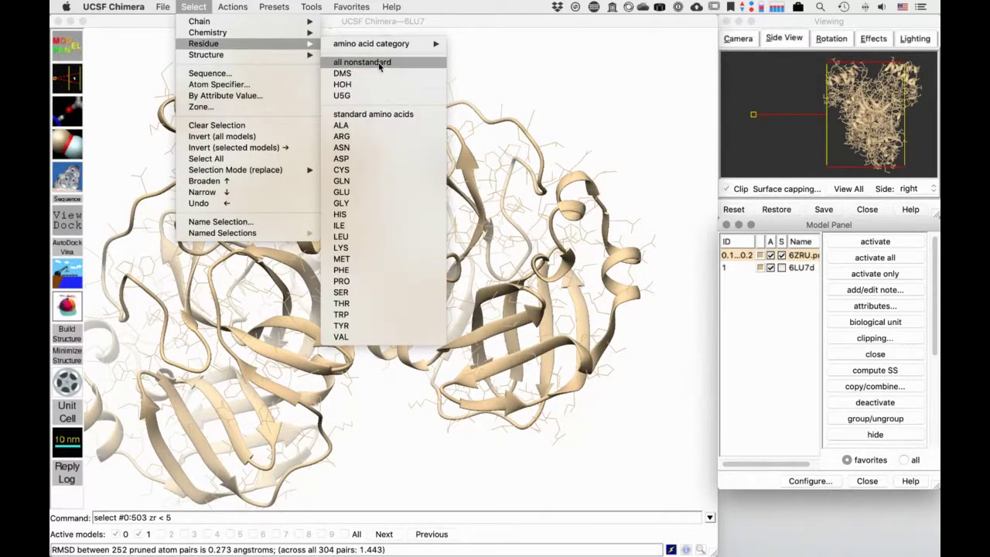
pyautogui.click(378, 62)
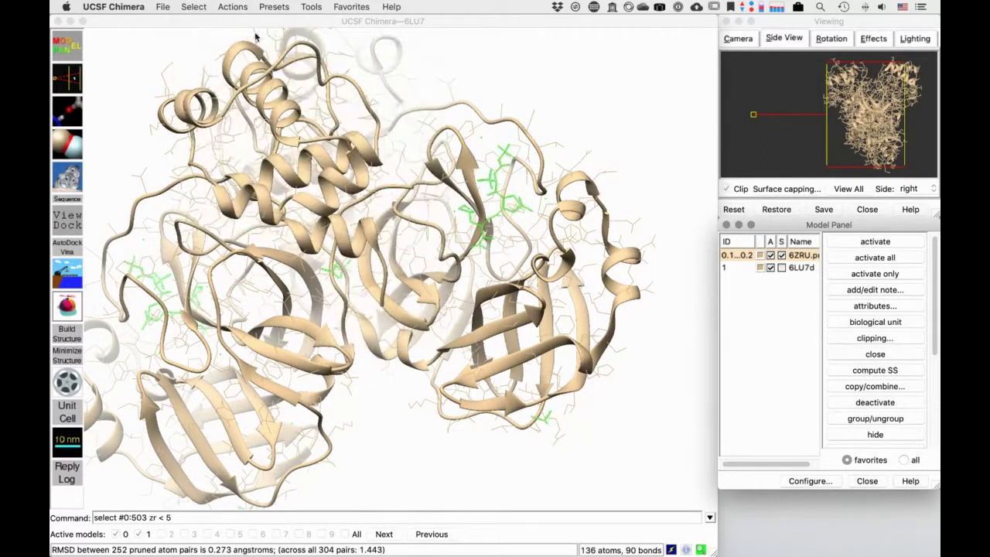
pyautogui.click(226, 7)
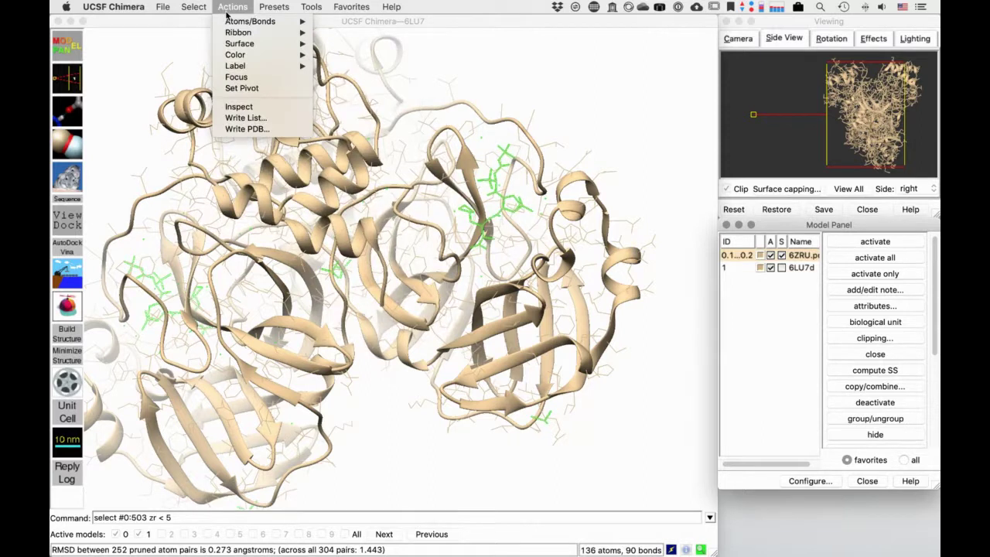
pyautogui.moveTo(230, 22)
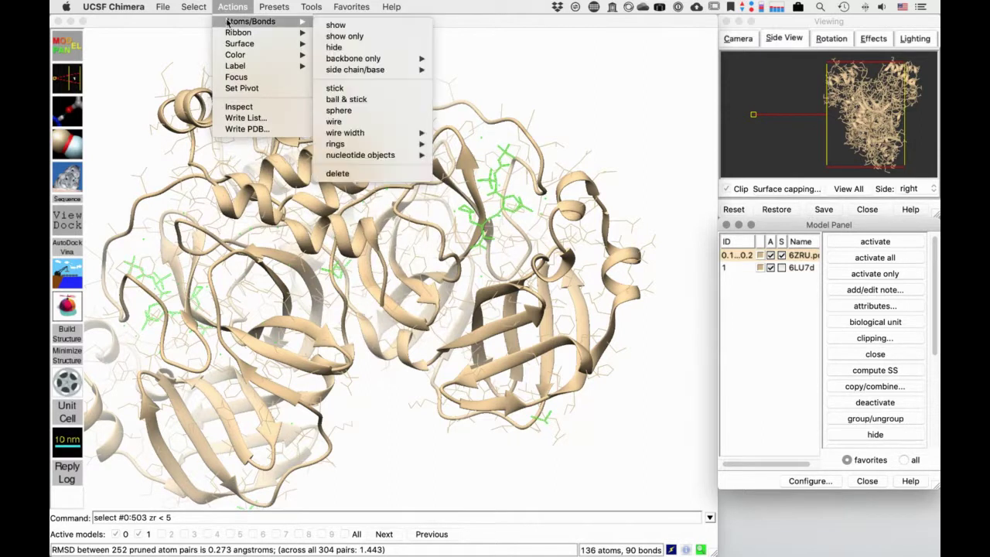
pyautogui.click(346, 99)
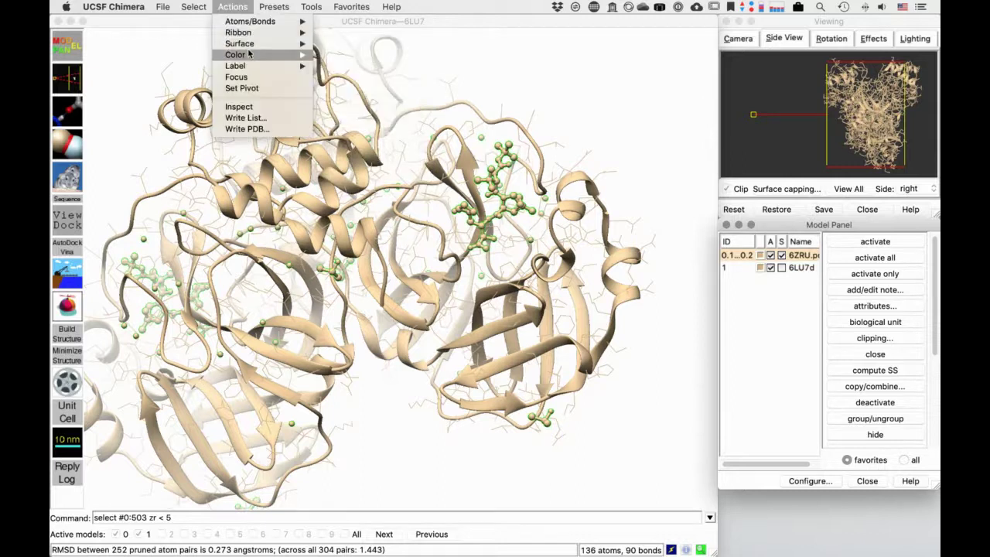
# Color the selected nonstandard residues by element and clear the selection
pyautogui.moveTo(263, 55)
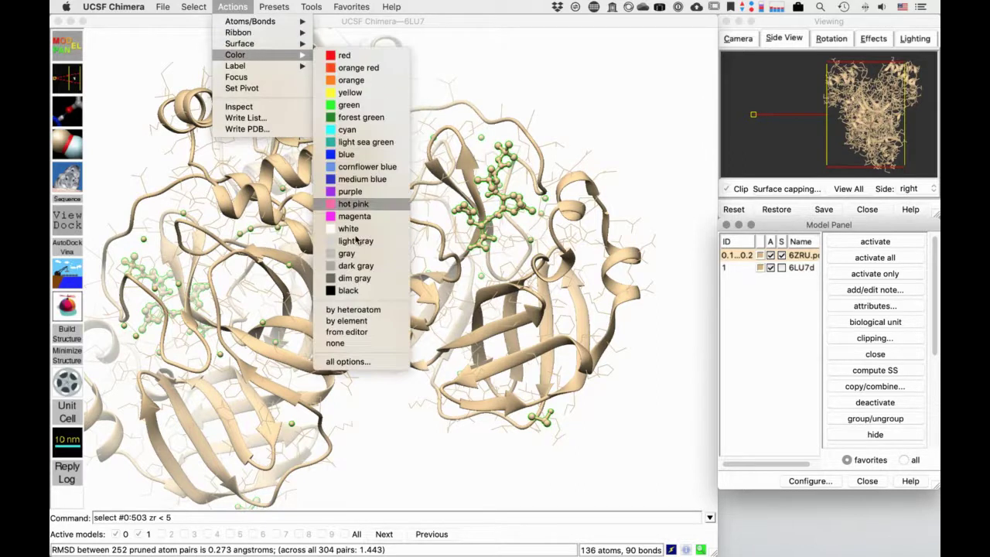
pyautogui.click(349, 320)
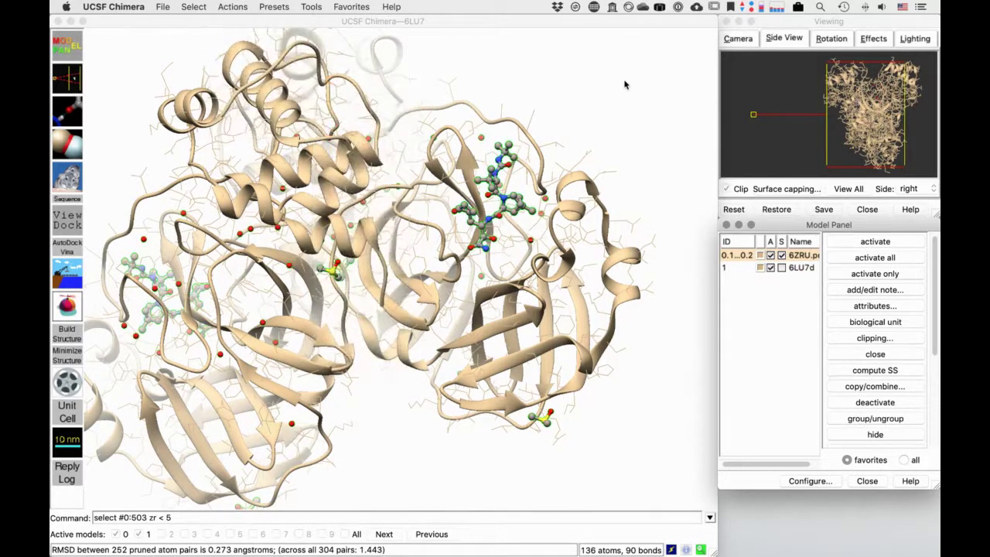
pyautogui.keyDown('ctrl'); pyautogui.click(624, 84); pyautogui.keyUp('ctrl')
# Select the whole CYS 145.A residue beside the U5G ligand in model #0.2 and display it as sticks
pyautogui.scroll(5, 625, 84)
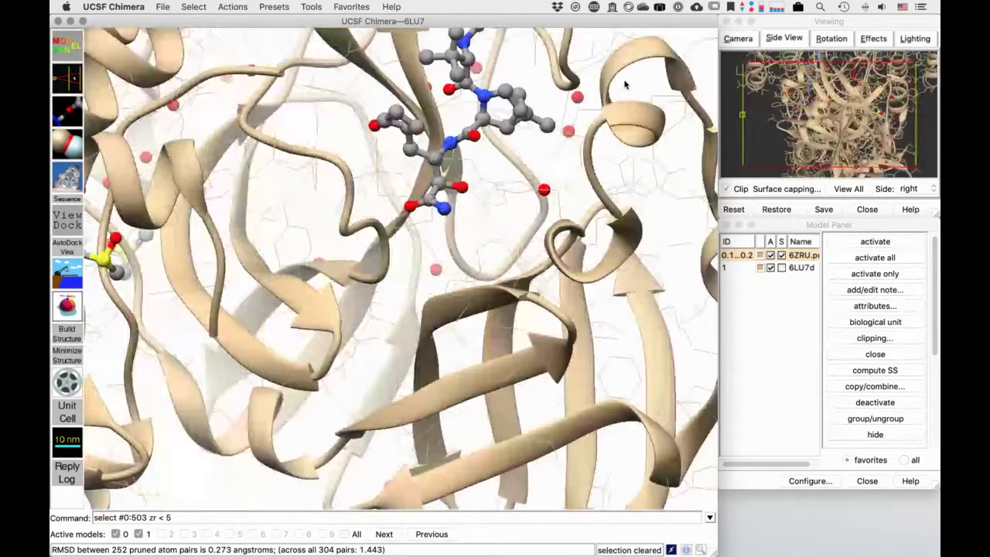
pyautogui.moveTo(624, 85); pyautogui.dragTo(468, 298)
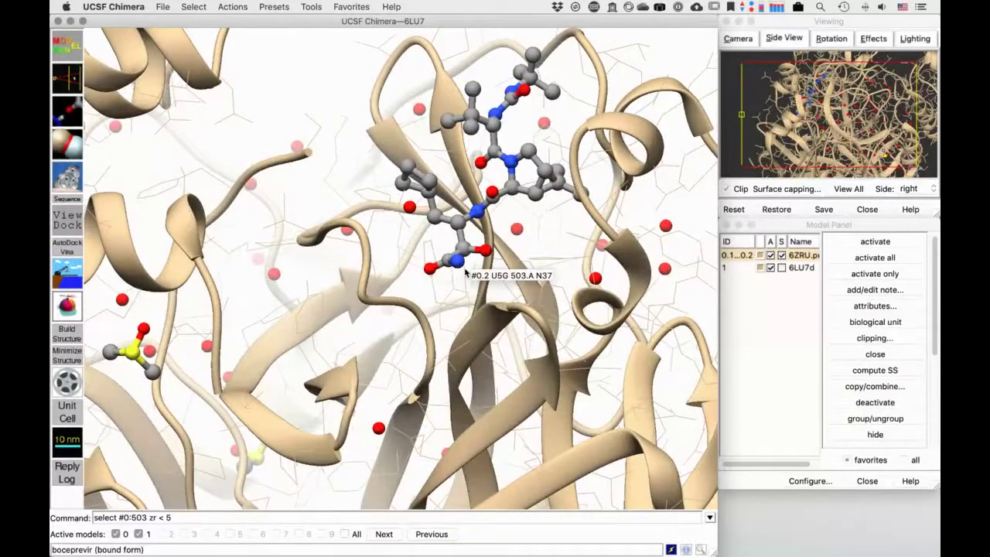
pyautogui.keyDown('ctrl'); pyautogui.click(465, 274); pyautogui.keyUp('ctrl')
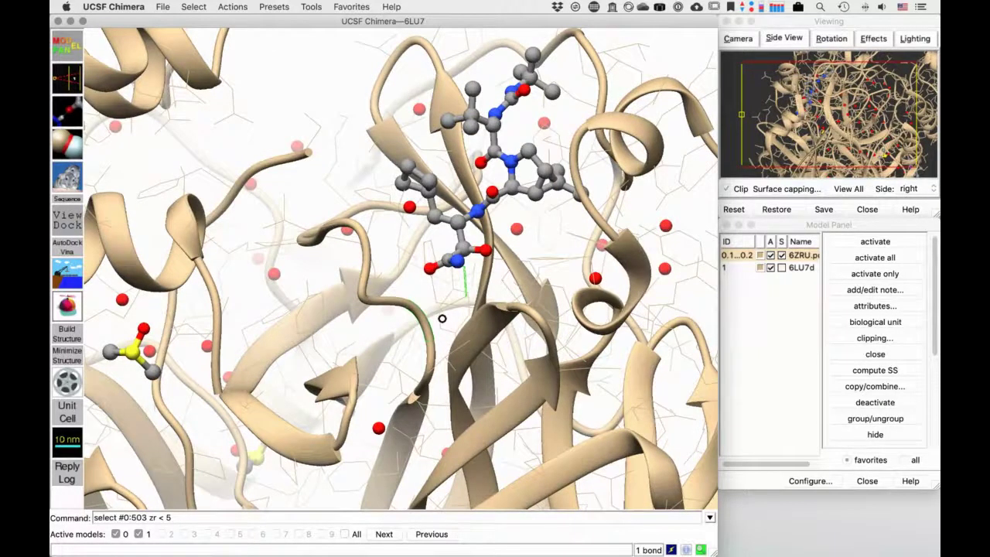
pyautogui.moveTo(441, 318); pyautogui.dragTo(482, 206)
pyautogui.scroll(5, 484, 286)
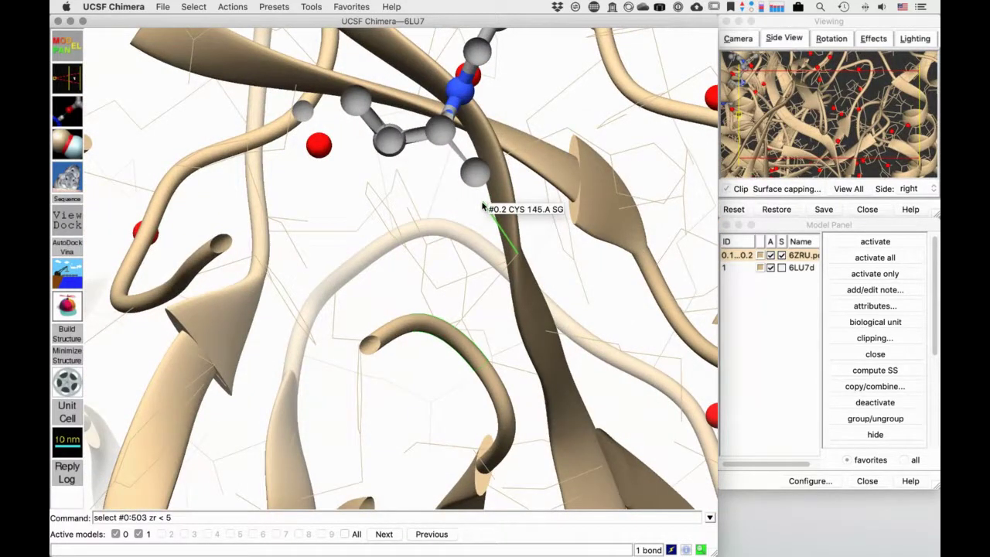
pyautogui.press('Up')
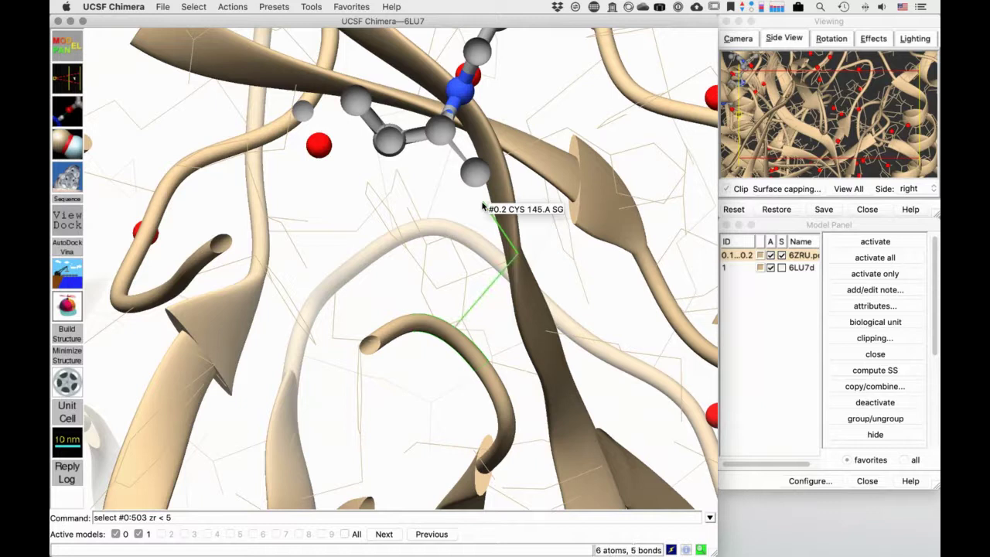
pyautogui.click(277, 10)
pyautogui.moveTo(232, 7)
pyautogui.moveTo(250, 21)
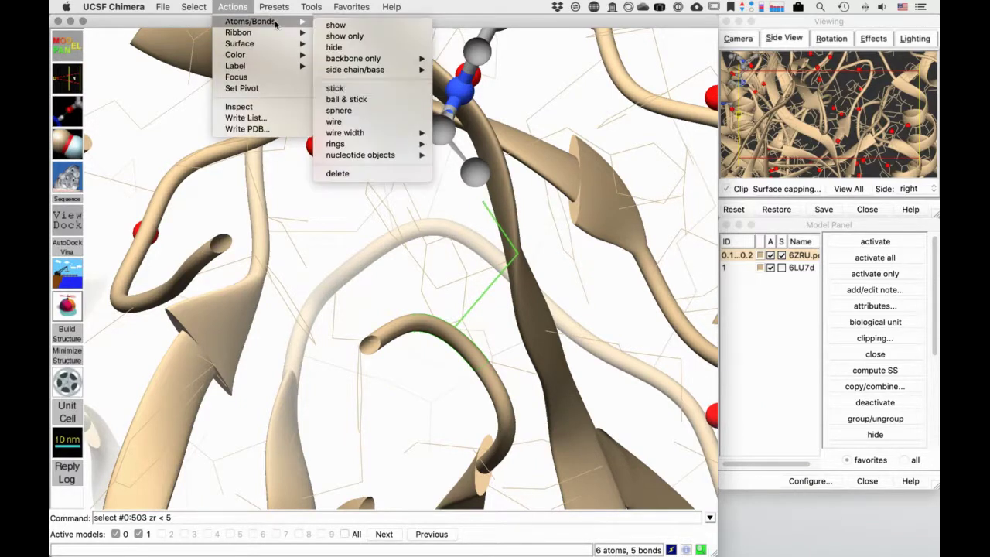
pyautogui.click(347, 98)
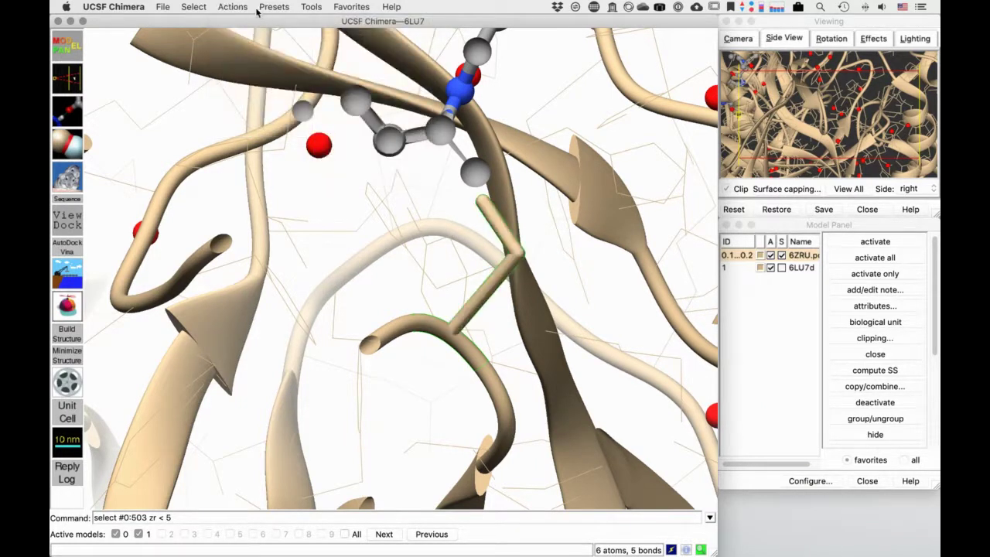
# Color the selected cysteine 145 by element and clear the selection
pyautogui.click(246, 7)
pyautogui.moveTo(247, 55)
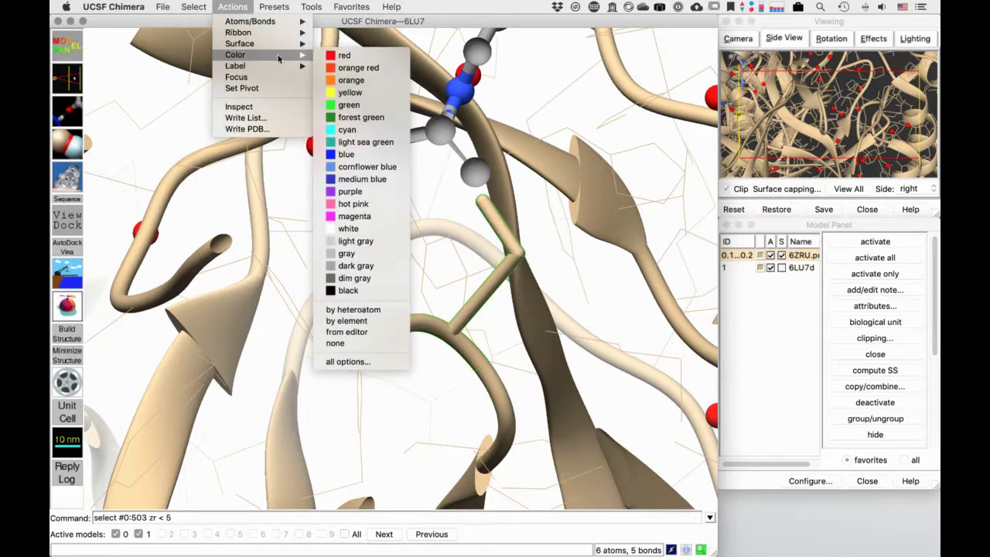
pyautogui.click(344, 320)
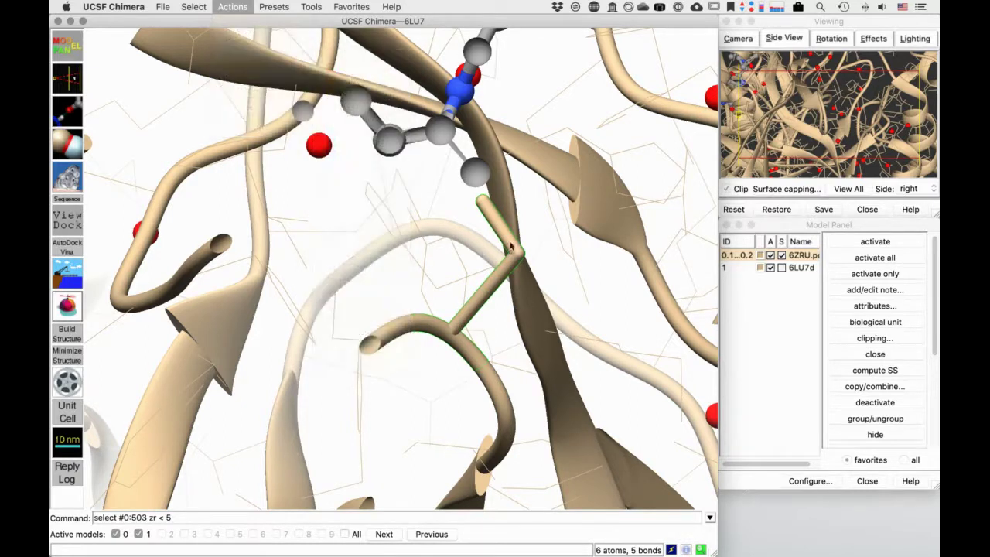
pyautogui.keyDown('ctrl'); pyautogui.click(575, 70); pyautogui.keyUp('ctrl')
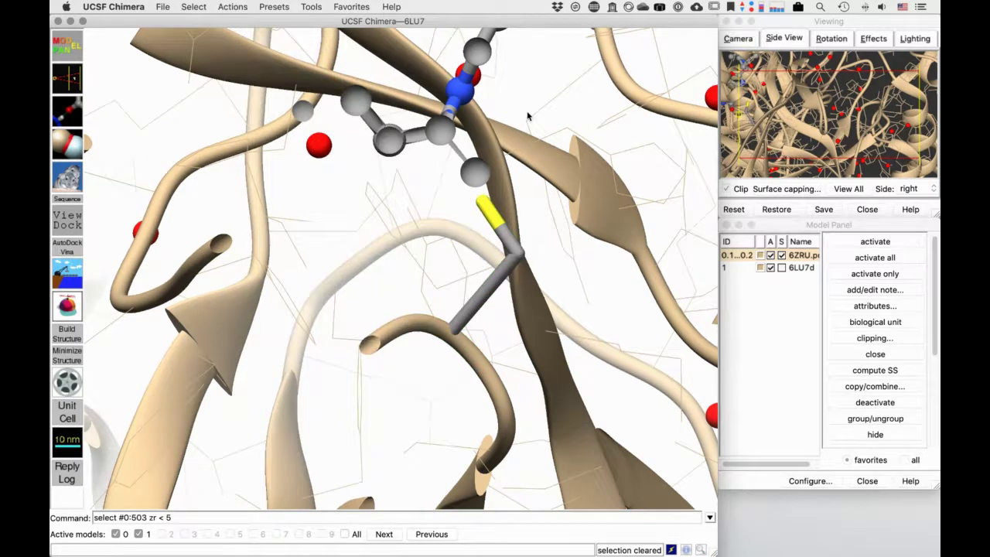
# Select the cysteine 145 sulfur together with the neighbouring ligand carbon and focus the view on both atoms
pyautogui.scroll(-3, 527, 116)
pyautogui.moveTo(527, 116); pyautogui.dragTo(461, 255)
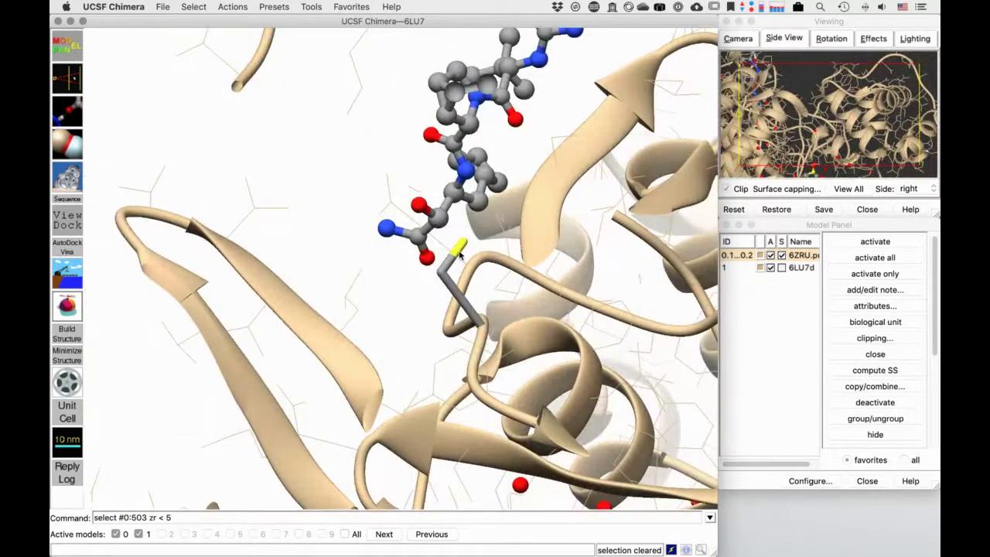
pyautogui.keyDown('ctrl'); pyautogui.click(461, 251); pyautogui.keyUp('ctrl')
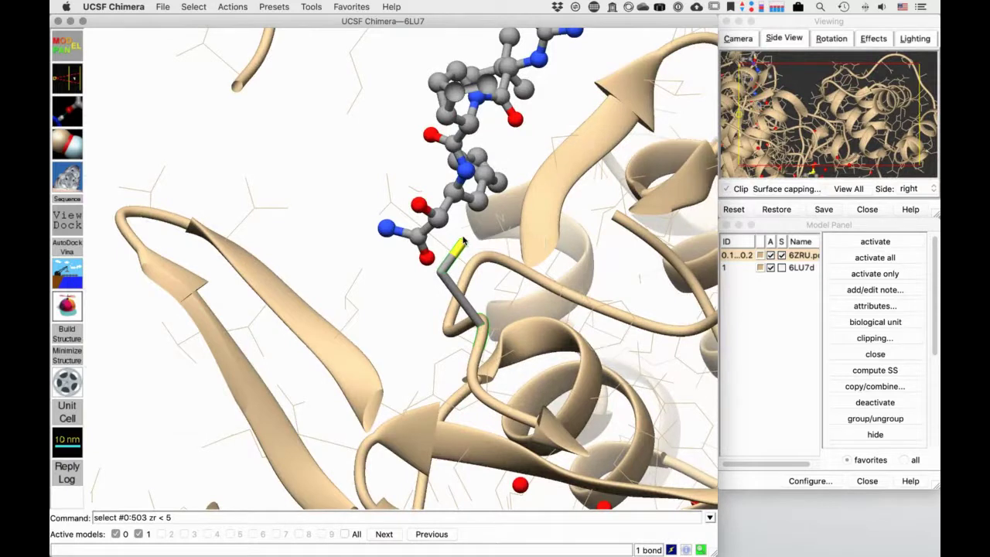
pyautogui.keyDown('ctrl'); pyautogui.click(347, 203); pyautogui.keyUp('ctrl')
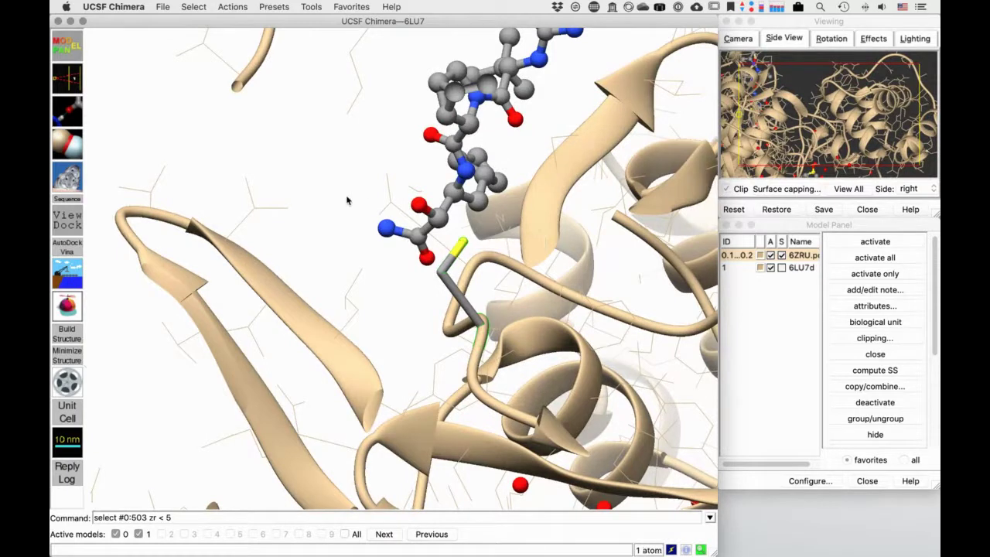
pyautogui.keyDown('ctrl'); pyautogui.click(462, 247); pyautogui.keyUp('ctrl')
pyautogui.keyDown('ctrl'); pyautogui.keyDown('shift'); pyautogui.click(438, 218); pyautogui.keyUp('shift'); pyautogui.keyUp('ctrl')
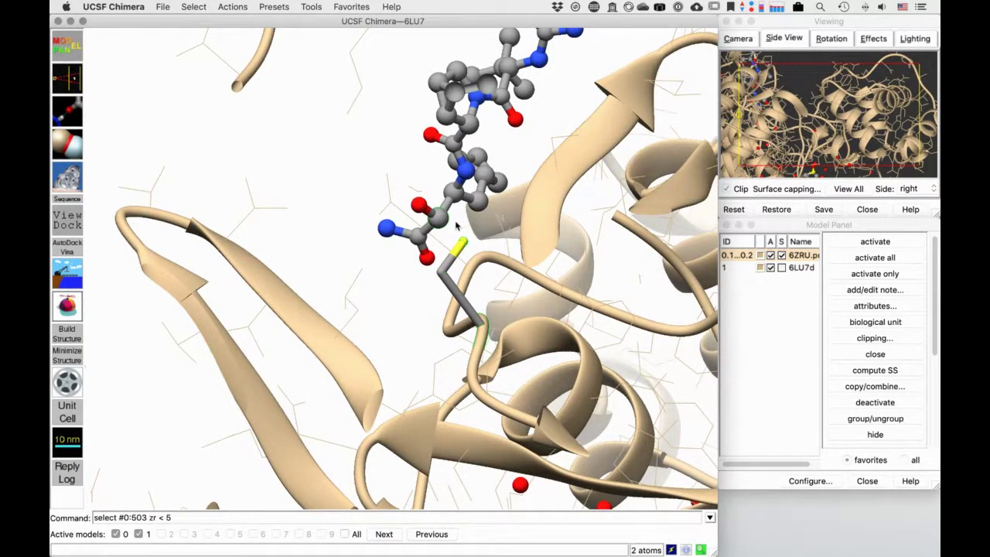
pyautogui.click(242, 10)
pyautogui.click(243, 77)
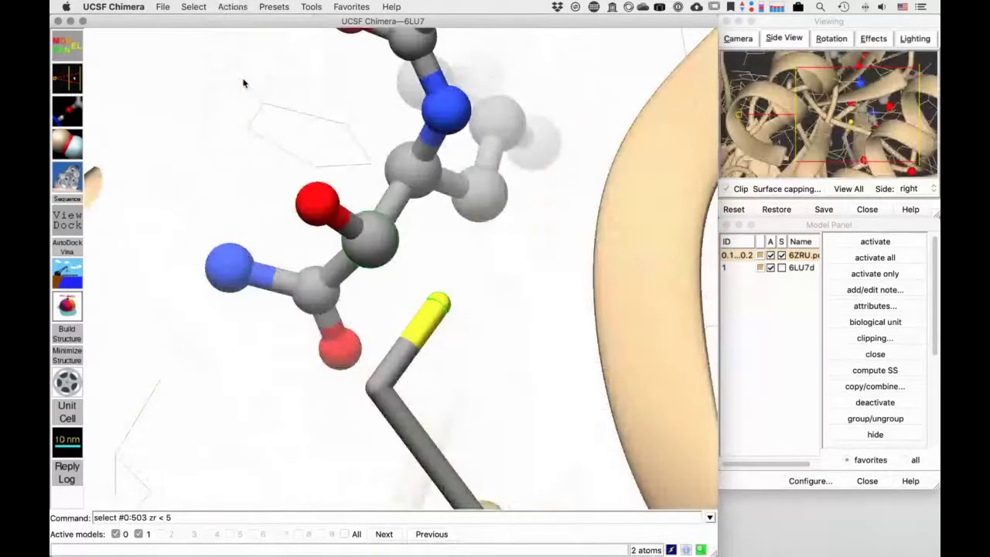
# Measure the distance between the selected cysteine 145 sulfur and the ligand carbon, then clear the selection
pyautogui.click(310, 7)
pyautogui.moveTo(379, 55)
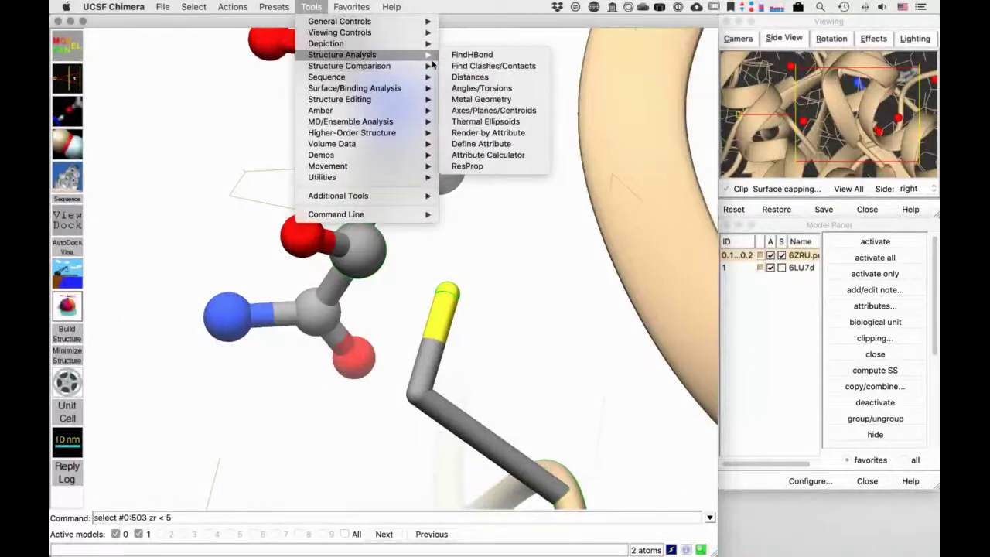
pyautogui.click(469, 77)
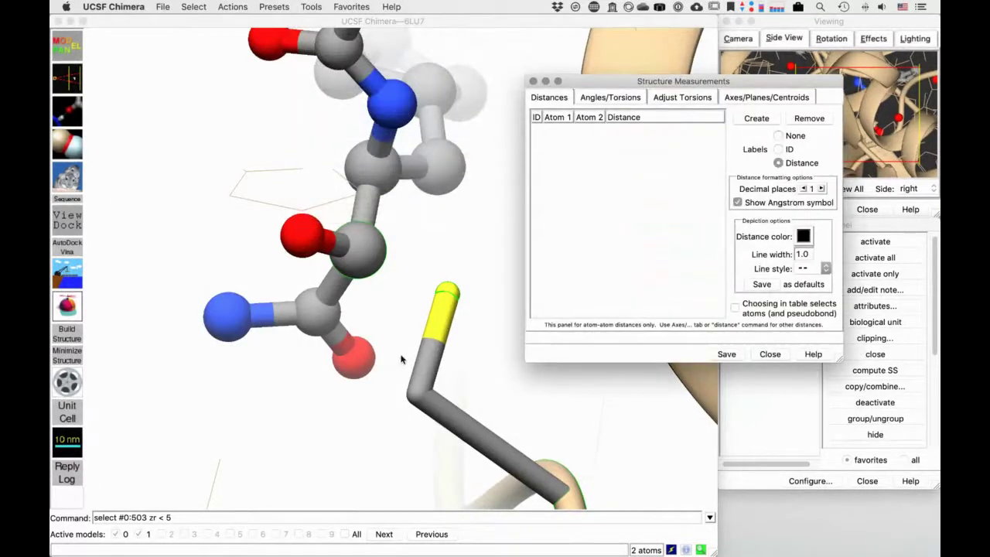
pyautogui.moveTo(397, 360); pyautogui.dragTo(467, 279)
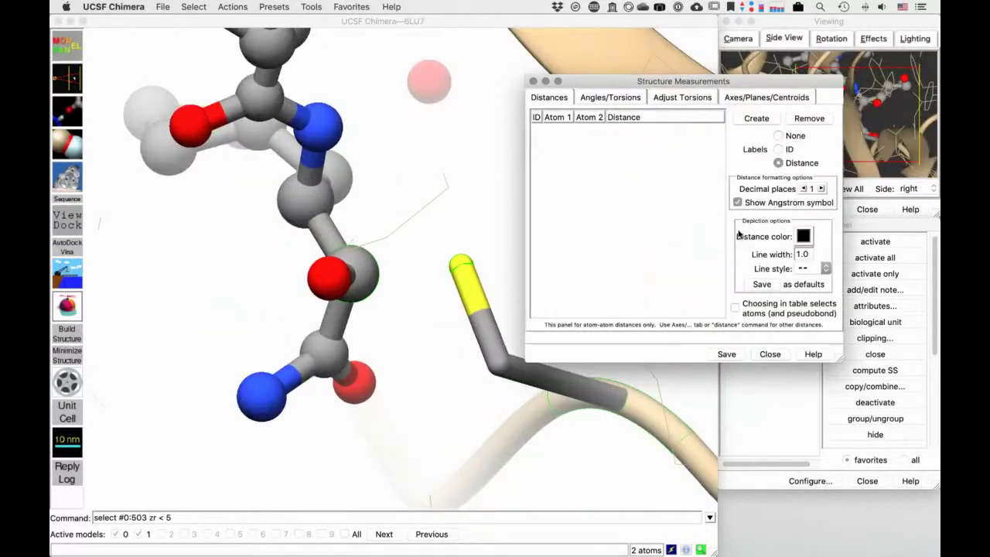
pyautogui.click(763, 122)
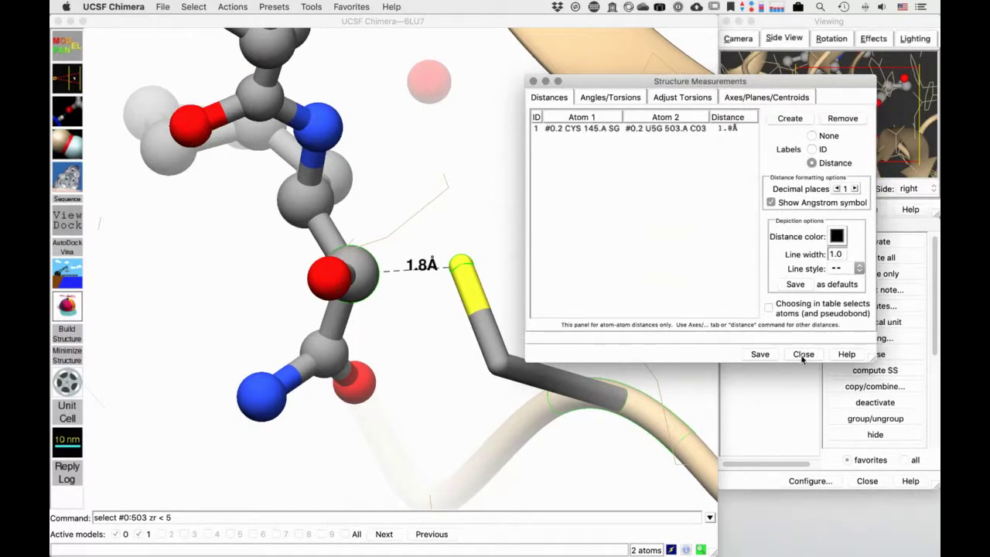
pyautogui.click(802, 354)
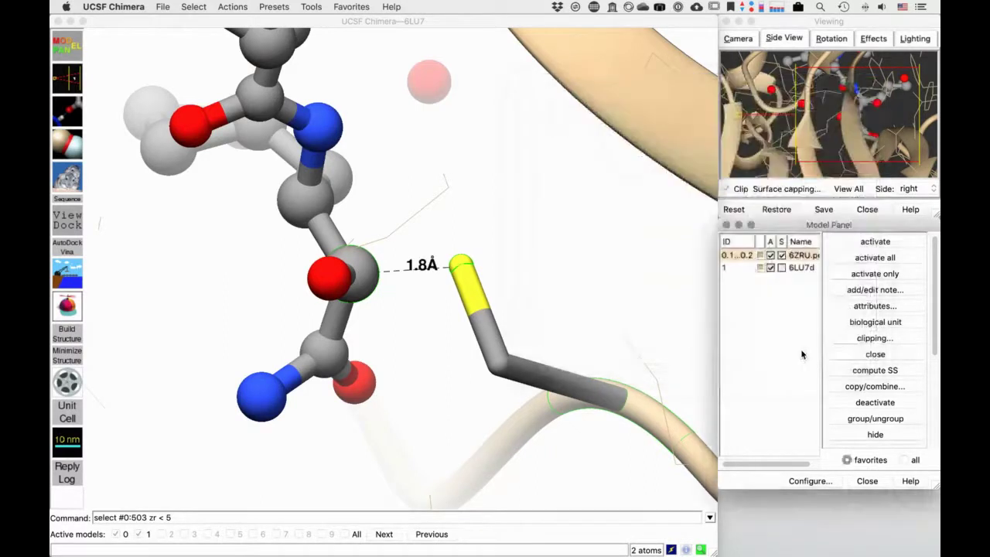
pyautogui.keyDown('ctrl'); pyautogui.click(565, 280); pyautogui.keyUp('ctrl')
pyautogui.moveTo(564, 281); pyautogui.dragTo(402, 259)
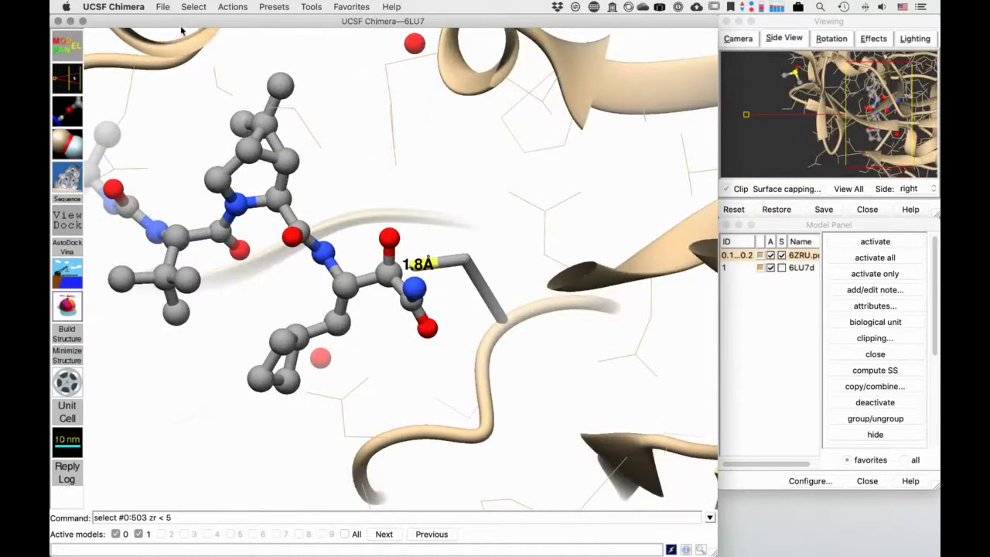
# Close the 6ZRU session and reopen the saved 6LU7.py session
pyautogui.click(161, 6)
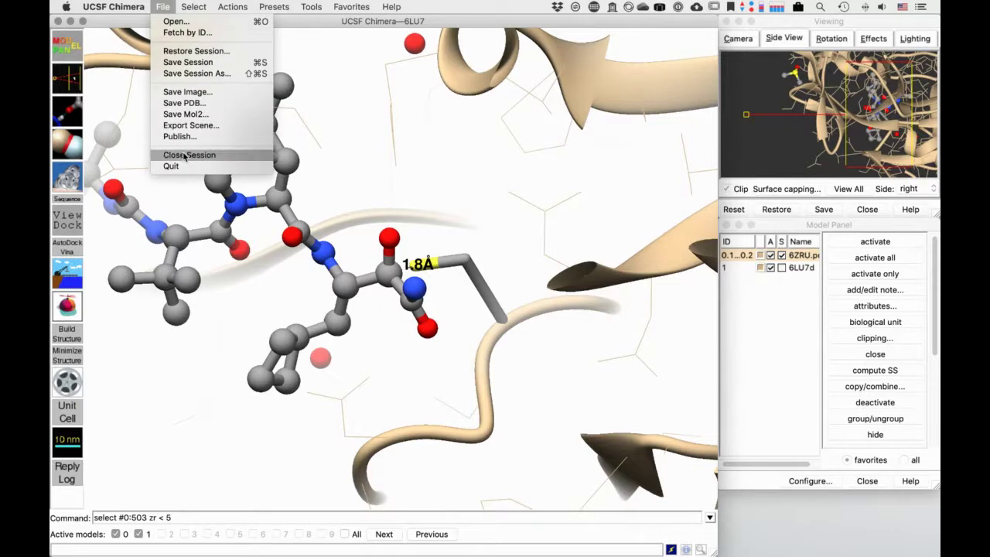
pyautogui.click(185, 156)
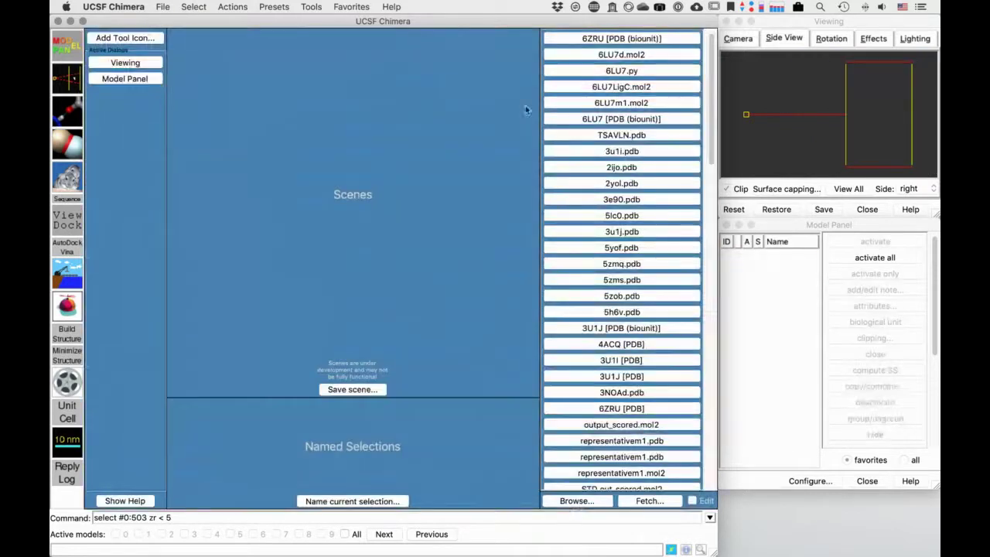
pyautogui.click(659, 72)
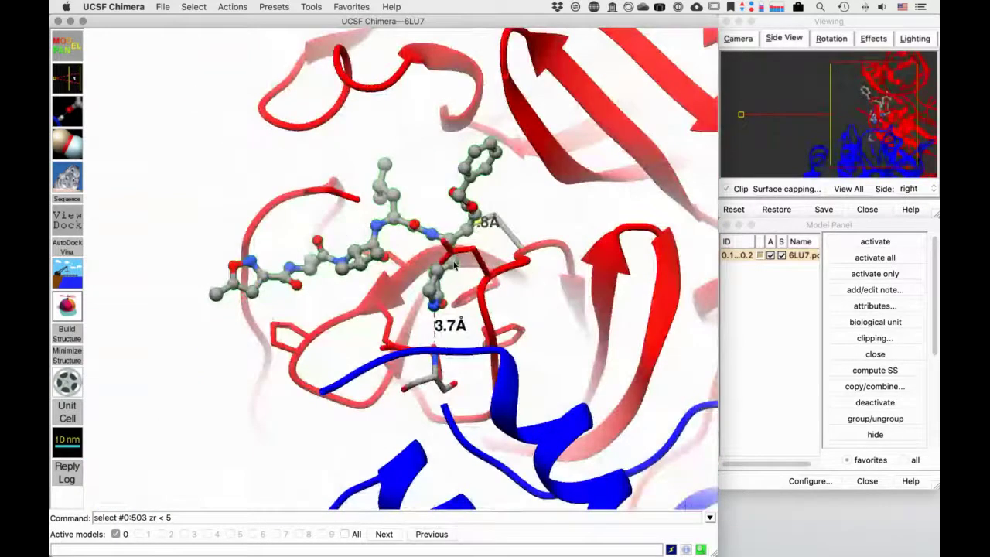
# Clear the selection and show a horizontal scale bar with a length of 30 Å
pyautogui.keyDown('ctrl'); pyautogui.click(536, 250); pyautogui.keyUp('ctrl')
pyautogui.click(310, 6)
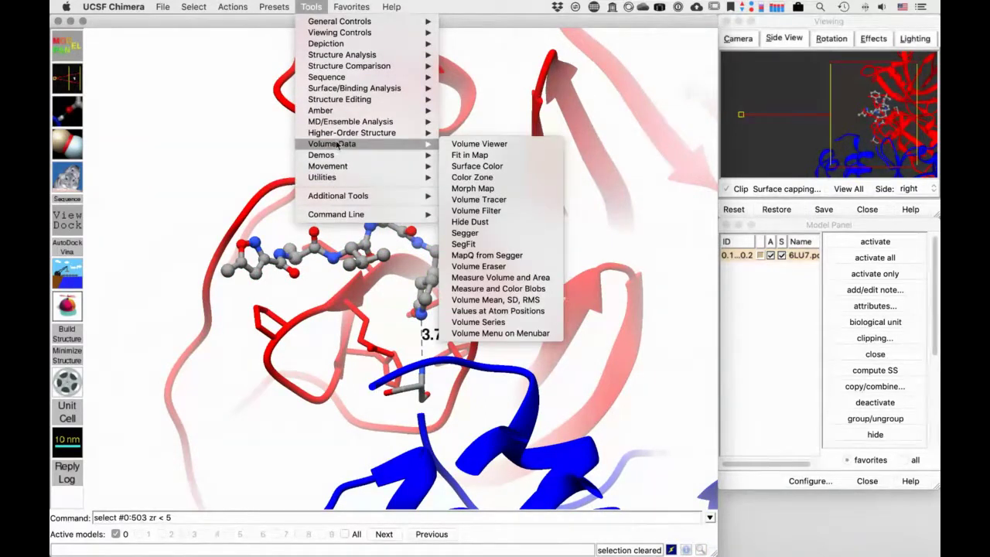
pyautogui.moveTo(340, 135)
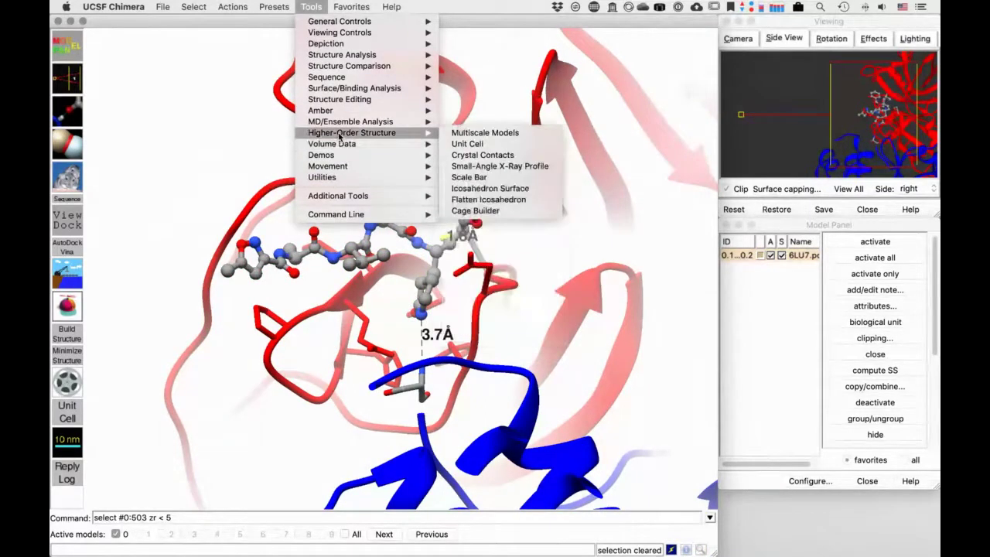
pyautogui.click(498, 182)
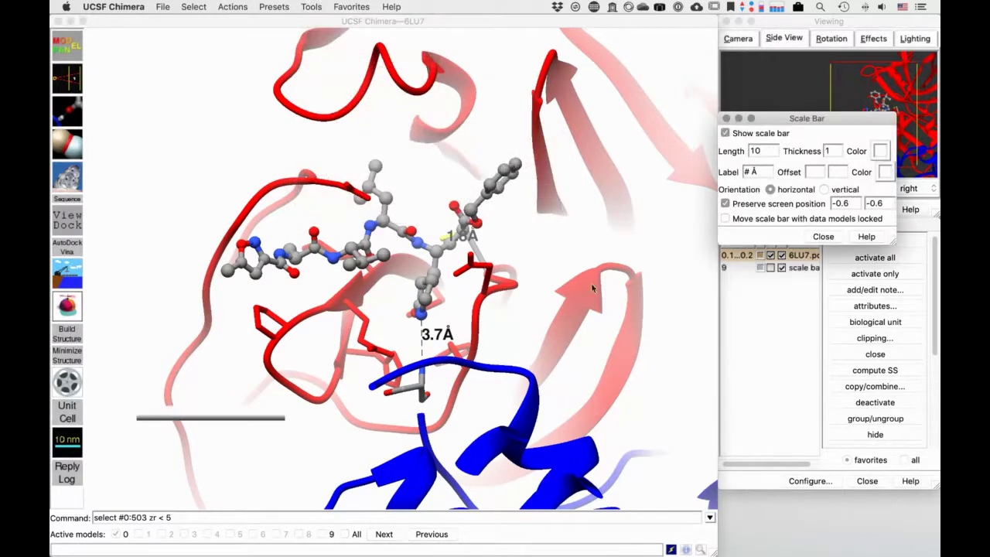
pyautogui.click(764, 151)
pyautogui.press('BackSpace')
pyautogui.write('30')
pyautogui.press('Tab')
pyautogui.click(759, 133)
pyautogui.click(759, 133)
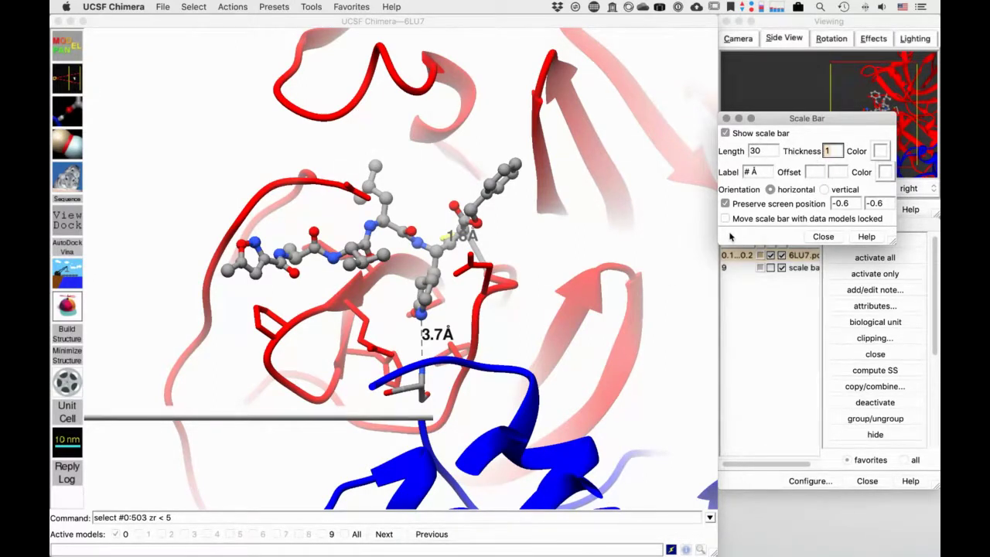
# Move the scale bar independently of the protein model so that it lies across the ligand
pyautogui.click(552, 180)
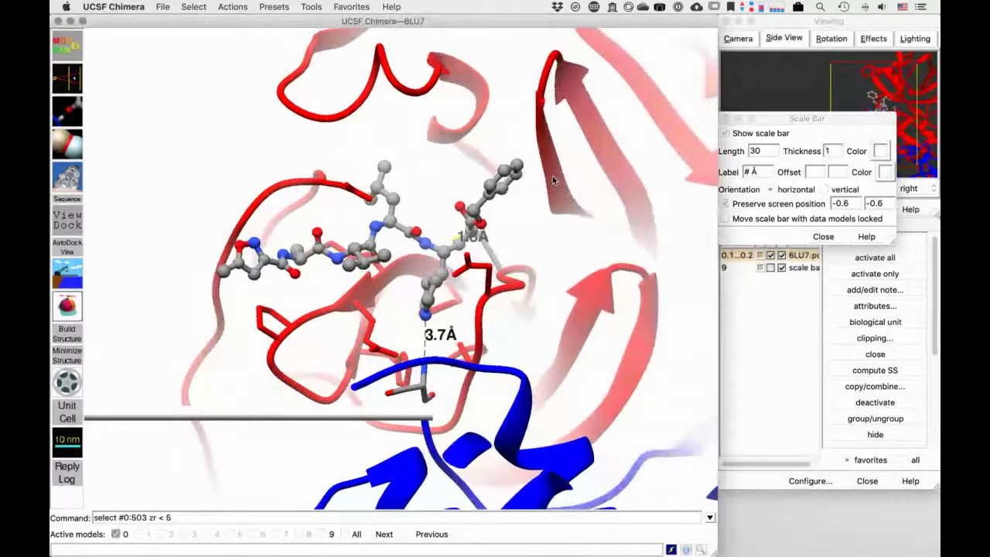
pyautogui.click(738, 220)
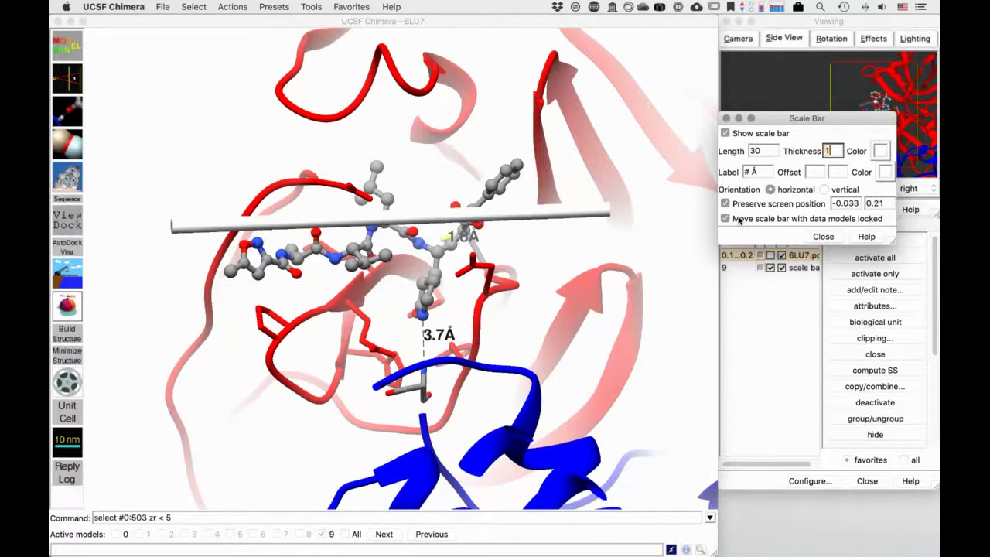
pyautogui.click(738, 220)
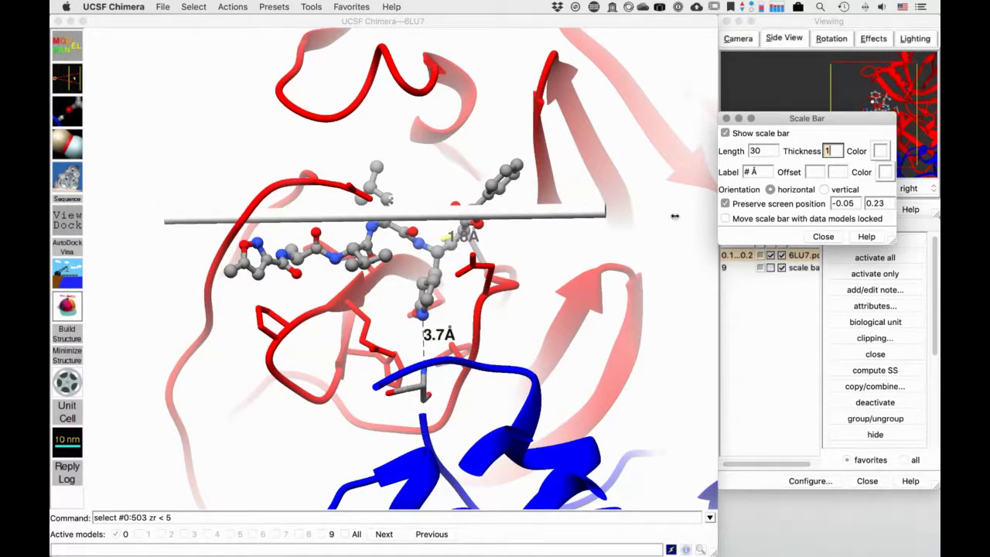
pyautogui.moveTo(674, 217); pyautogui.dragTo(654, 248)
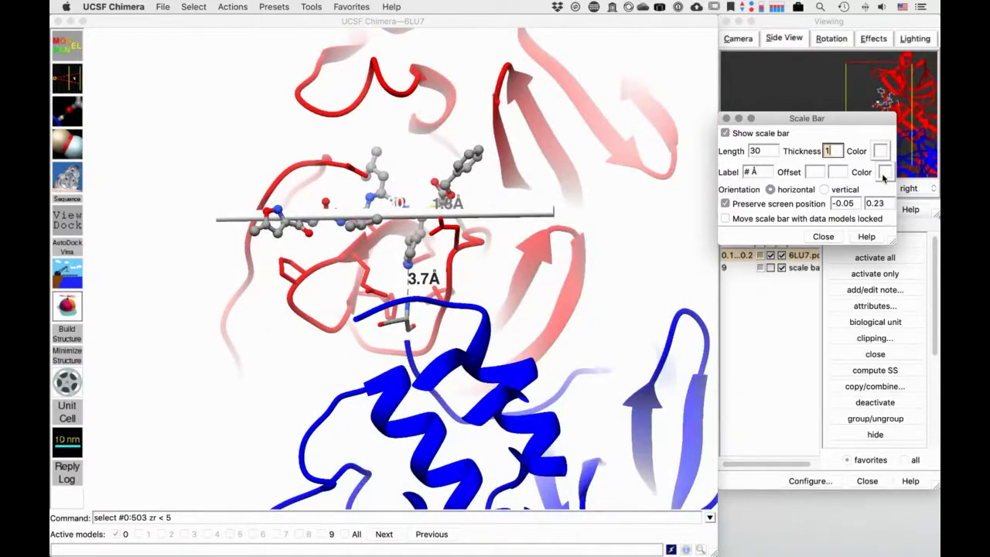
# Set the scale bar's label color to black and compare the bar with the ligand's extent
pyautogui.click(884, 172)
pyautogui.click(774, 529)
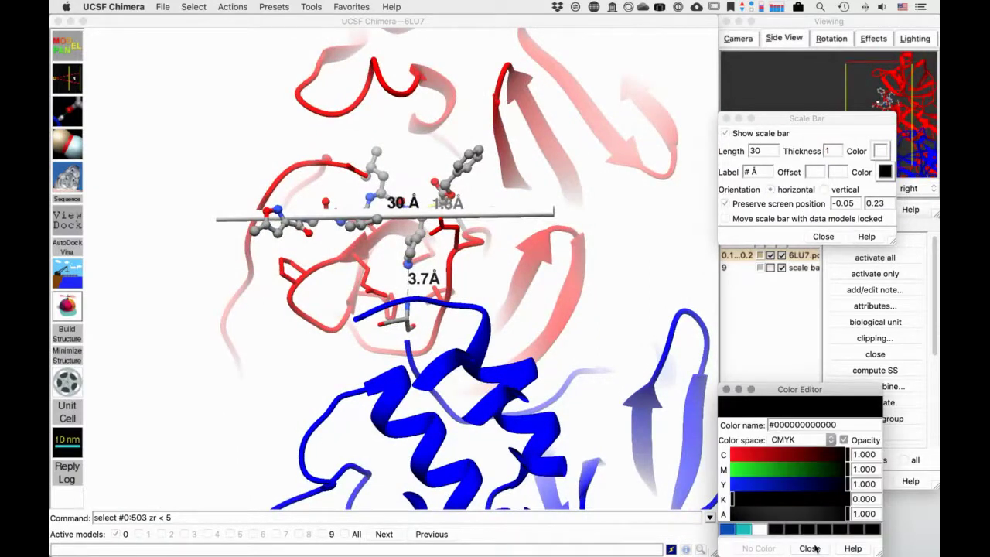
pyautogui.click(810, 548)
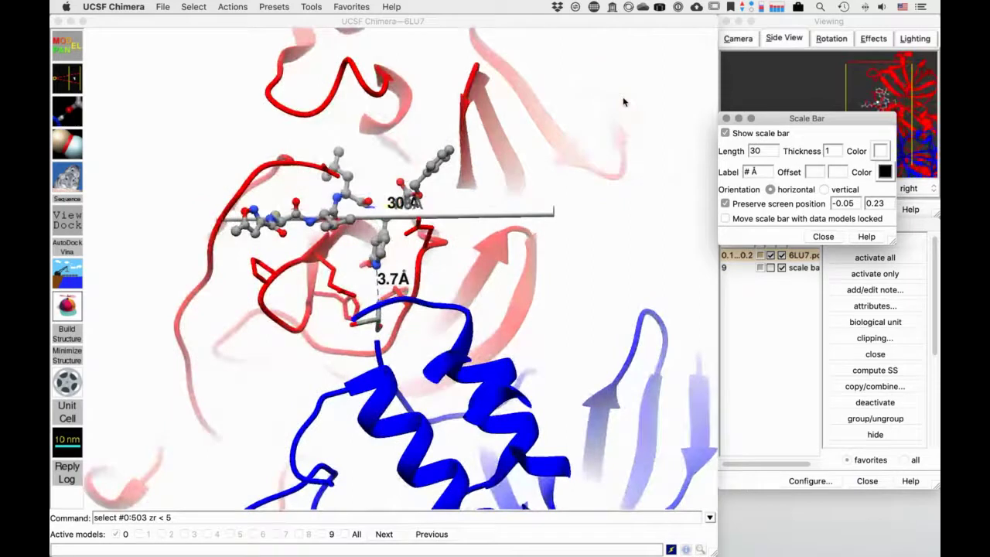
pyautogui.moveTo(534, 185); pyautogui.dragTo(421, 172)
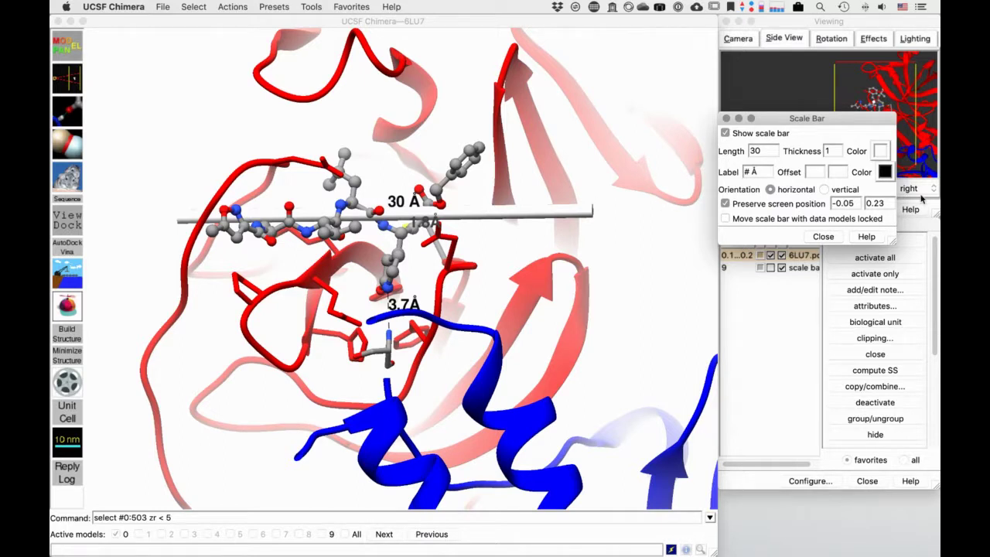
# Dismiss the scale bar settings and close the 6LU7 session
pyautogui.click(827, 235)
pyautogui.click(628, 269)
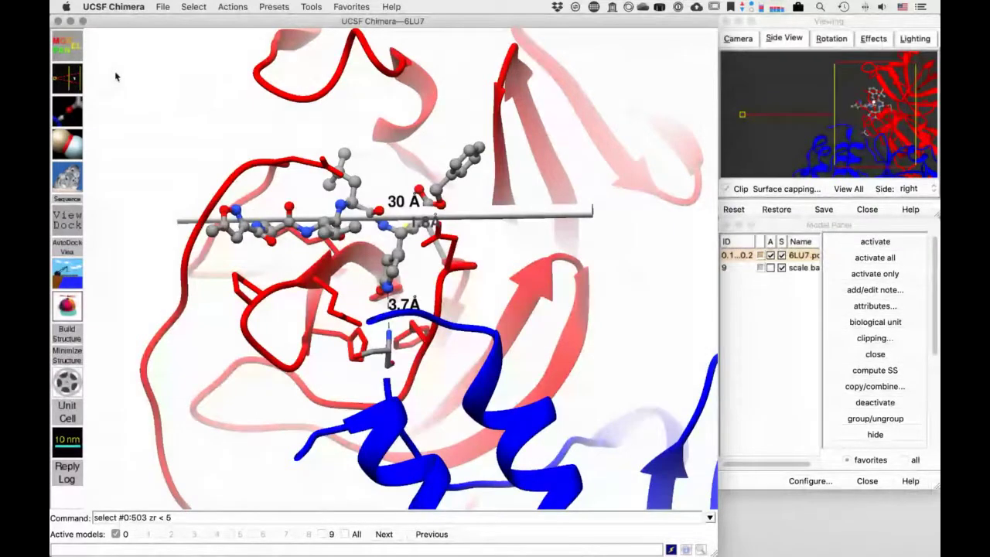
pyautogui.click(164, 7)
pyautogui.click(189, 154)
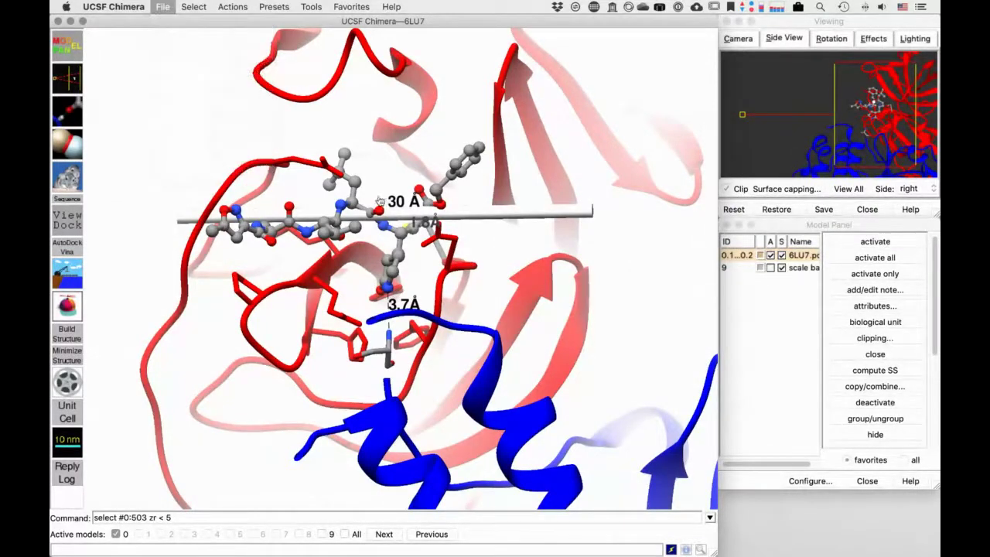
# Switch to TextMate and add the lines "CYS SG" and "30 30 30" under the NOTAS heading
pyautogui.press('super+Tab')
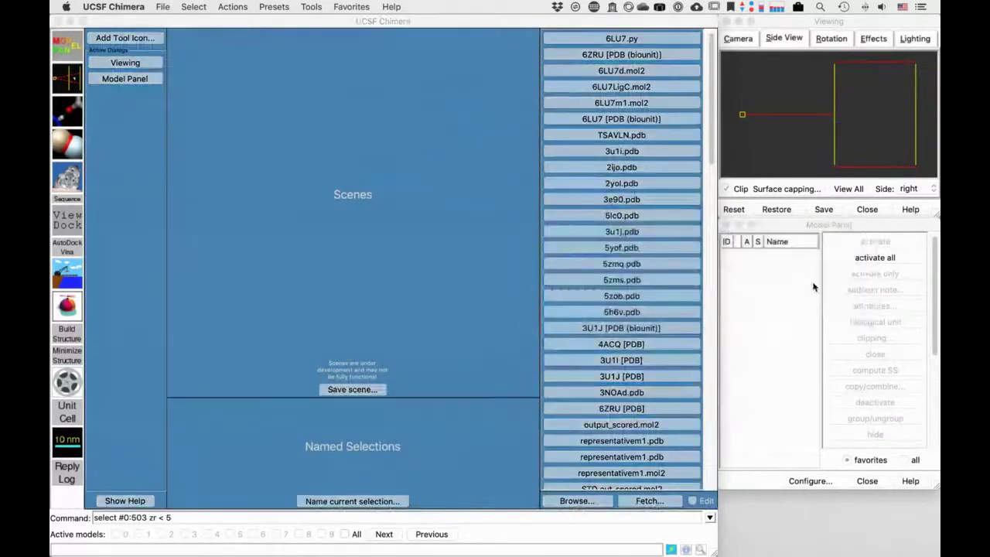
pyautogui.hotkey('ctrl', 'Right')
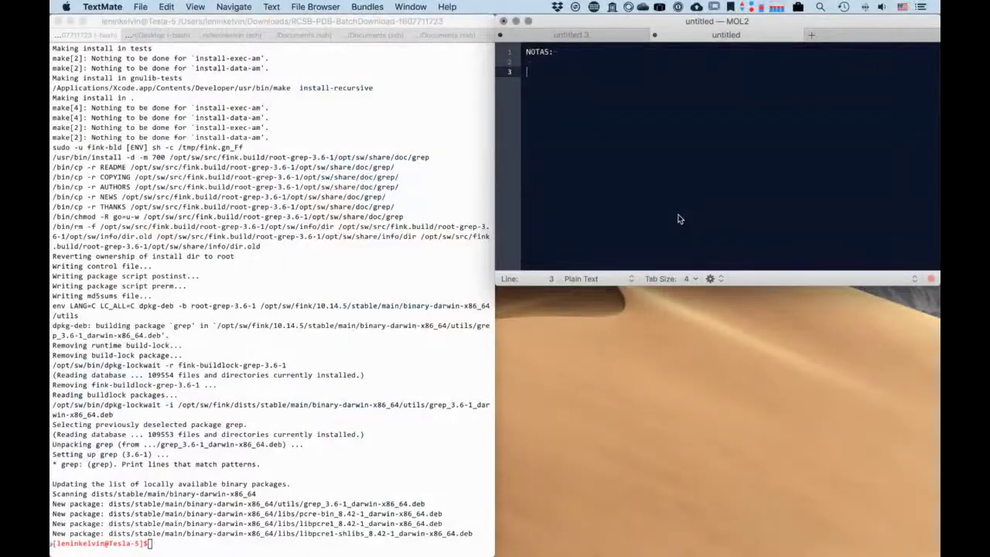
pyautogui.write('30')
pyautogui.press('Return')
pyautogui.press('Up')
pyautogui.press('Up')
pyautogui.press('Return')
pyautogui.press('Up')
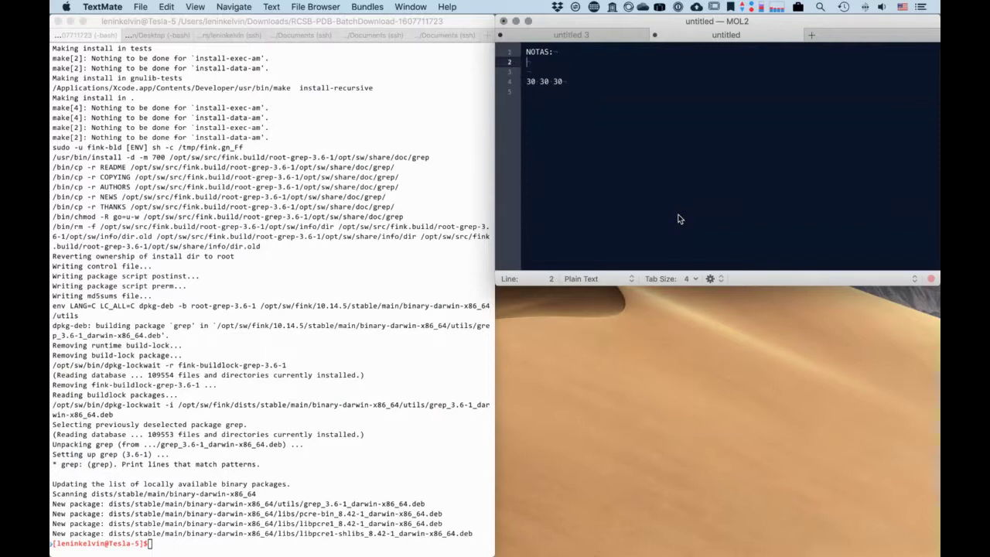
pyautogui.press('Return')
pyautogui.write('CYS SG')
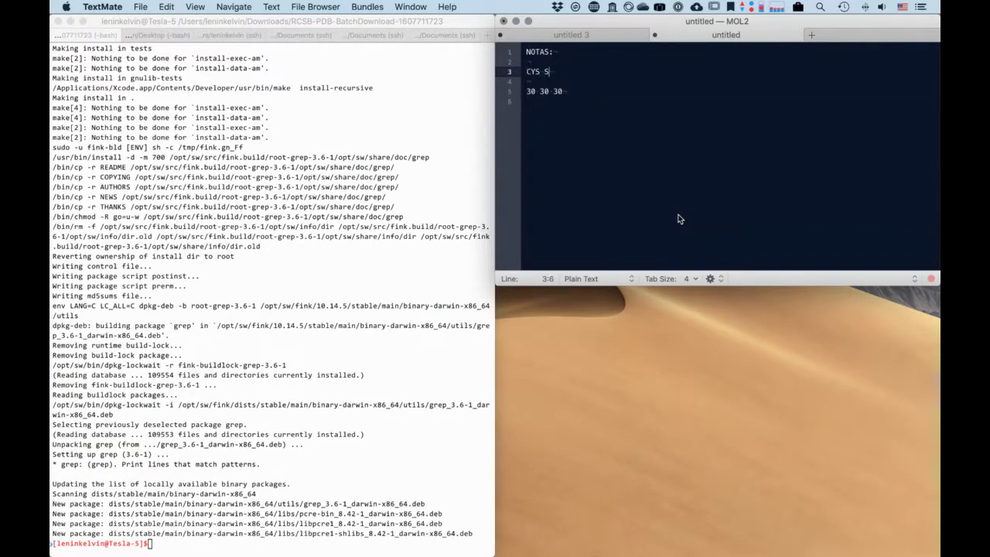
# Switch to iTerm2, clear the first terminal session and bring up the session in the Desktop folder
pyautogui.click(364, 347)
pyautogui.press('super+k')
pyautogui.press('super+Right')
pyautogui.press('super+Right')
pyautogui.press('super+Right')
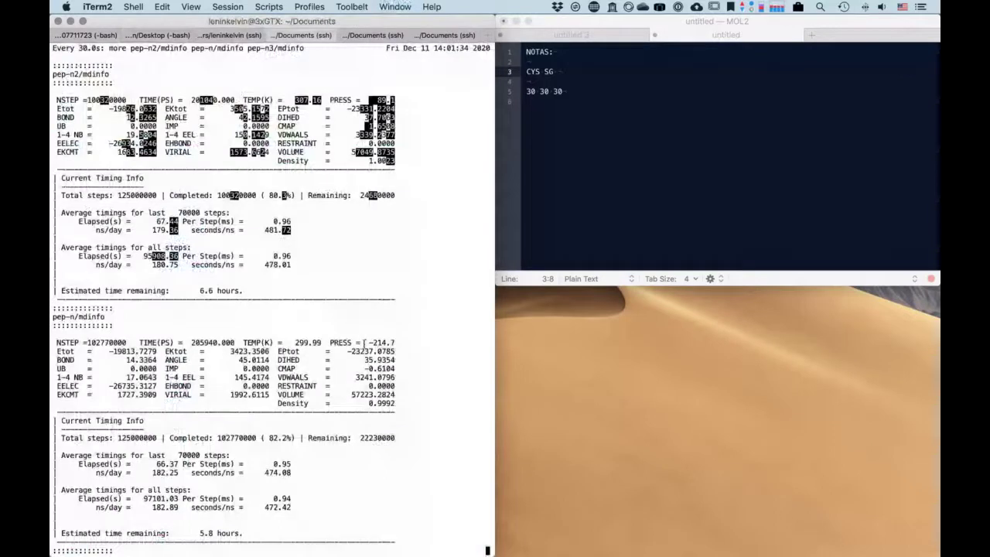
pyautogui.press('super+Right')
pyautogui.press('super+Right')
pyautogui.press('super+Right')
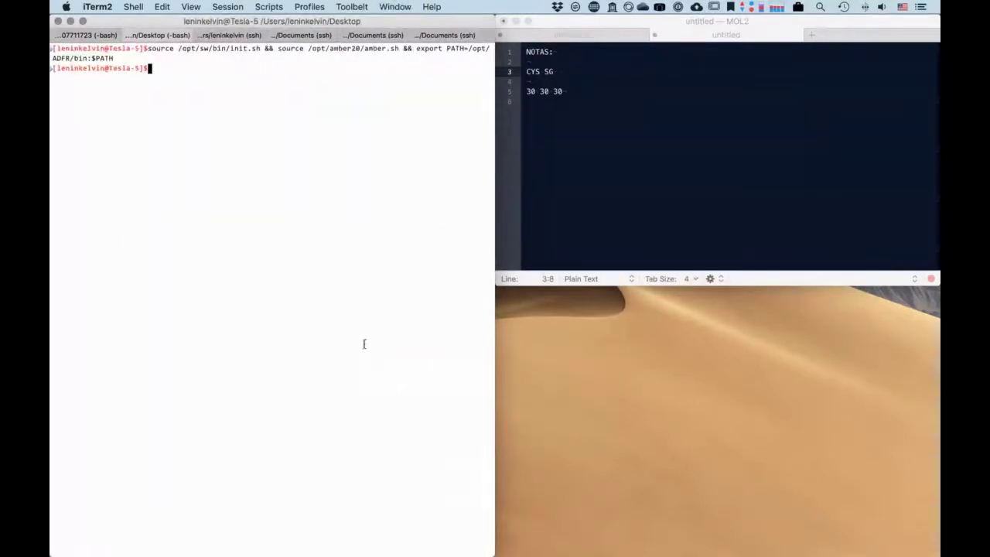
# Switch to Finder and review the Desktop files 6LU7d.mol2, 6LU7LigC.mol2 and 6LU7Lig.mol2
pyautogui.press('super+Tab')
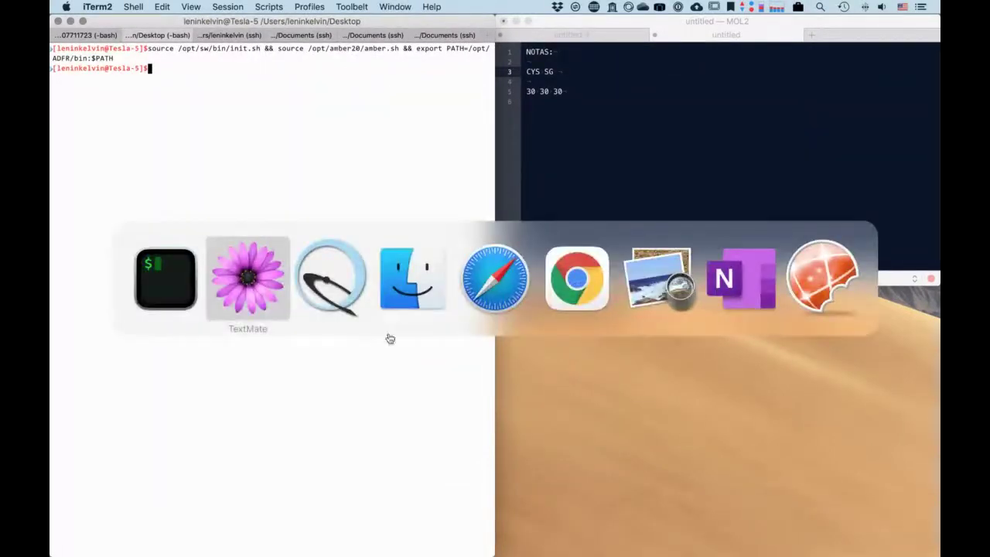
pyautogui.press('super+Tab')
pyautogui.press('super+Tab')
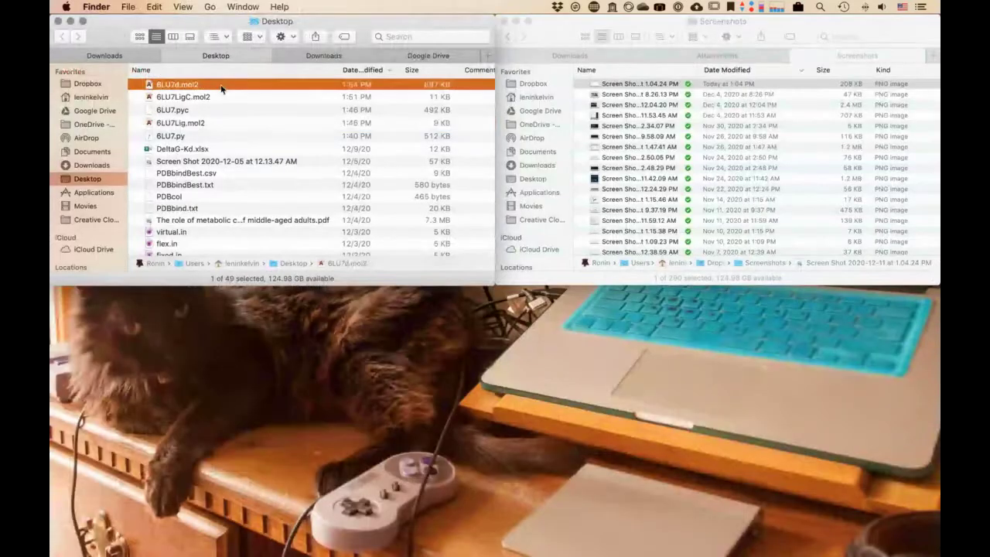
pyautogui.click(199, 84)
pyautogui.click(194, 97)
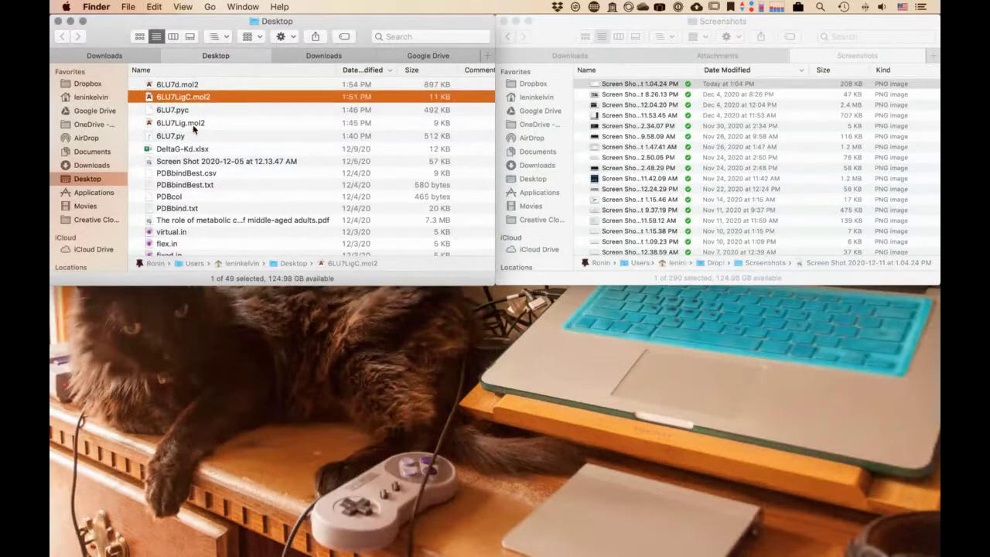
pyautogui.click(193, 125)
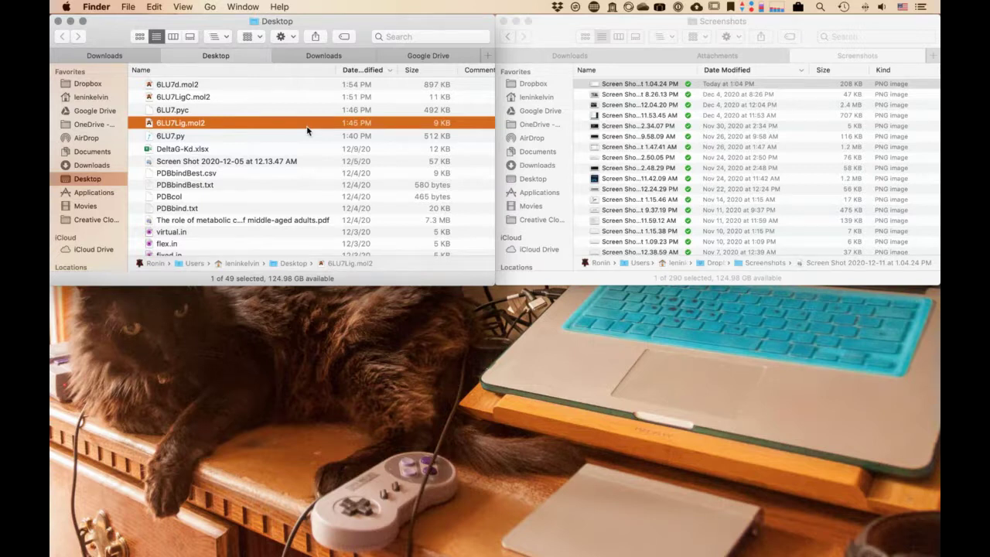
# Return to iTerm2, run Racoon from the Desktop session and bring its window to the front
pyautogui.hotkey('ctrl', 'Right')
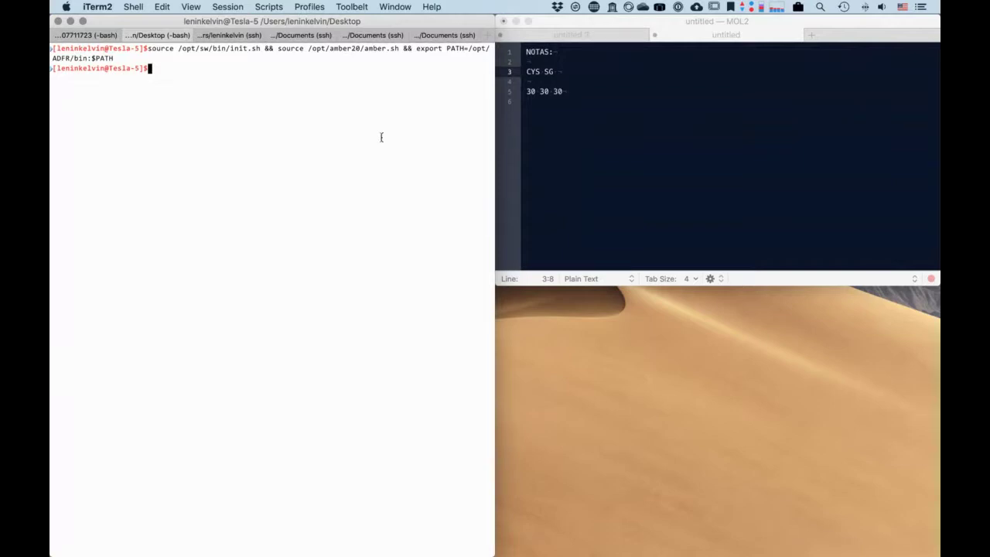
pyautogui.write('Racco')
pyautogui.press('BackSpace')
pyautogui.press('BackSpace')
pyautogui.write('oon')
pyautogui.press('Return')
pyautogui.moveTo(563, 551)
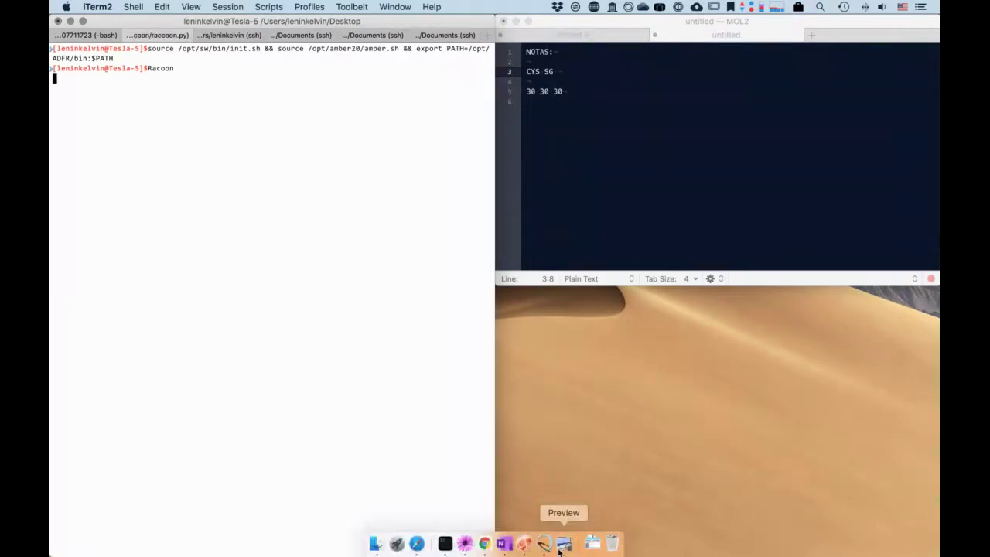
pyautogui.click(573, 546)
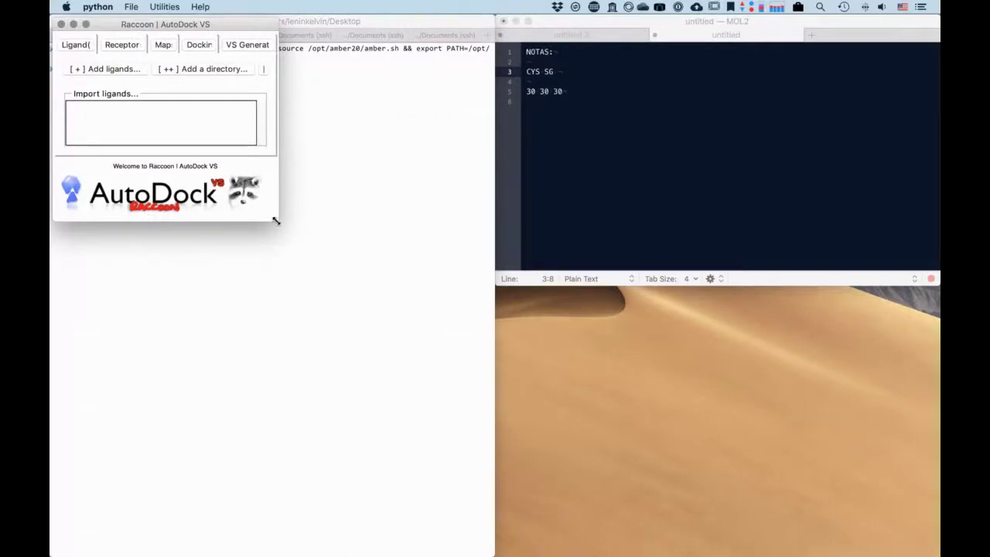
pyautogui.moveTo(274, 219); pyautogui.dragTo(430, 321)
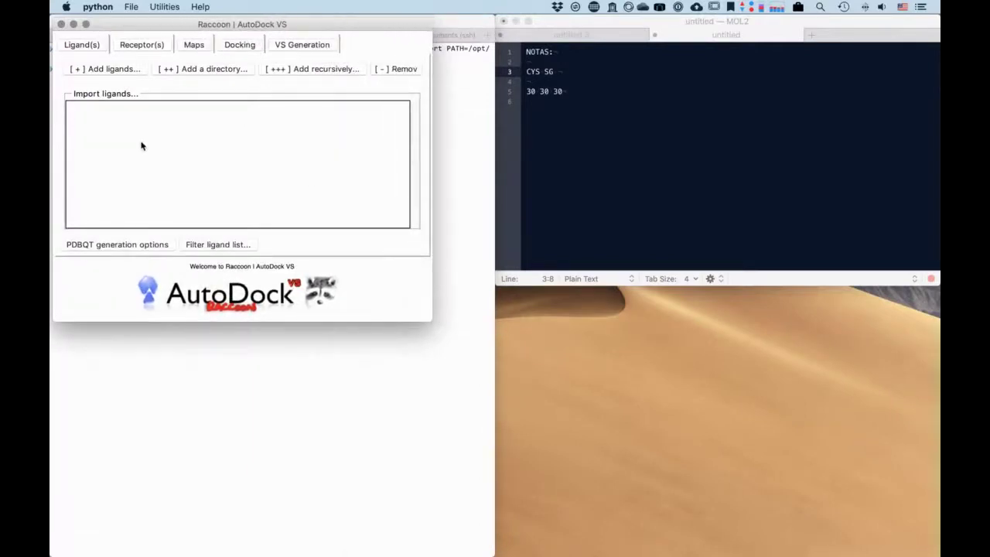
pyautogui.click(104, 70)
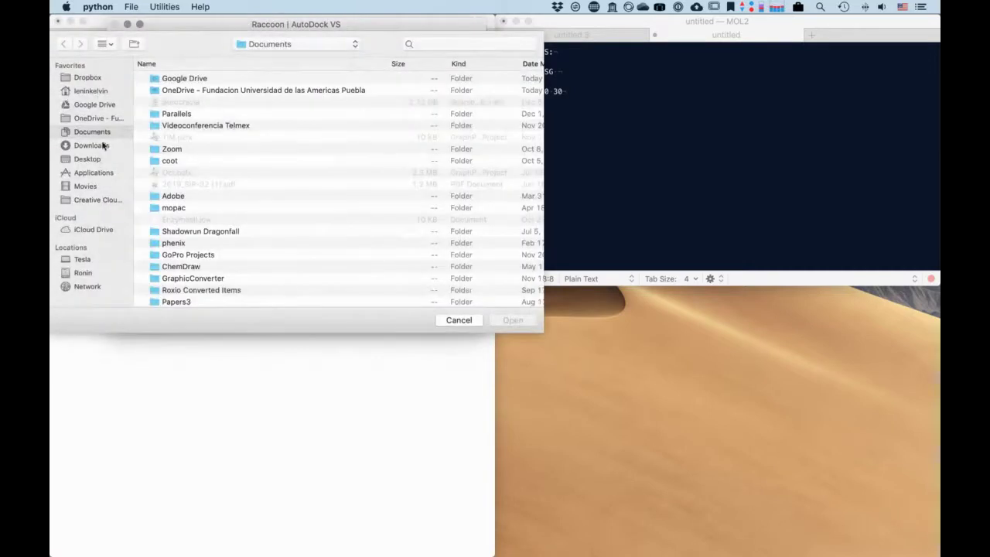
pyautogui.click(93, 161)
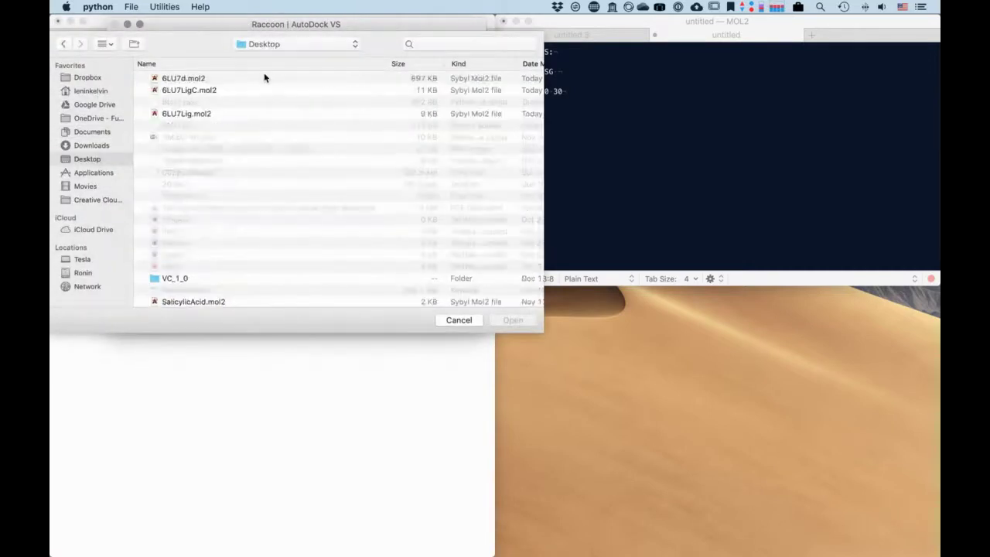
pyautogui.click(246, 78)
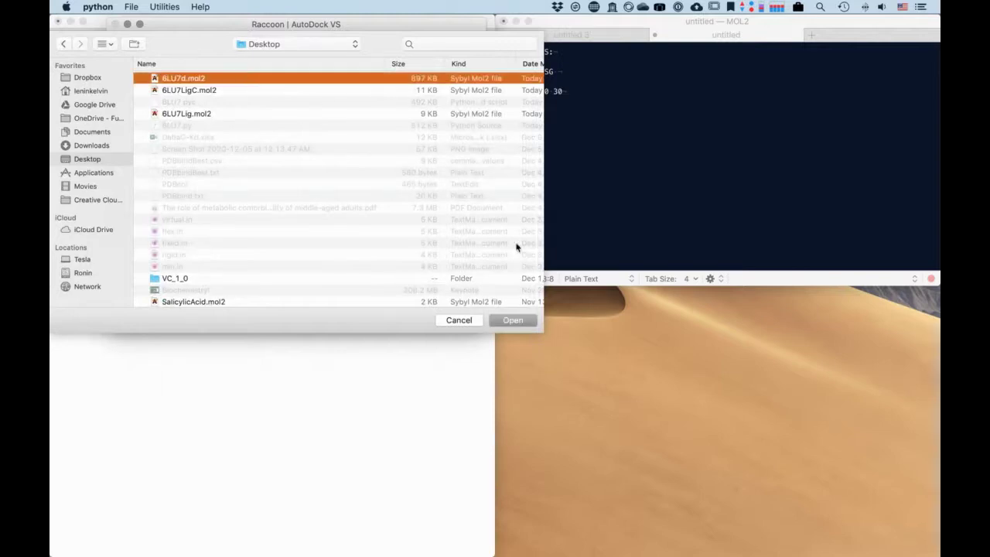
pyautogui.click(203, 92)
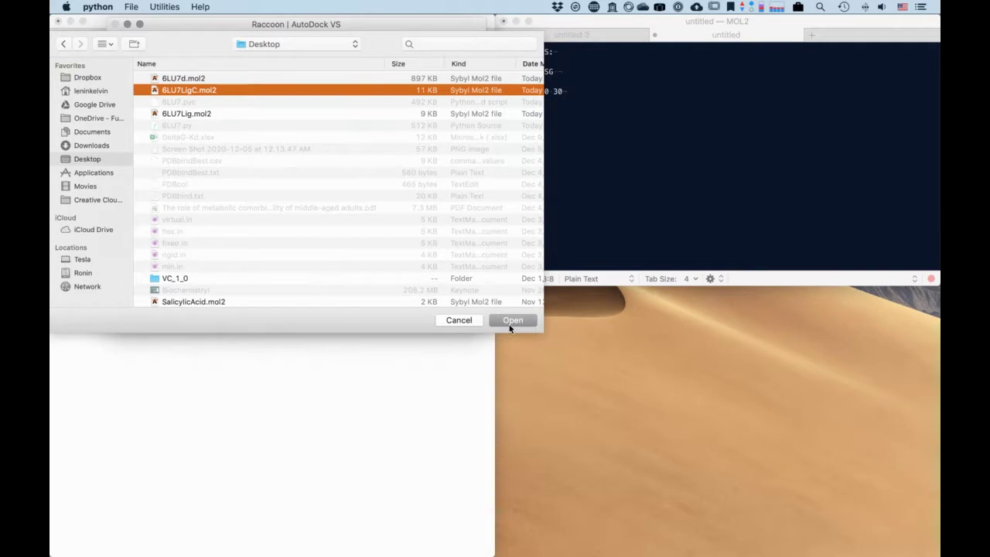
pyautogui.click(467, 319)
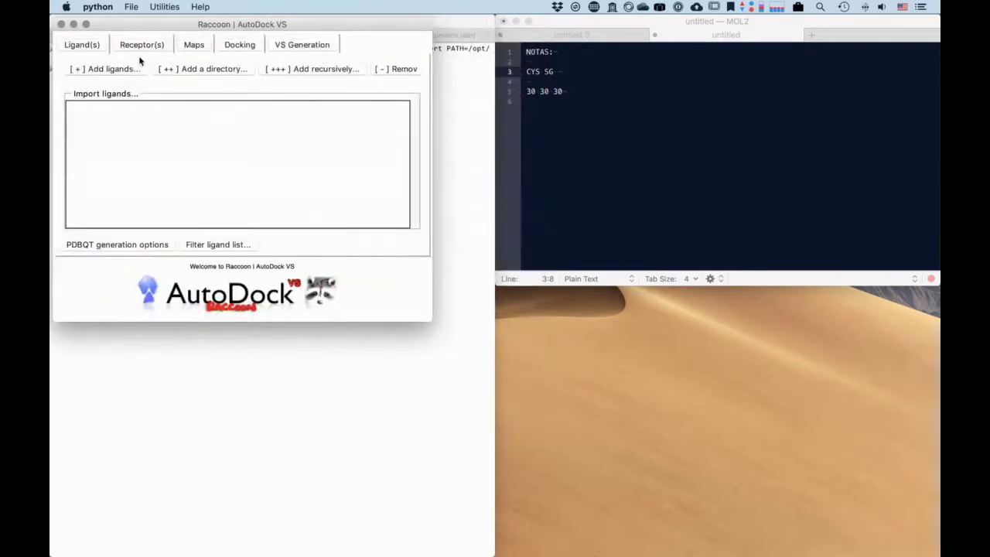
# Try to load the Desktop file 6LU7d.mol2 as the single-target receptor structure, and close Raccoon
pyautogui.click(141, 45)
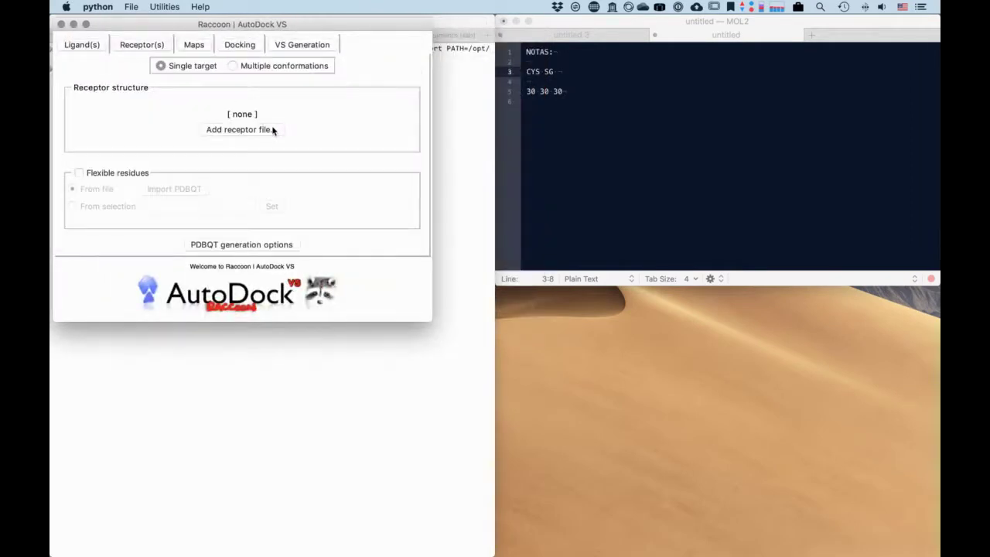
pyautogui.click(266, 130)
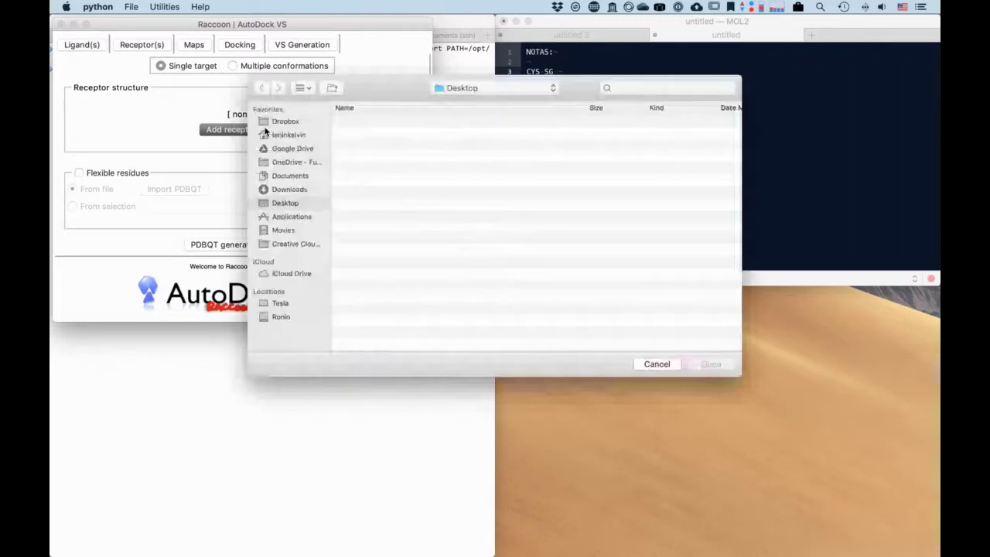
pyautogui.click(387, 122)
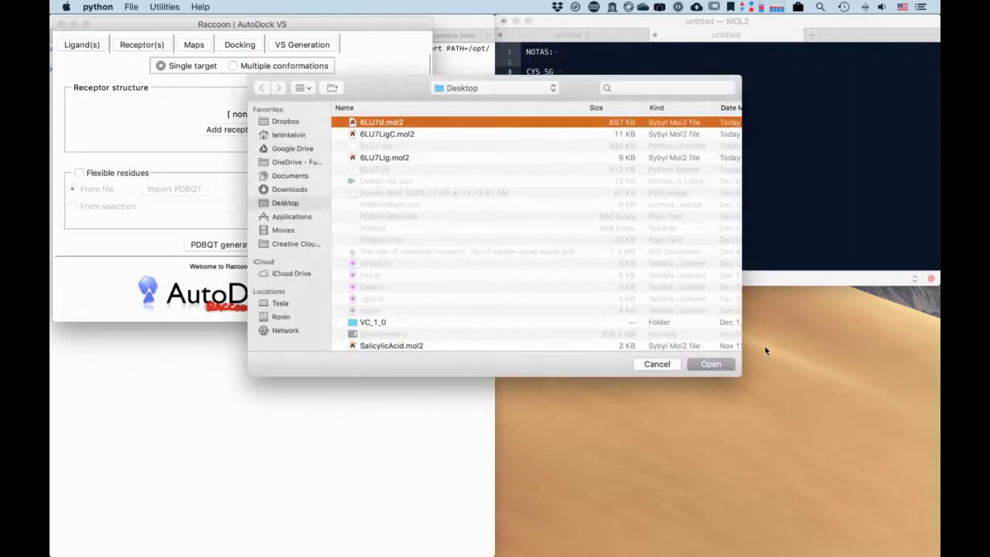
pyautogui.click(709, 364)
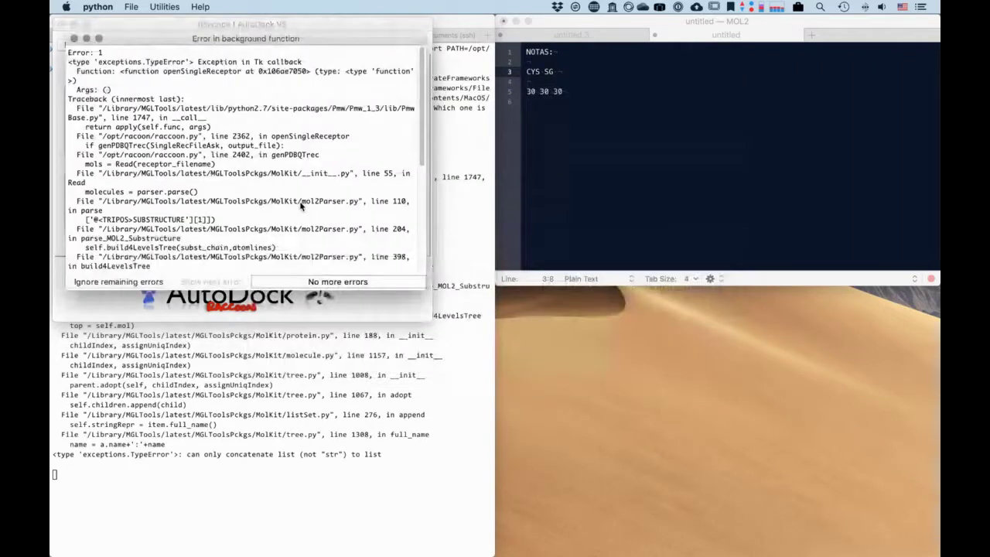
pyautogui.click(74, 38)
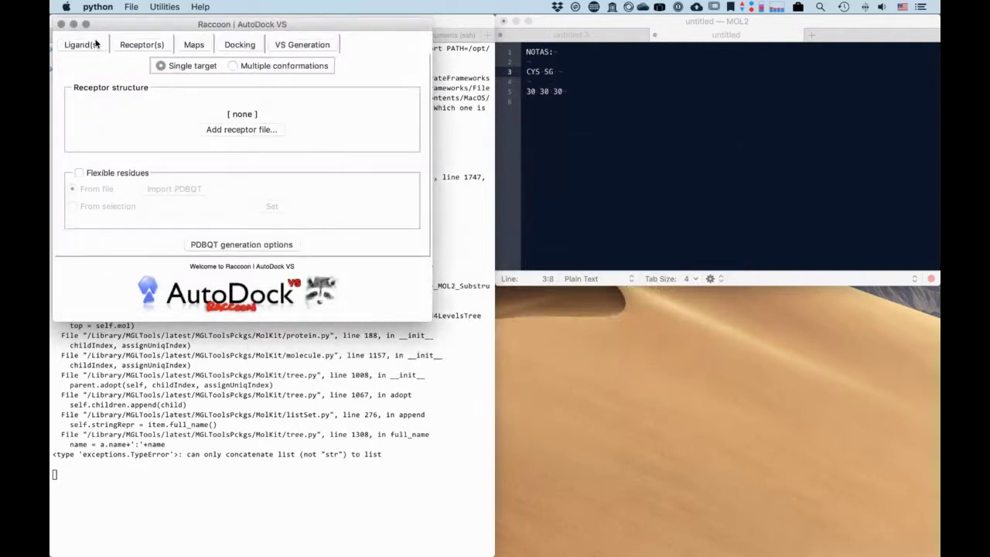
pyautogui.click(237, 131)
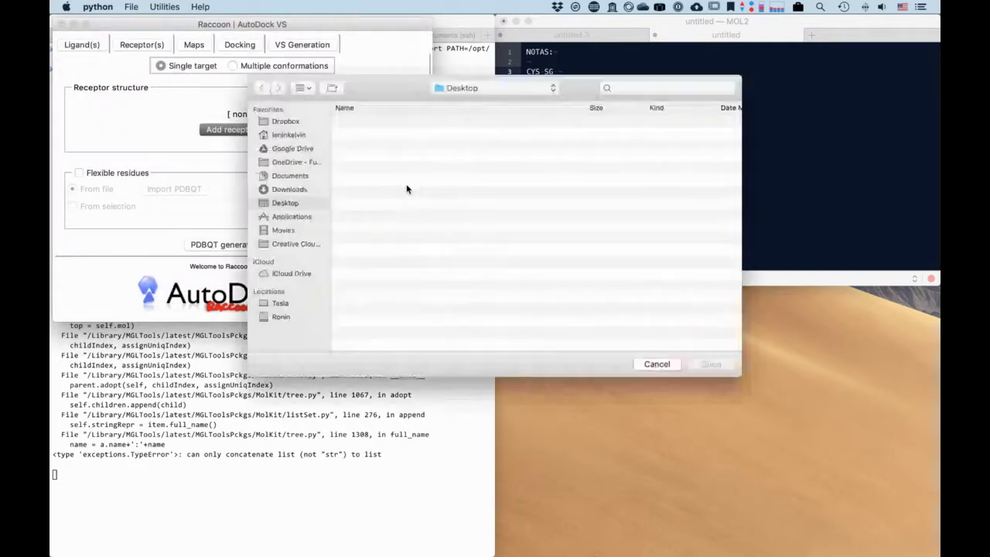
pyautogui.click(659, 364)
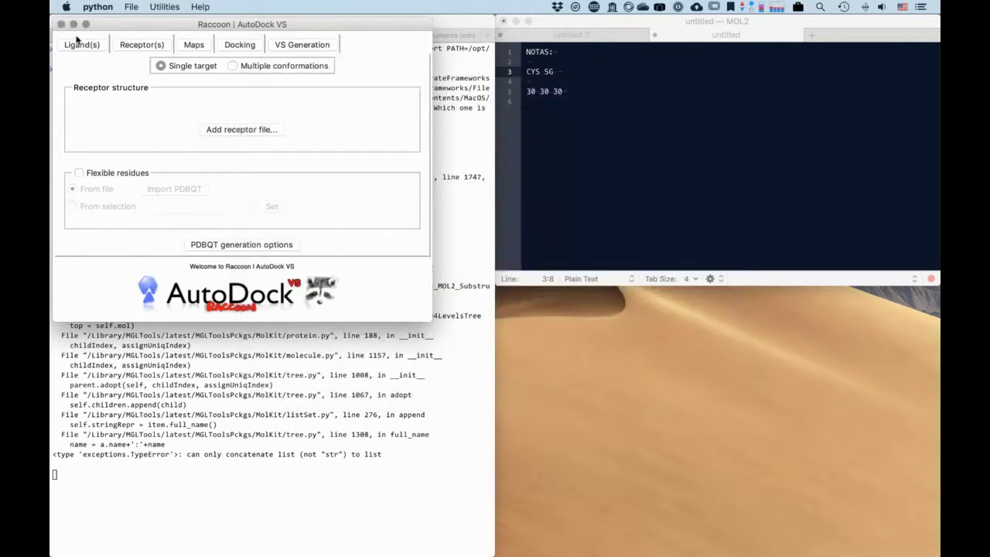
pyautogui.click(61, 24)
# Switch to Finder, open the Desktop file 6LU7d.mol2 in Chimera and bring the Chimera window to the front
pyautogui.click(582, 210)
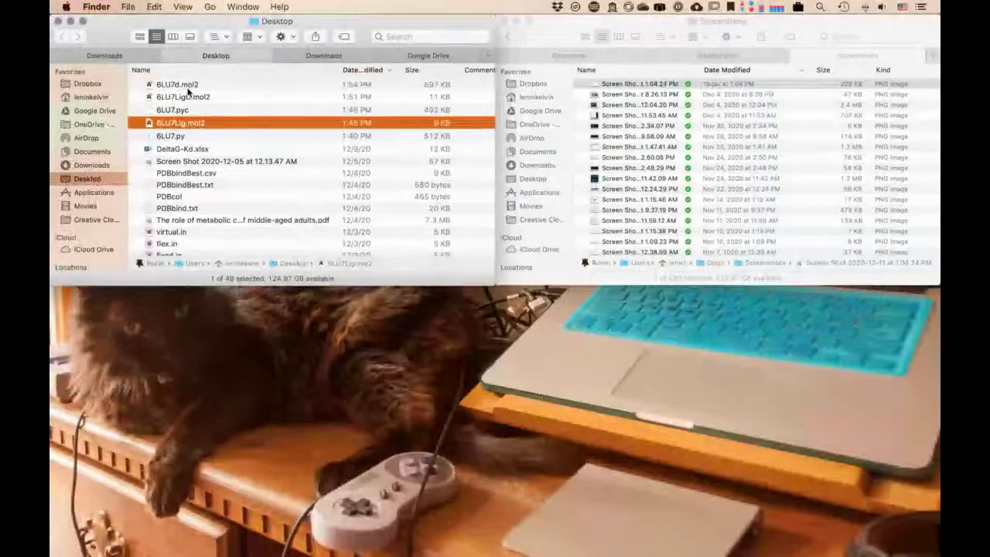
pyautogui.click(185, 85)
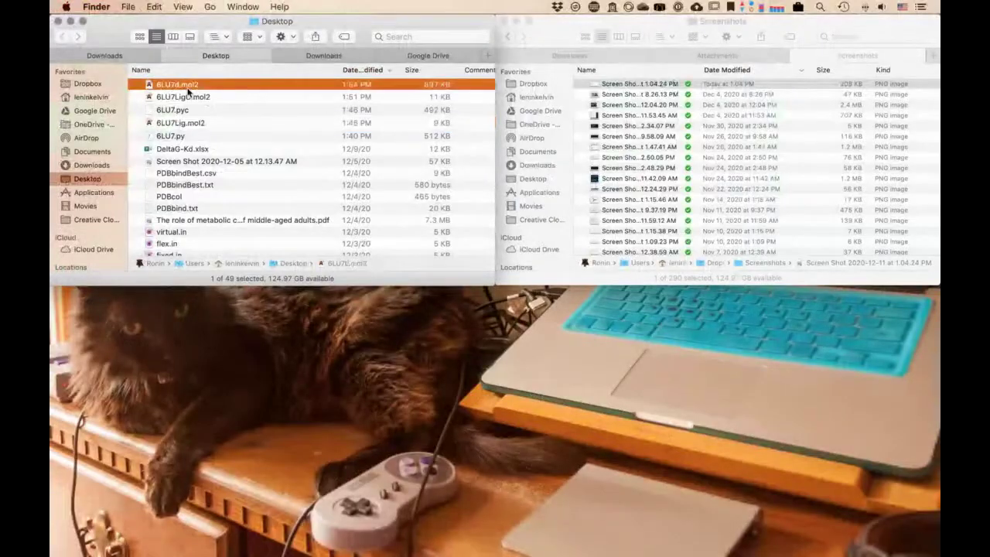
pyautogui.rightClick(185, 87)
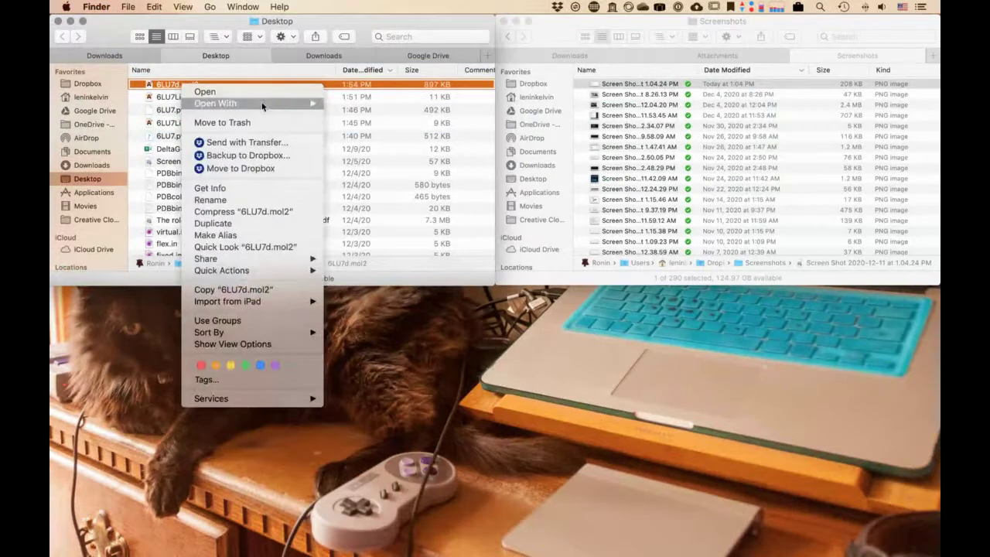
pyautogui.moveTo(257, 104)
pyautogui.click(384, 137)
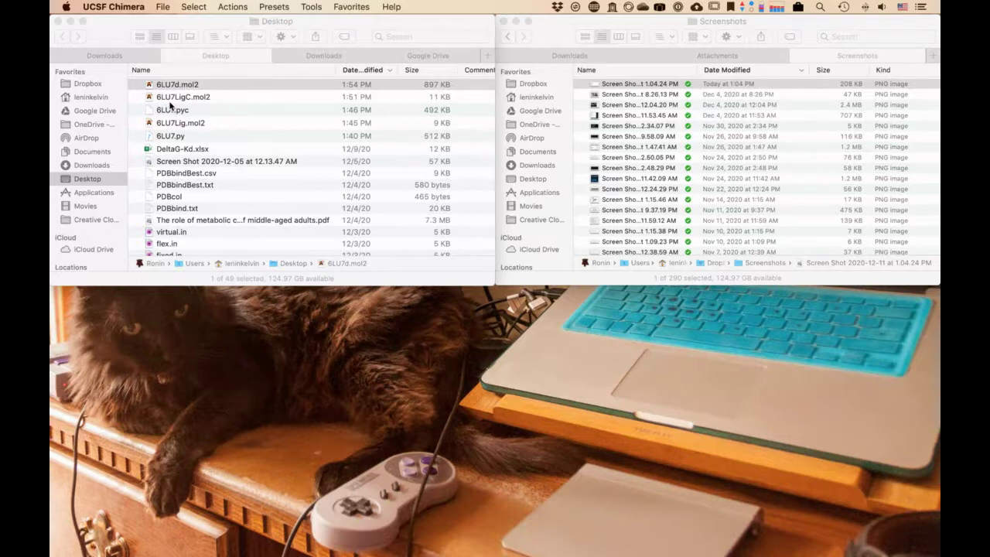
pyautogui.press('super+Tab')
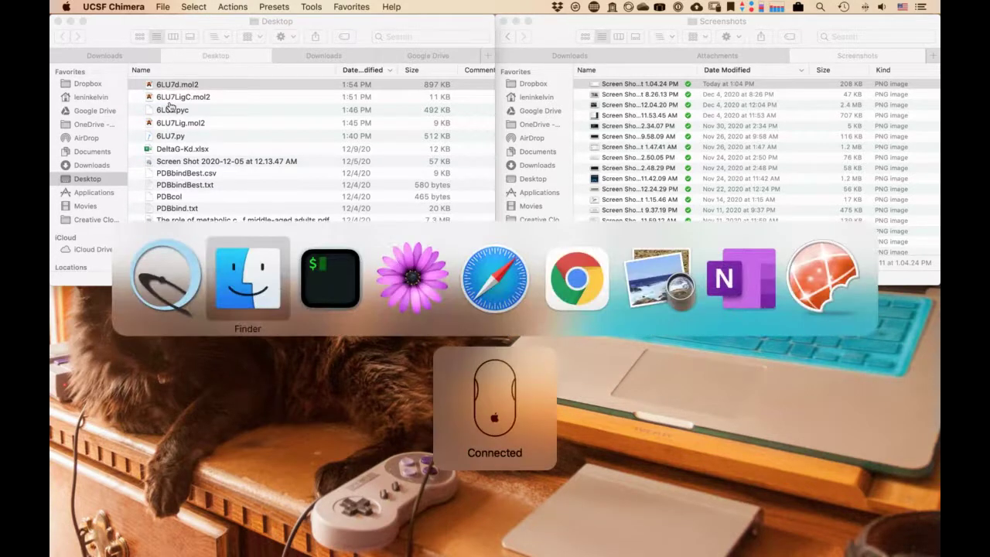
pyautogui.press('super+Tab')
pyautogui.press('super+Tab')
pyautogui.press('super+Tab')
pyautogui.press('super+Tab')
pyautogui.press('super+Tab')
pyautogui.press('super+Tab')
pyautogui.press('super+Tab')
pyautogui.press('super+Tab')
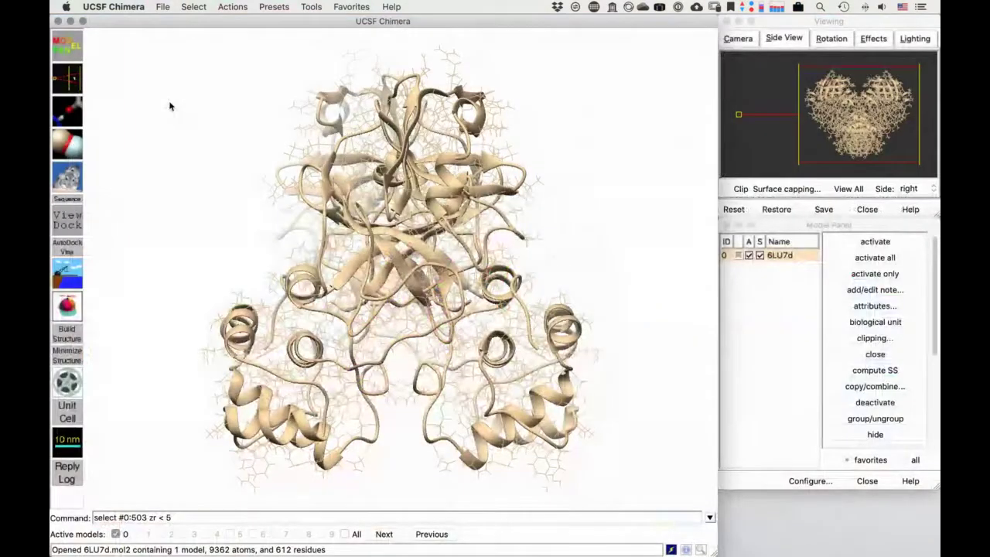
# Select all hydrogen atoms of the 6LU7d model by element and delete them
pyautogui.moveTo(310, 230); pyautogui.dragTo(209, 147)
pyautogui.click(193, 7)
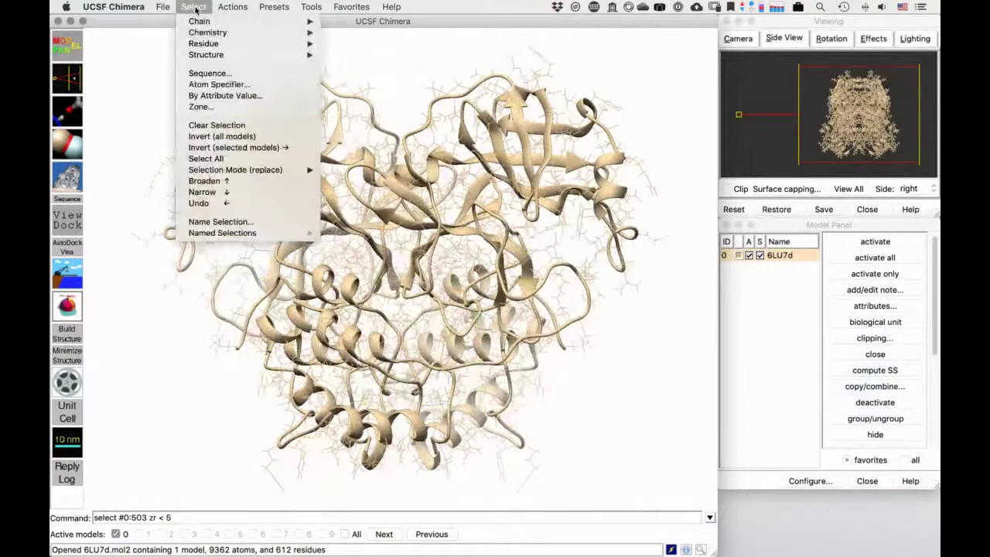
pyautogui.moveTo(324, 21)
pyautogui.moveTo(363, 32)
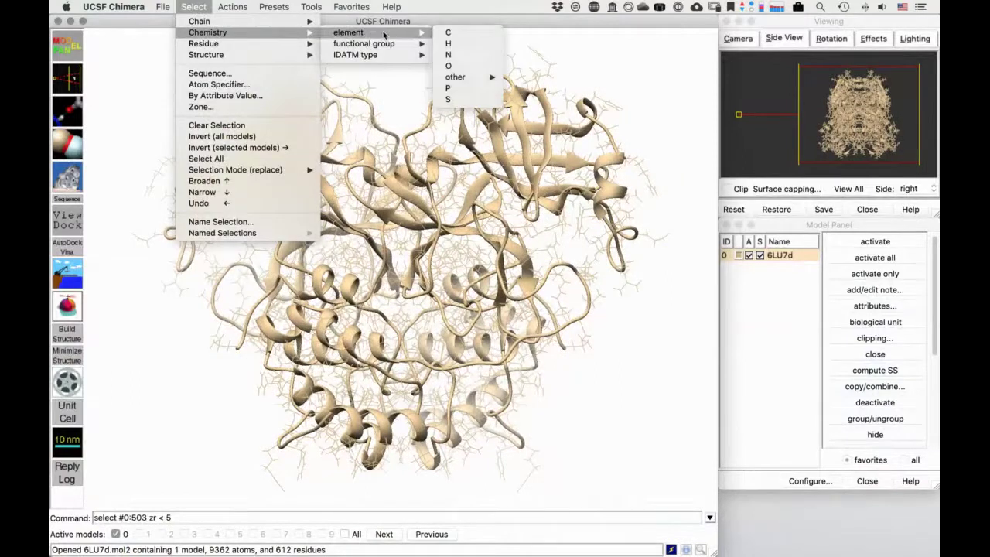
pyautogui.click(448, 44)
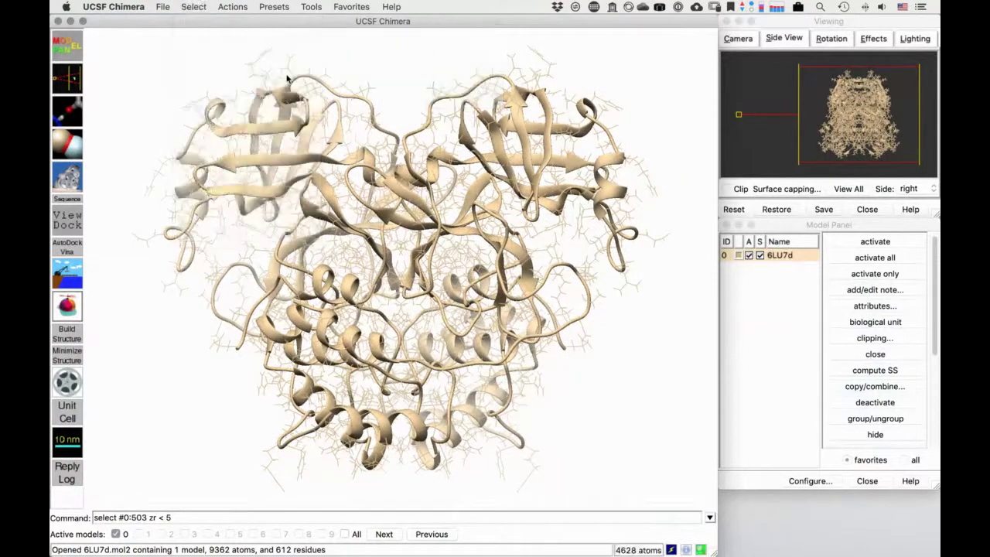
pyautogui.click(240, 11)
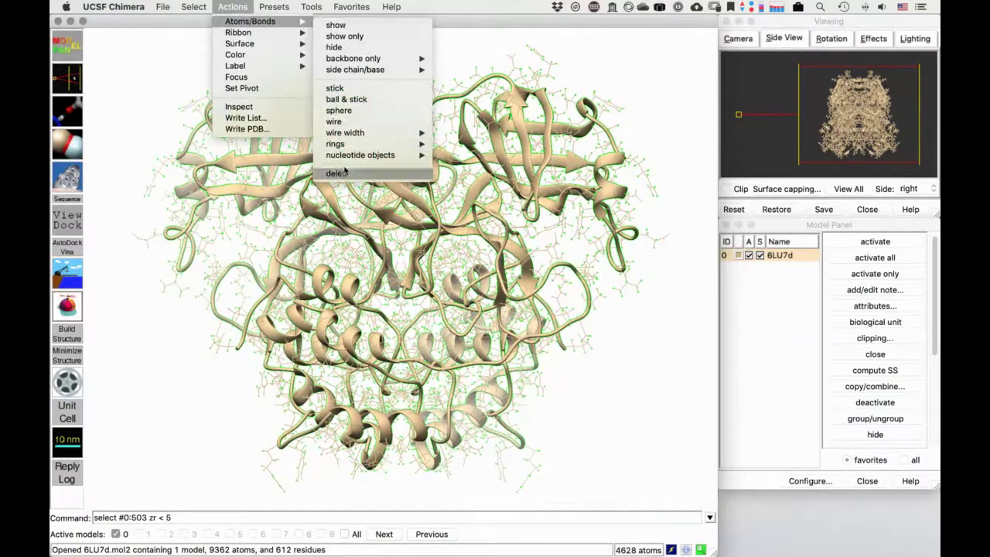
pyautogui.click(218, 78)
# Save the 6LU7d model to the Desktop as a PDB file named 6LU7d and close the save dialog
pyautogui.click(163, 6)
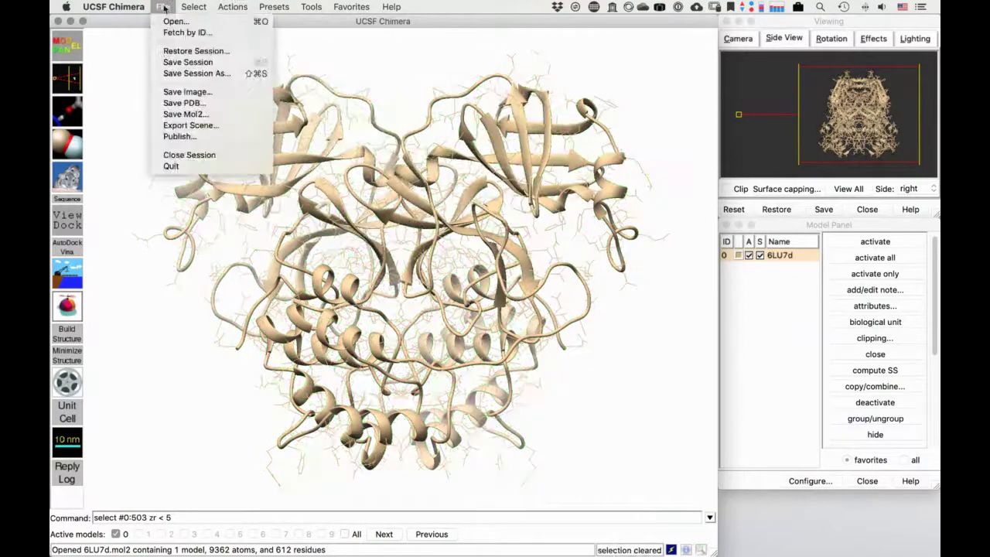
pyautogui.click(167, 105)
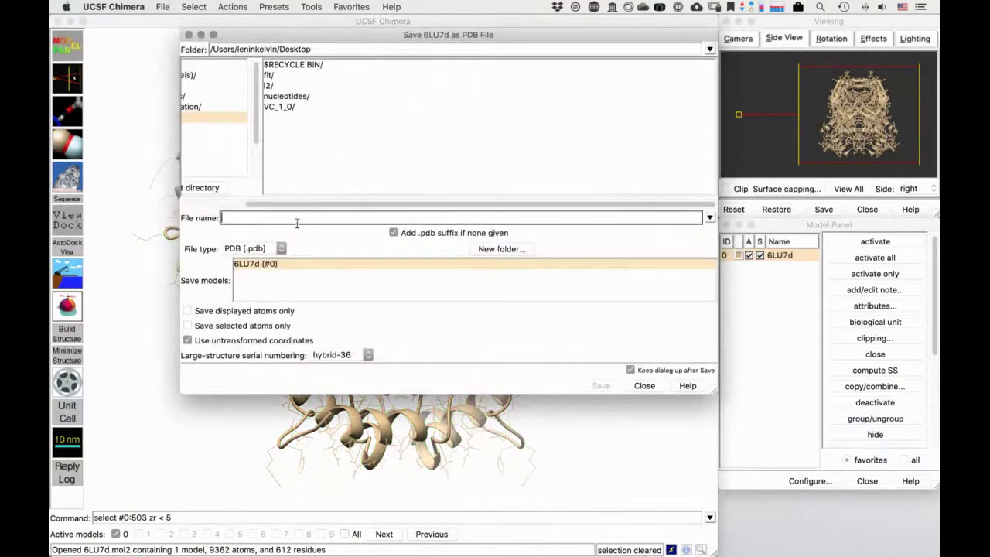
pyautogui.write('6L')
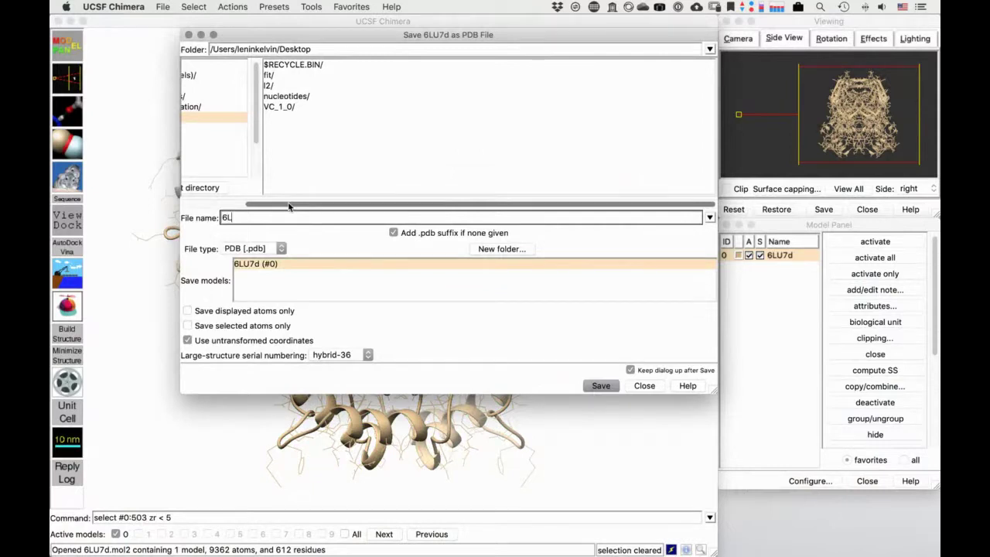
pyautogui.write('U7d')
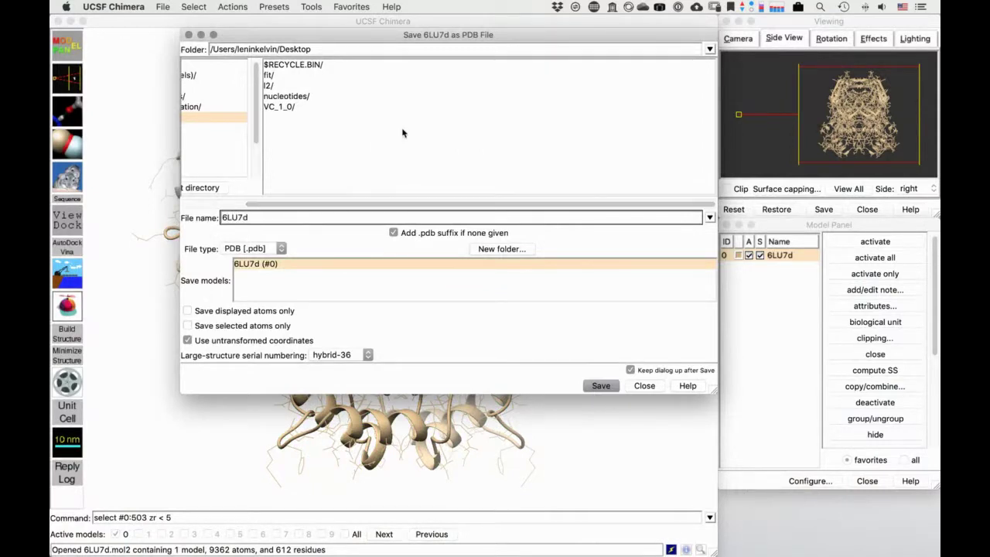
pyautogui.click(601, 386)
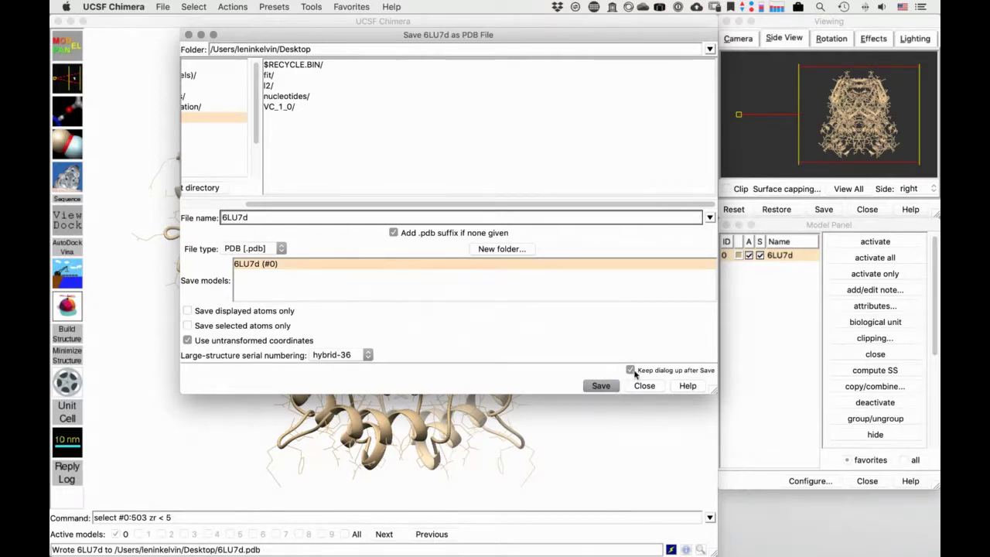
pyautogui.click(630, 370)
pyautogui.click(635, 386)
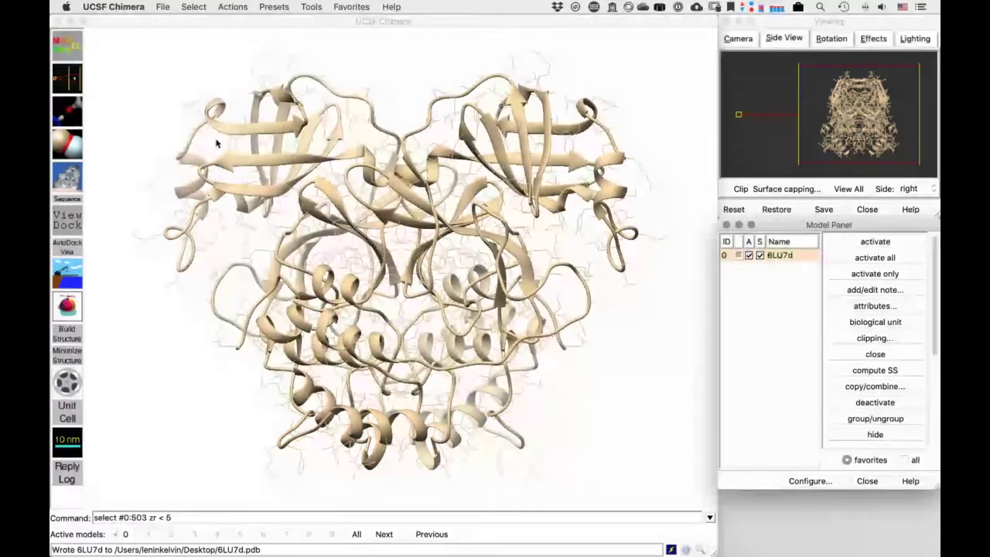
# Switch to Finder and open the Desktop file 6LU7LigC.mol2 in Avogadro
pyautogui.press('super+Tab')
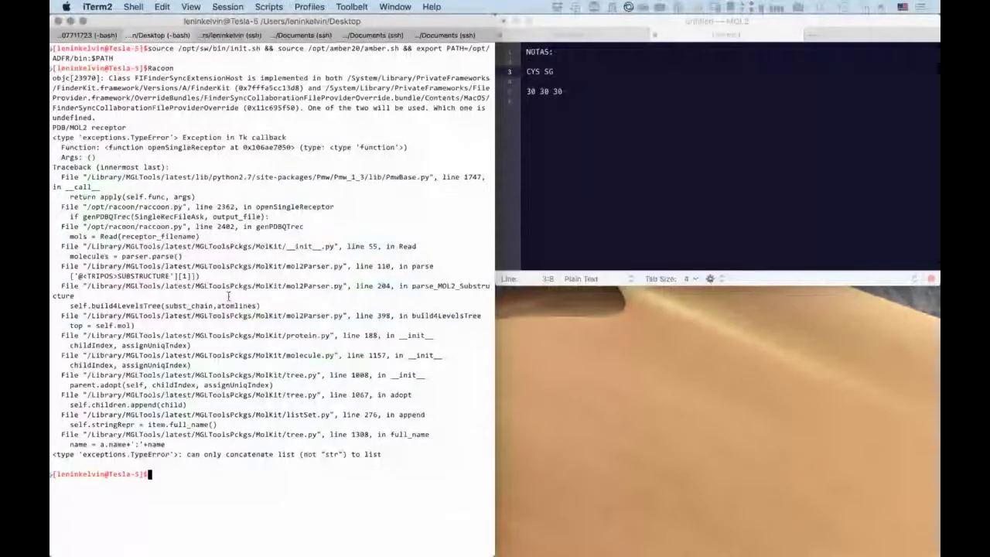
pyautogui.press('super+Tab')
pyautogui.press('Escape')
pyautogui.press('super+Tab')
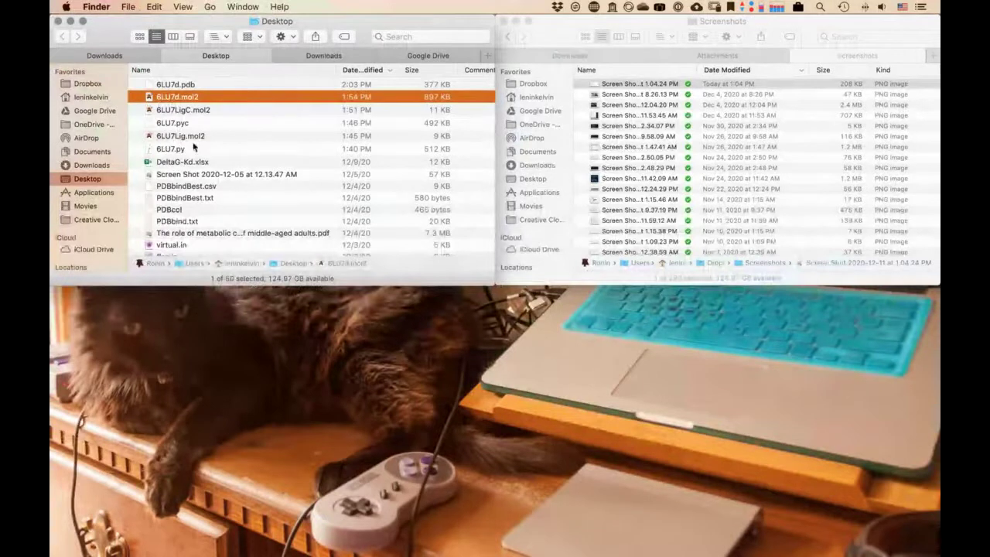
pyautogui.click(228, 112)
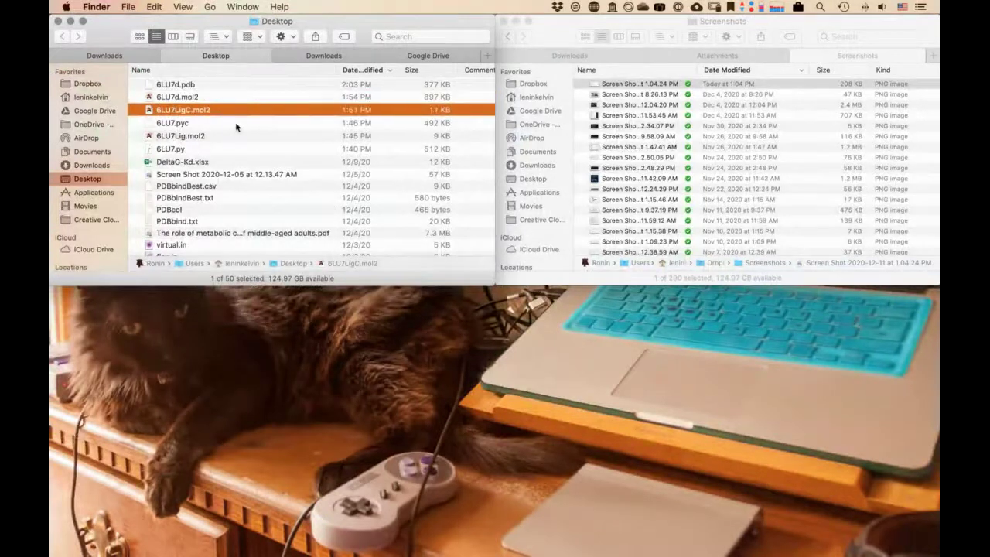
pyautogui.rightClick(230, 114)
pyautogui.moveTo(294, 127)
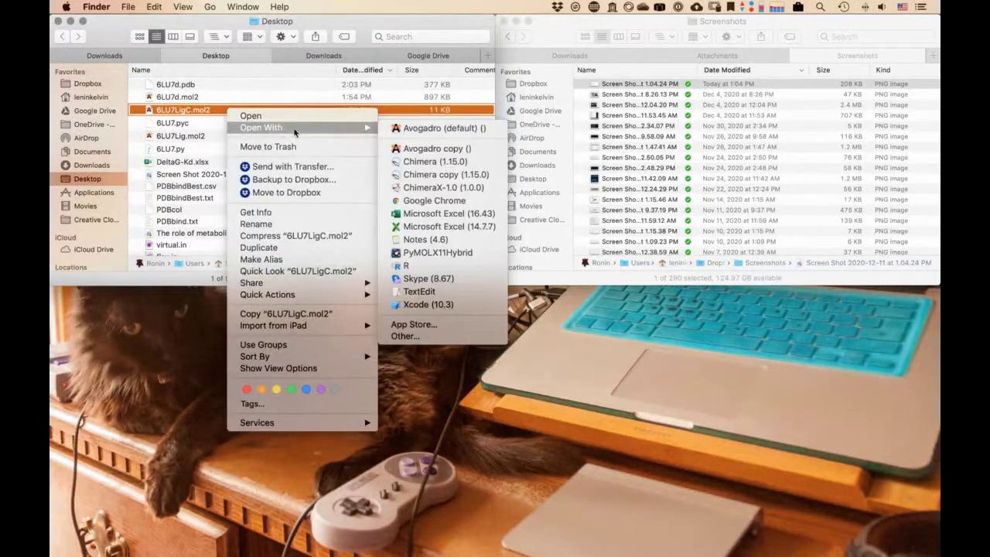
pyautogui.click(410, 129)
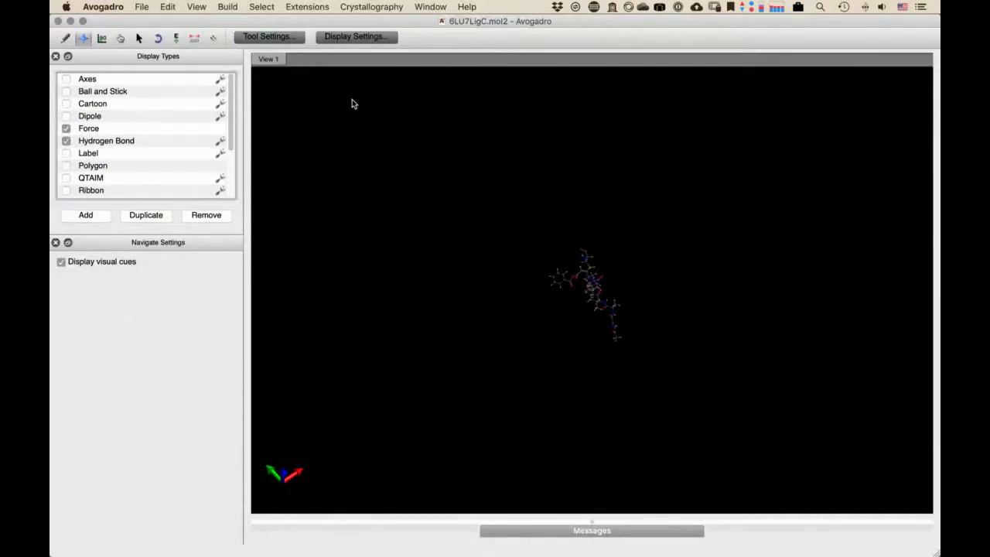
# Centre the view on the ligand and set the background colour to White
pyautogui.click(226, 7)
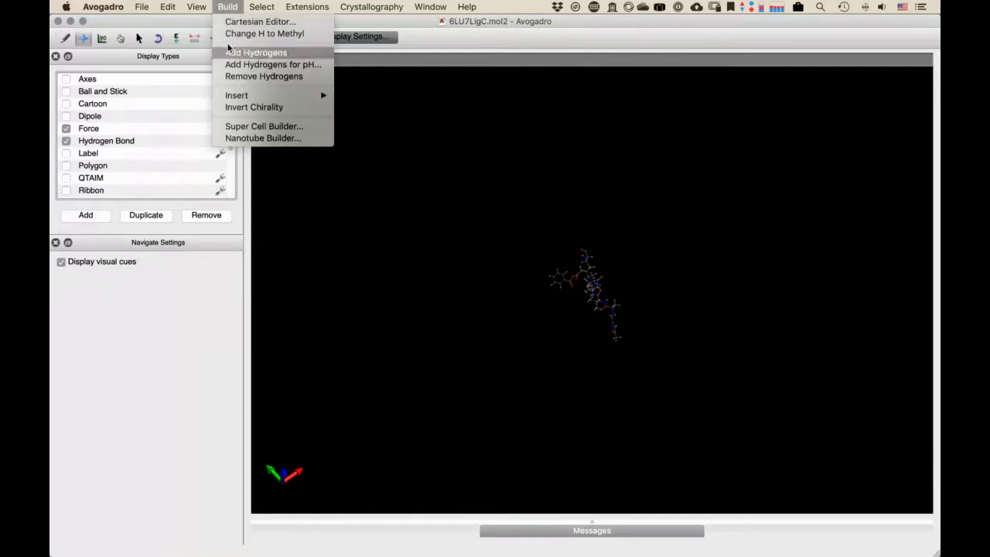
pyautogui.click(197, 7)
pyautogui.click(210, 99)
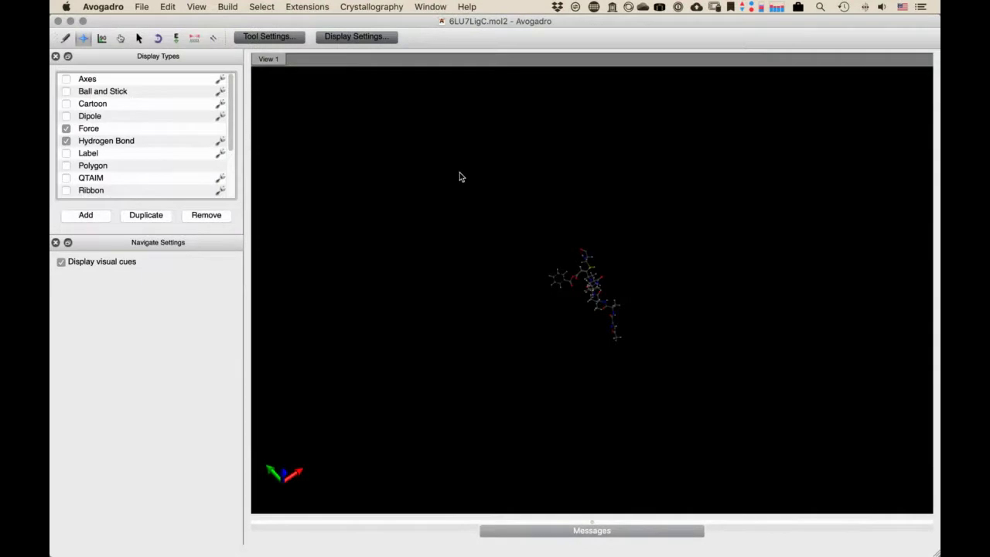
pyautogui.click(197, 8)
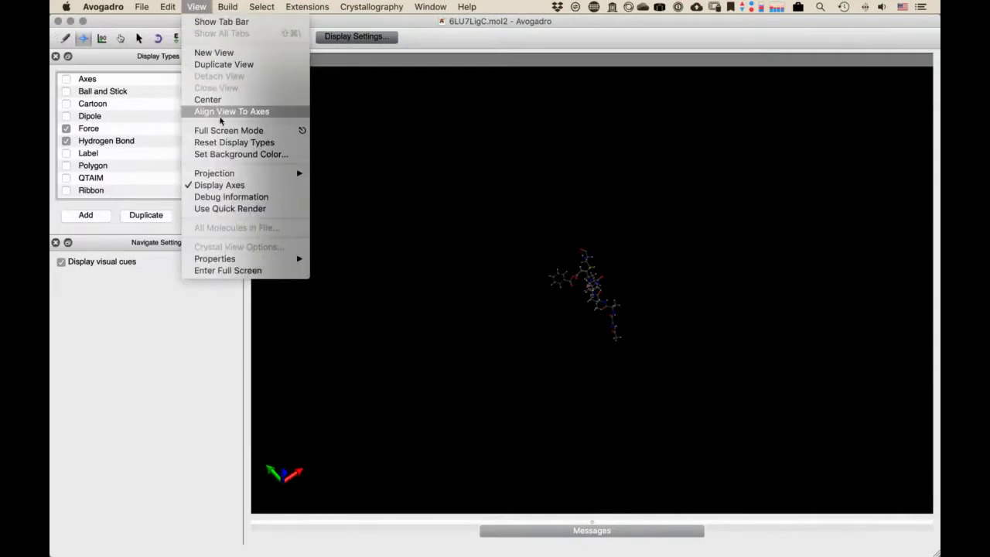
pyautogui.click(221, 157)
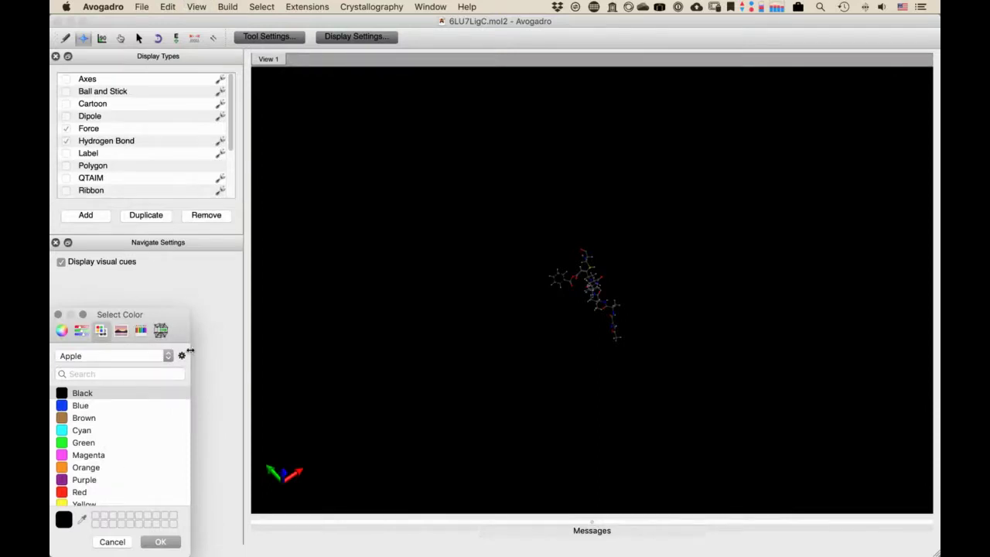
pyautogui.scroll(-2, 103, 456)
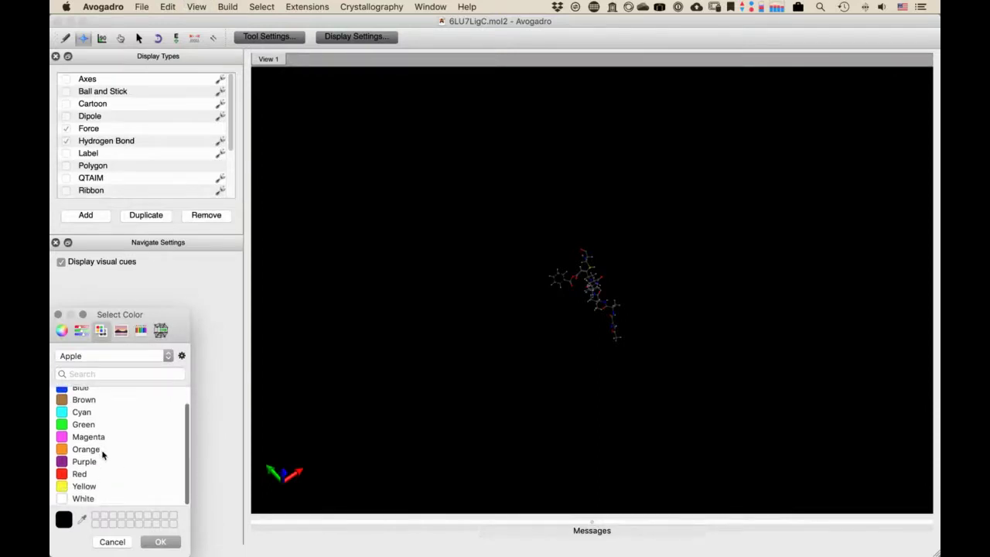
pyautogui.click(96, 500)
pyautogui.click(160, 541)
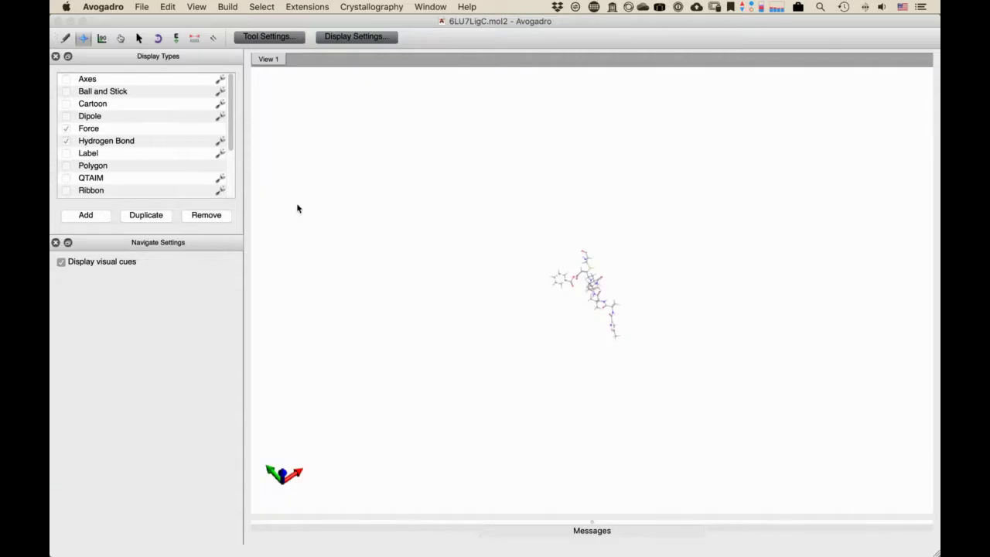
# Examine the ligand's structure and bonds from several angles and distances
pyautogui.scroll(10, 297, 208)
pyautogui.scroll(-8, 297, 207)
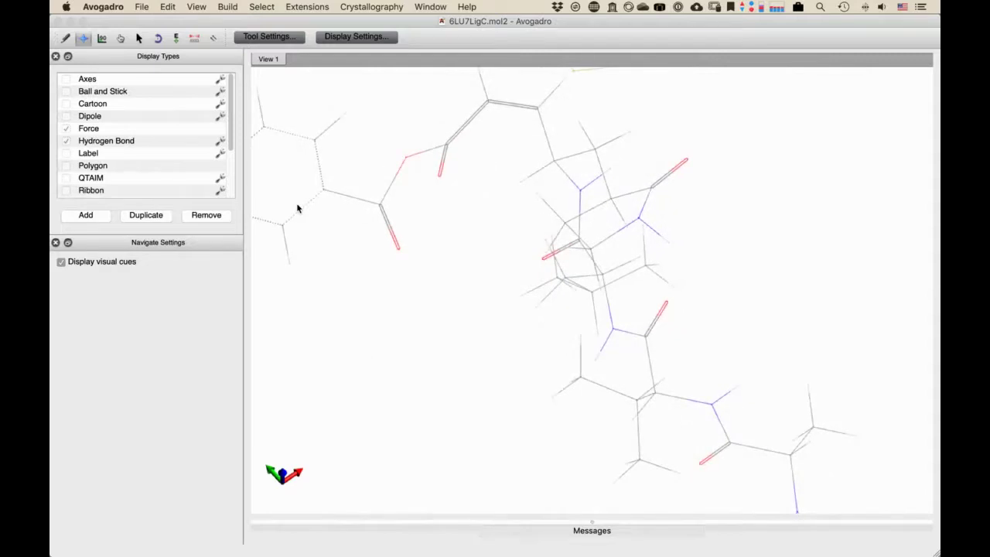
pyautogui.scroll(-5, 296, 208)
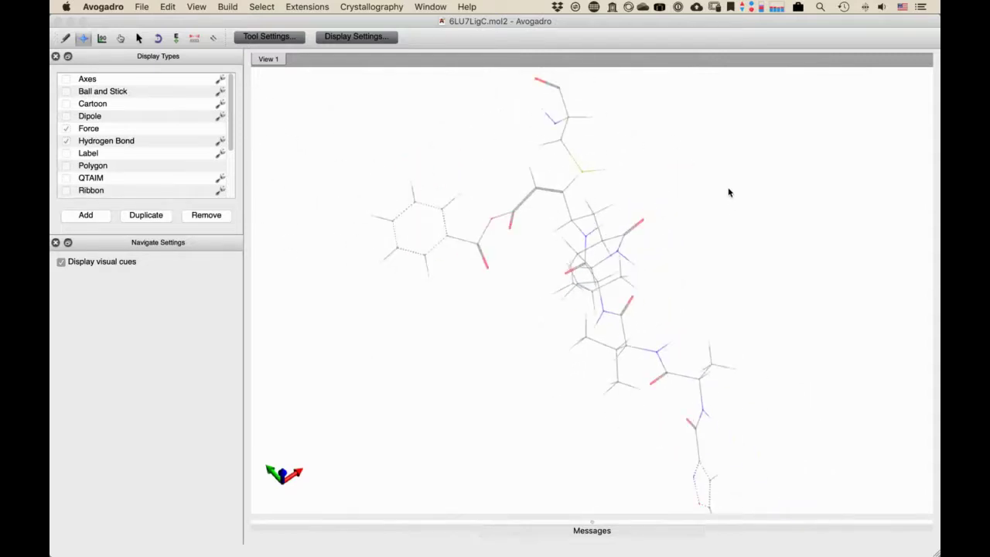
pyautogui.moveTo(729, 192); pyautogui.dragTo(634, 317)
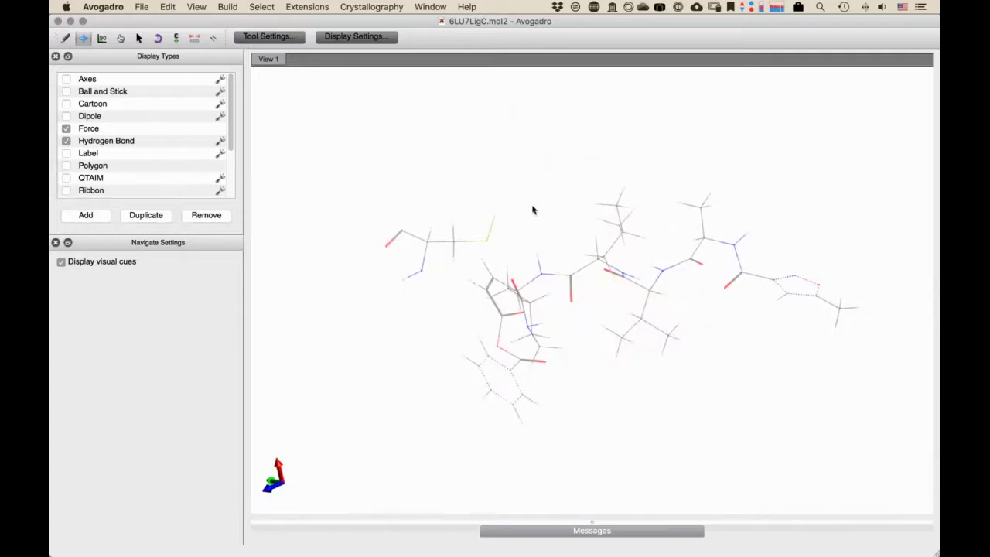
pyautogui.moveTo(550, 174); pyautogui.dragTo(599, 179)
pyautogui.moveTo(624, 126); pyautogui.dragTo(596, 162)
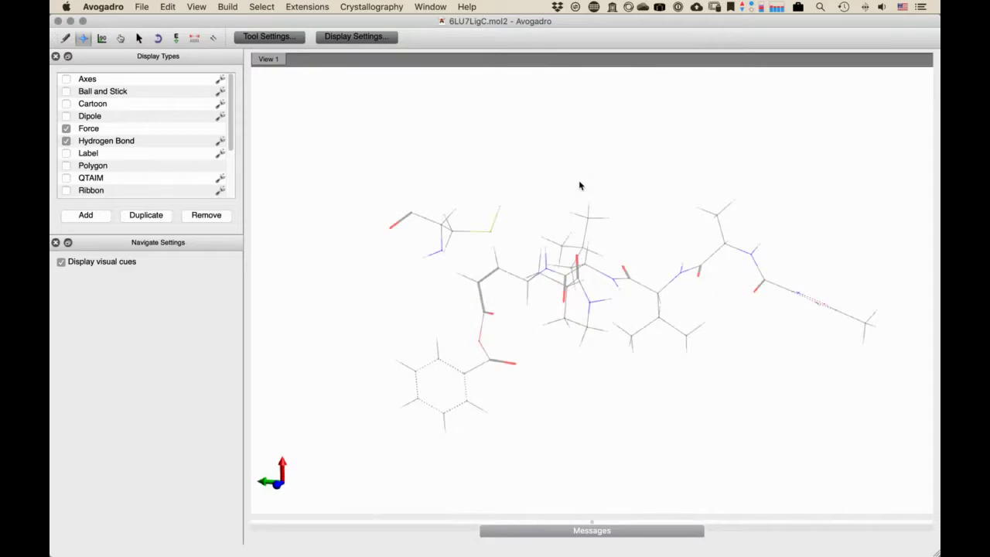
pyautogui.scroll(10, 413, 164)
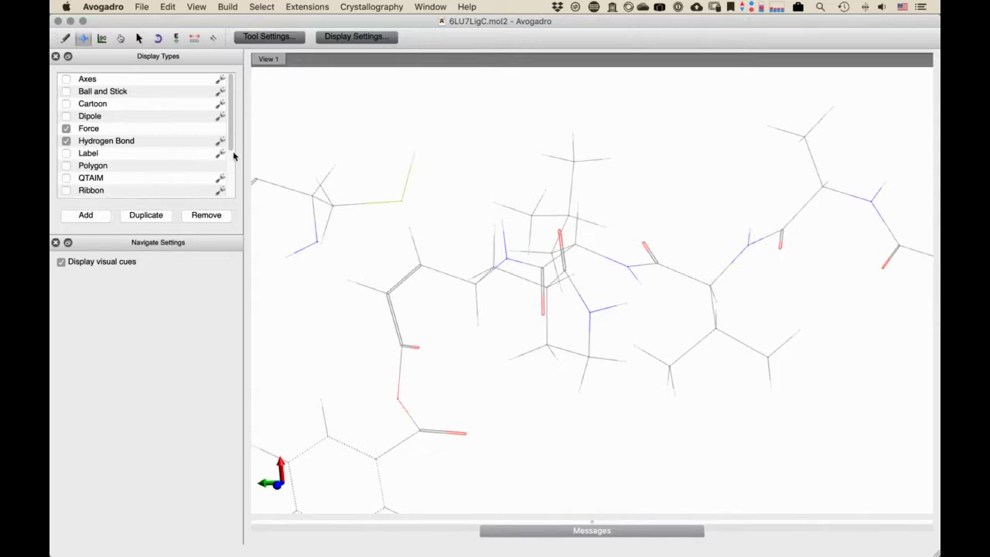
# Replace the ligand's Wireframe display with Stick, trying Van der Waals Spheres in between
pyautogui.scroll(-3, 230, 151)
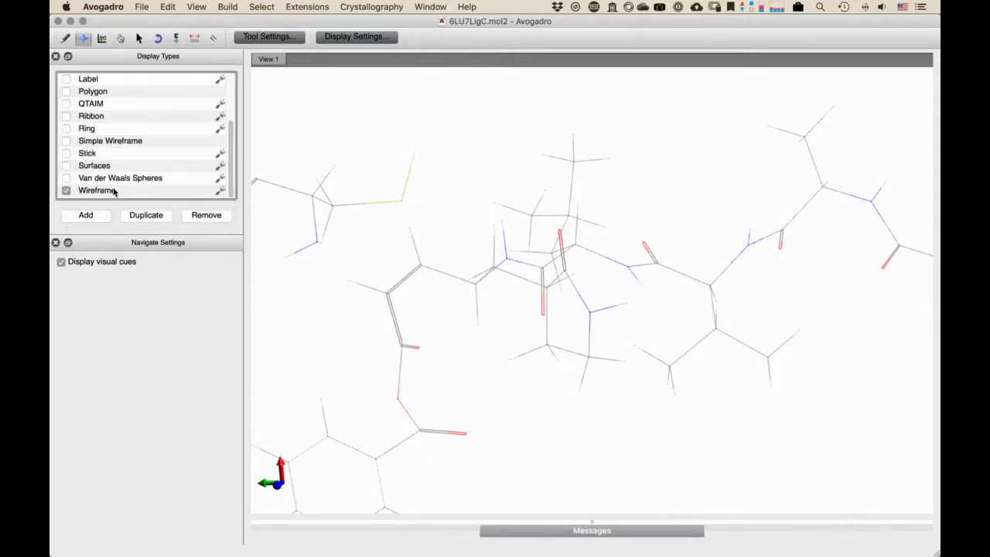
pyautogui.click(67, 190)
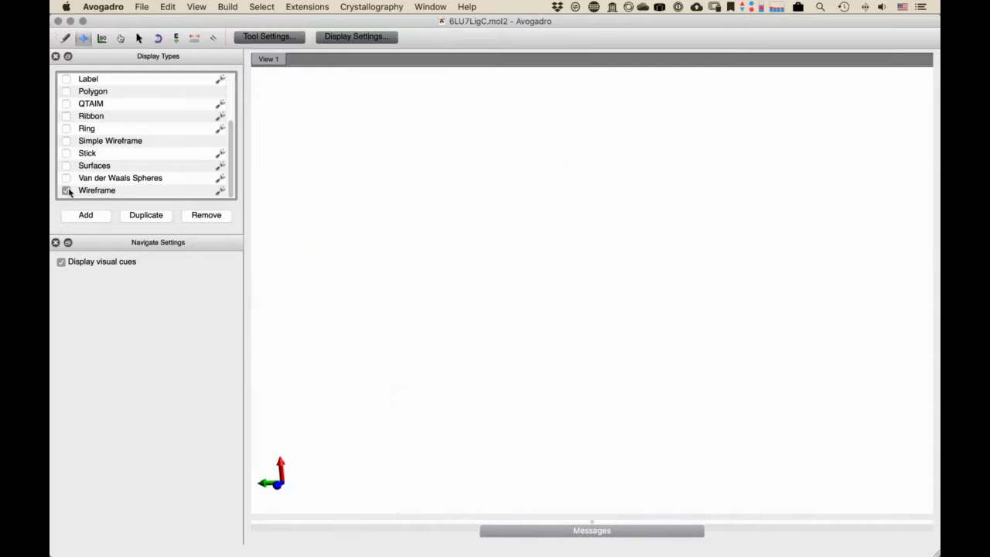
pyautogui.click(67, 178)
pyautogui.click(68, 177)
pyautogui.click(66, 153)
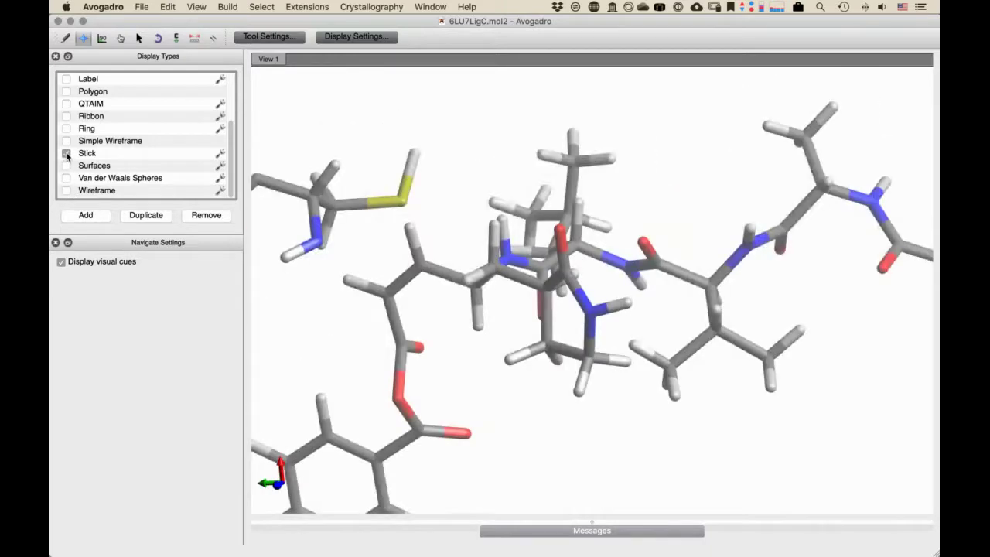
pyautogui.moveTo(463, 193); pyautogui.dragTo(391, 282)
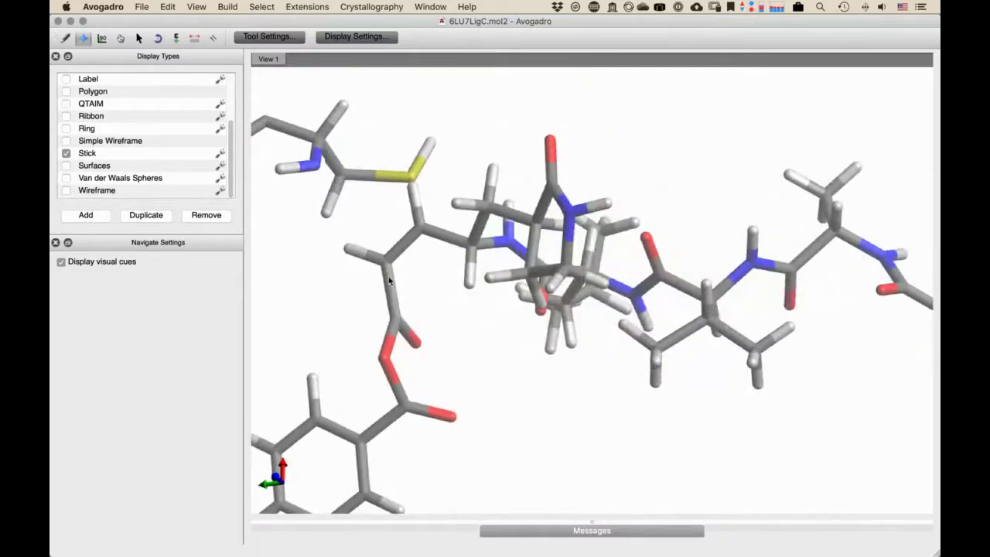
# Turn off the Stick display and try Simple Wireframe for the ligand
pyautogui.click(67, 190)
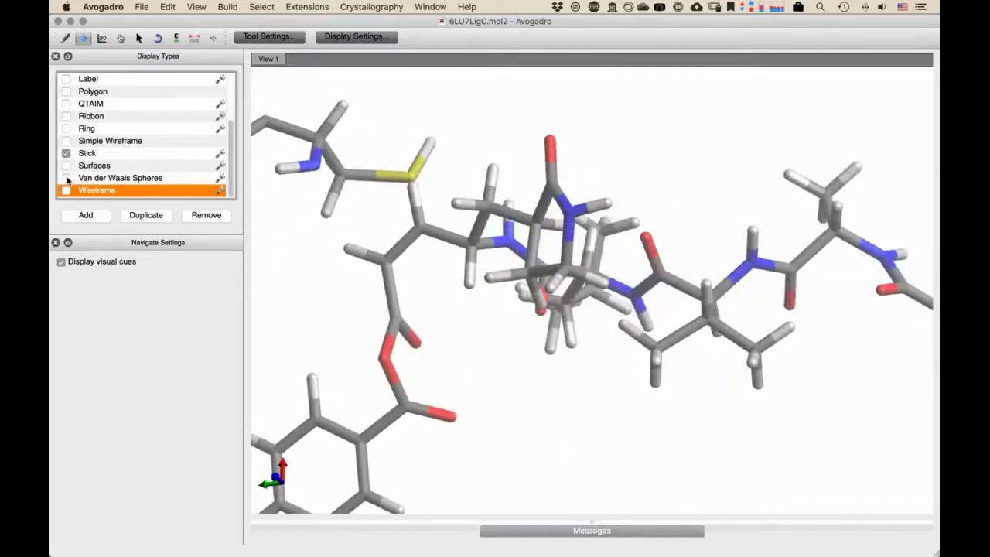
pyautogui.click(67, 154)
pyautogui.click(66, 153)
pyautogui.click(65, 190)
pyautogui.click(65, 154)
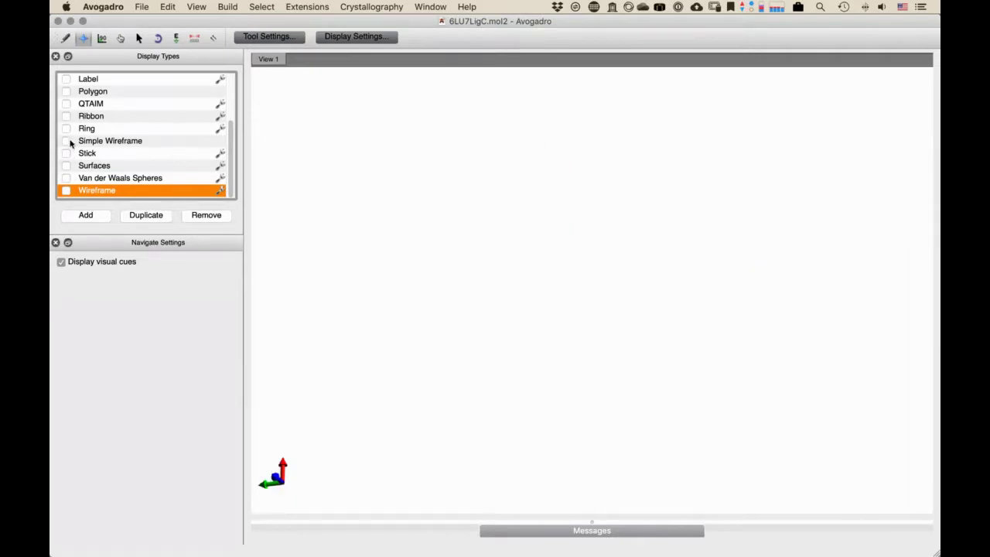
pyautogui.click(68, 140)
pyautogui.click(67, 142)
# Check the object and colour settings of the Stick display type and close them
pyautogui.click(85, 153)
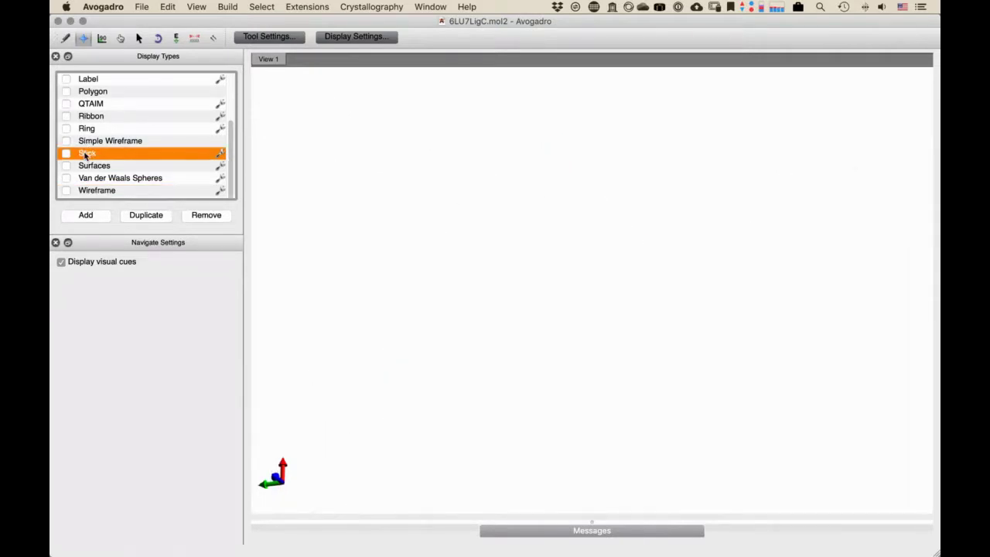
pyautogui.click(221, 154)
pyautogui.click(496, 198)
pyautogui.click(537, 198)
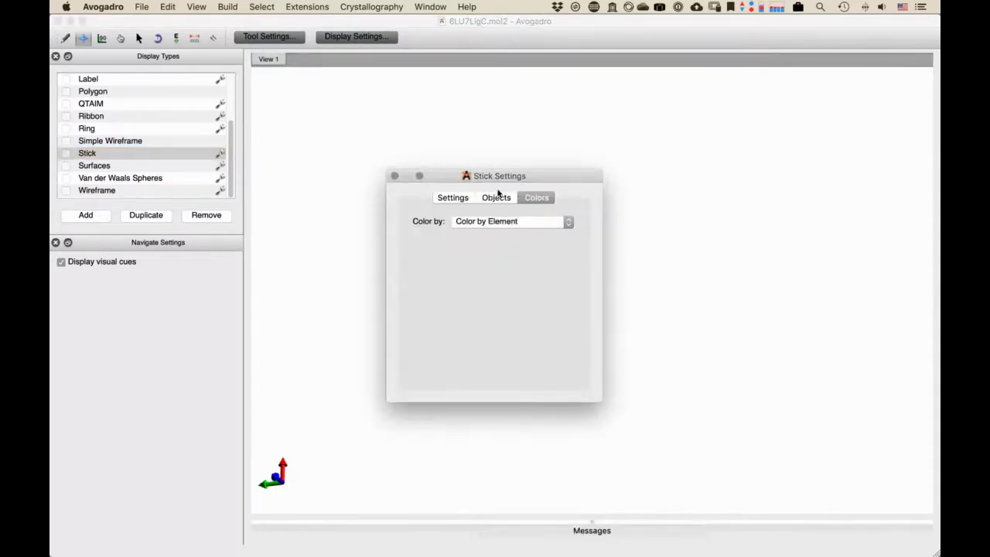
pyautogui.click(395, 176)
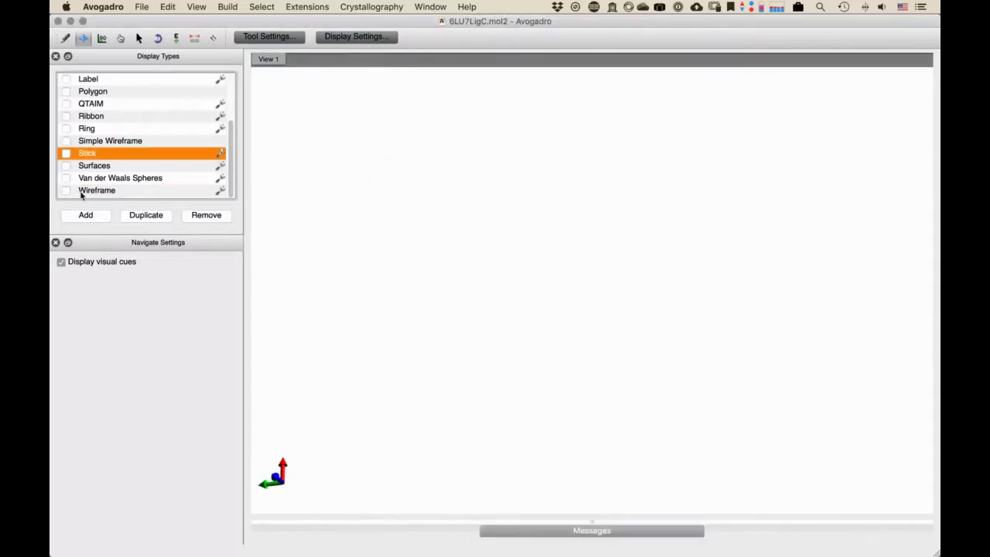
# Turn on the Wireframe display for the ligand and review its object and colour settings
pyautogui.click(66, 141)
pyautogui.click(67, 142)
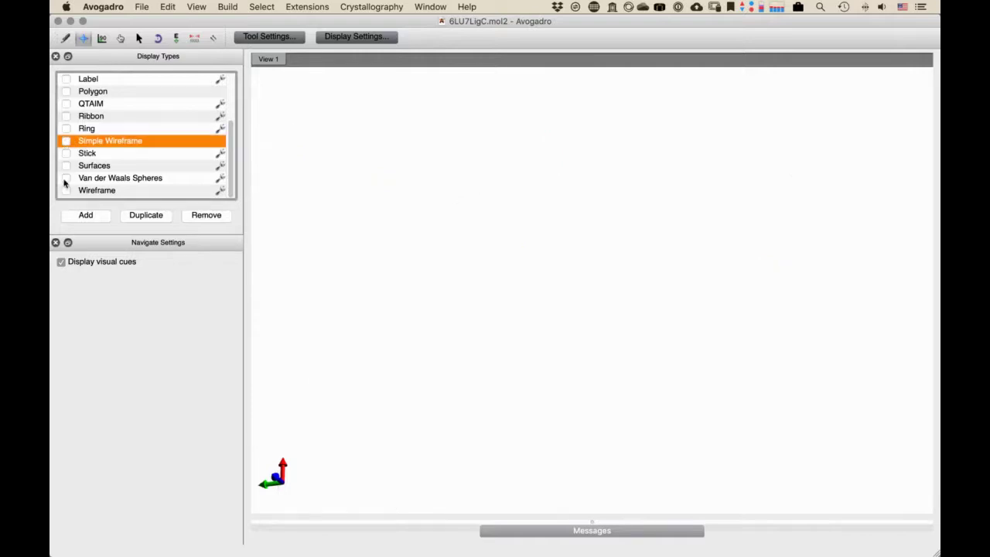
pyautogui.click(66, 190)
pyautogui.click(220, 190)
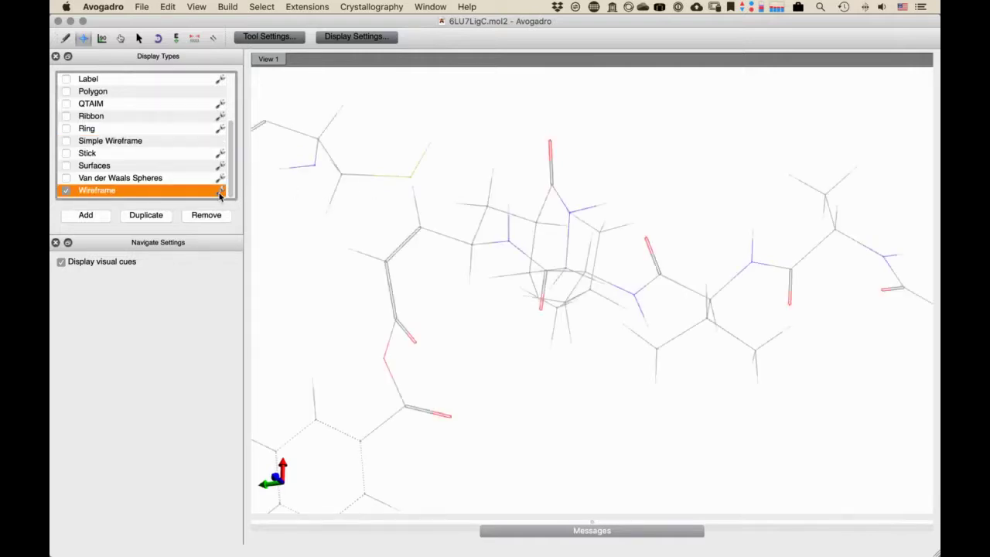
pyautogui.click(506, 199)
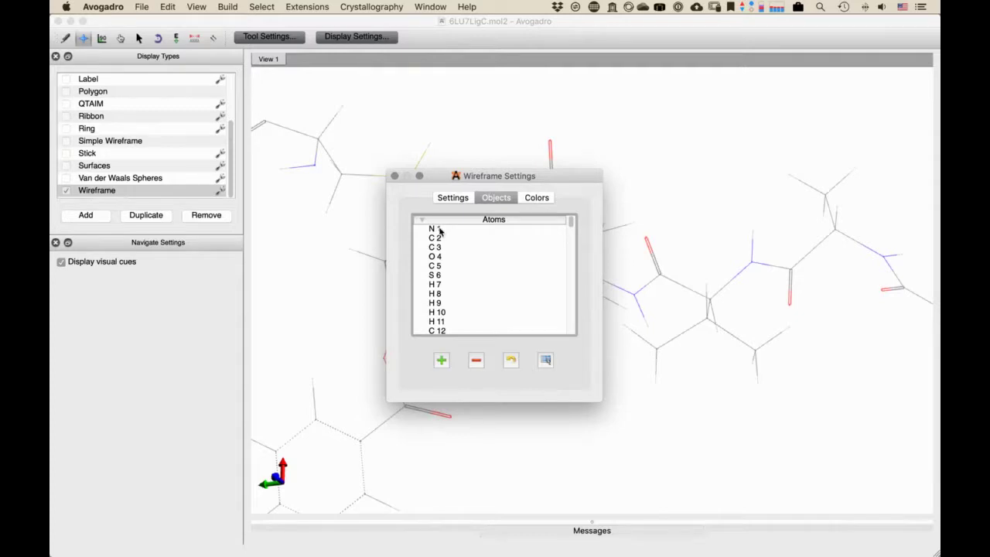
pyautogui.click(534, 198)
pyautogui.click(394, 176)
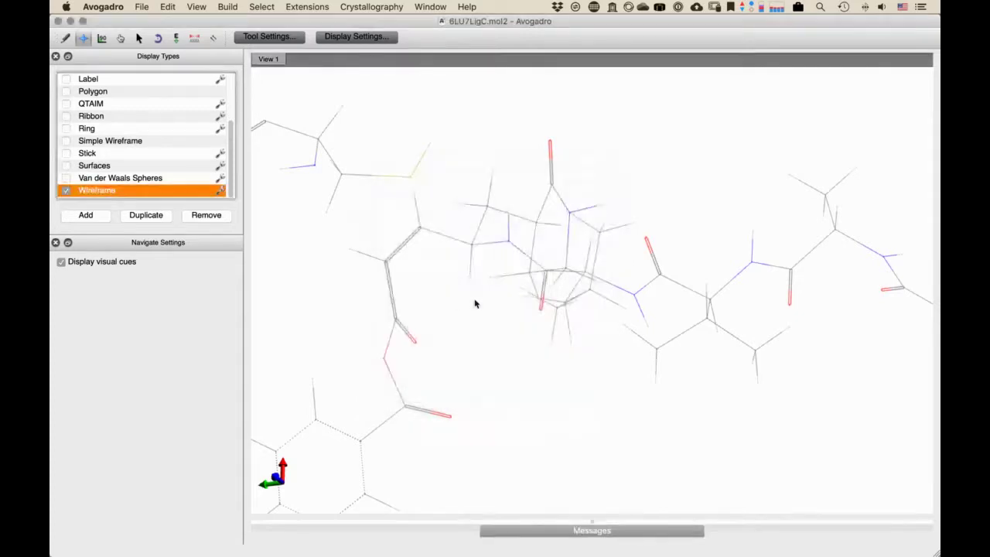
# Try to delete the hydrogen on the sulfur atom of the separate cysteine fragment with the Selection tool
pyautogui.moveTo(475, 303); pyautogui.dragTo(482, 331)
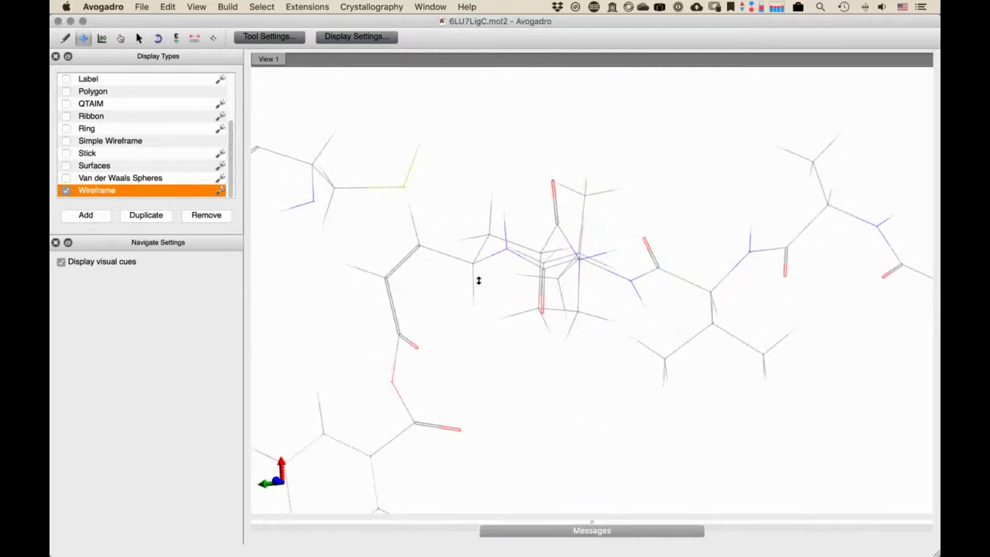
pyautogui.scroll(5, 477, 279)
pyautogui.moveTo(471, 262); pyautogui.dragTo(448, 307, button='middle')
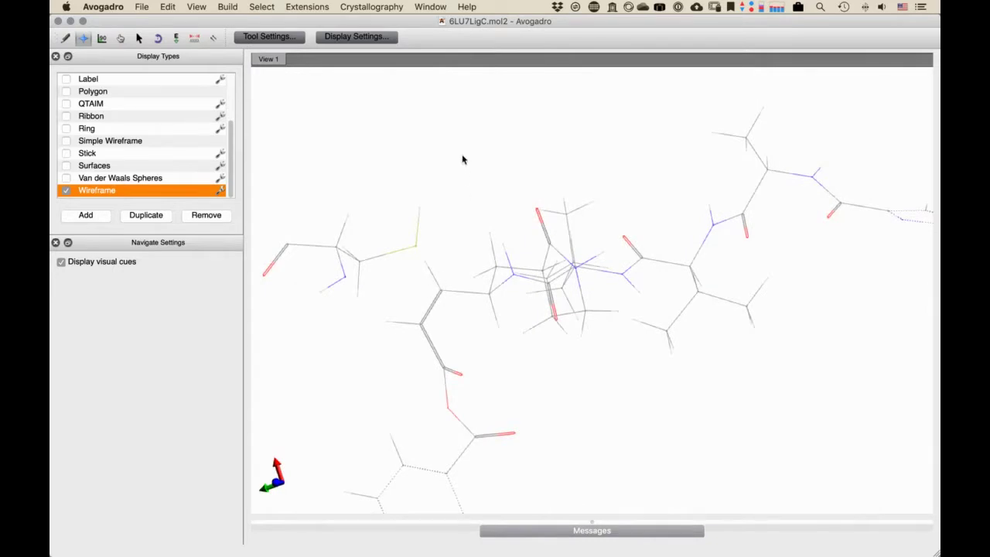
pyautogui.press('F11')
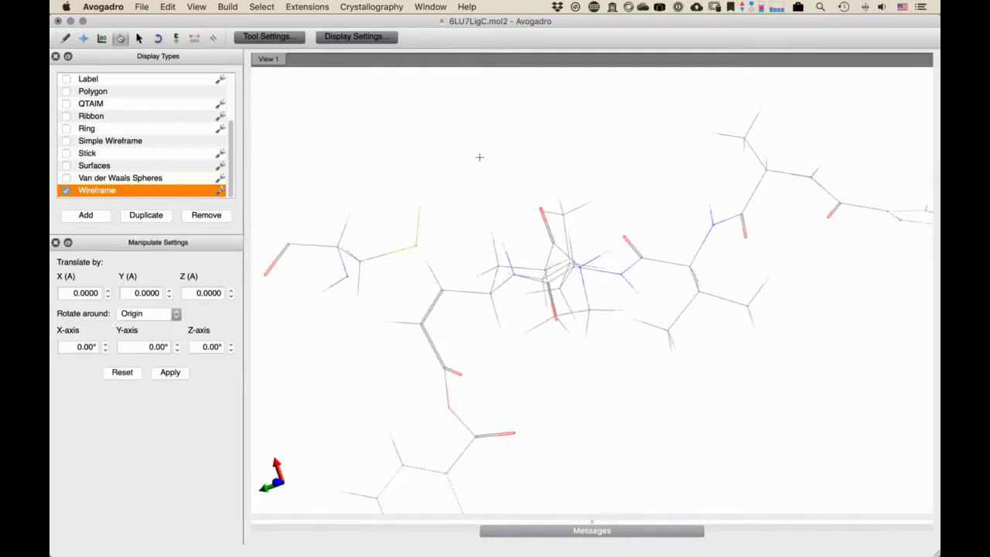
pyautogui.press('F9')
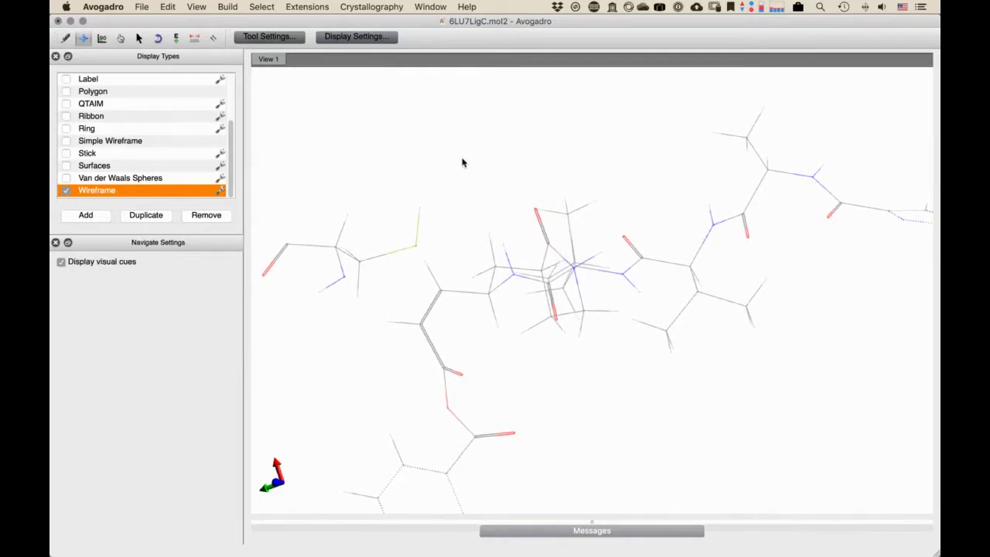
pyautogui.moveTo(468, 162); pyautogui.dragTo(464, 327)
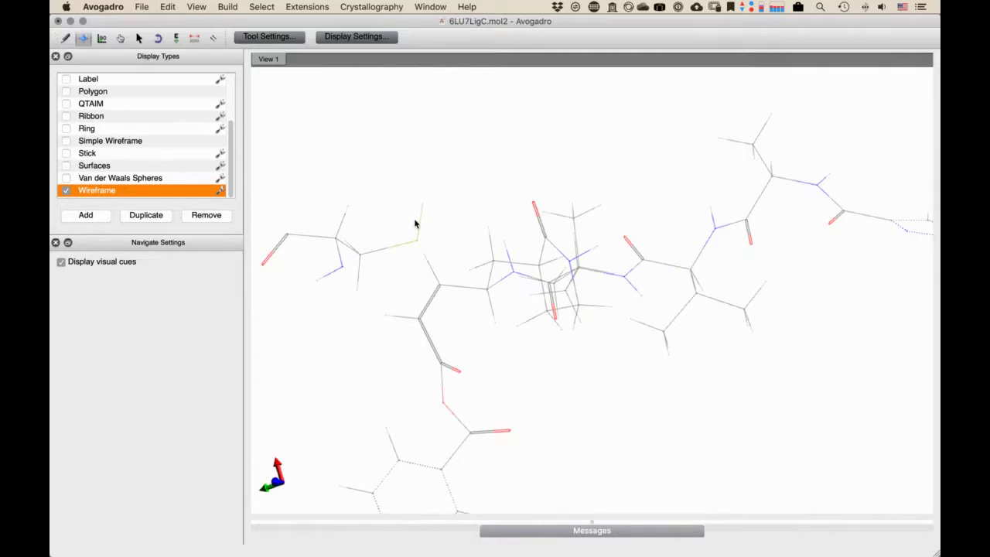
pyautogui.press('F11')
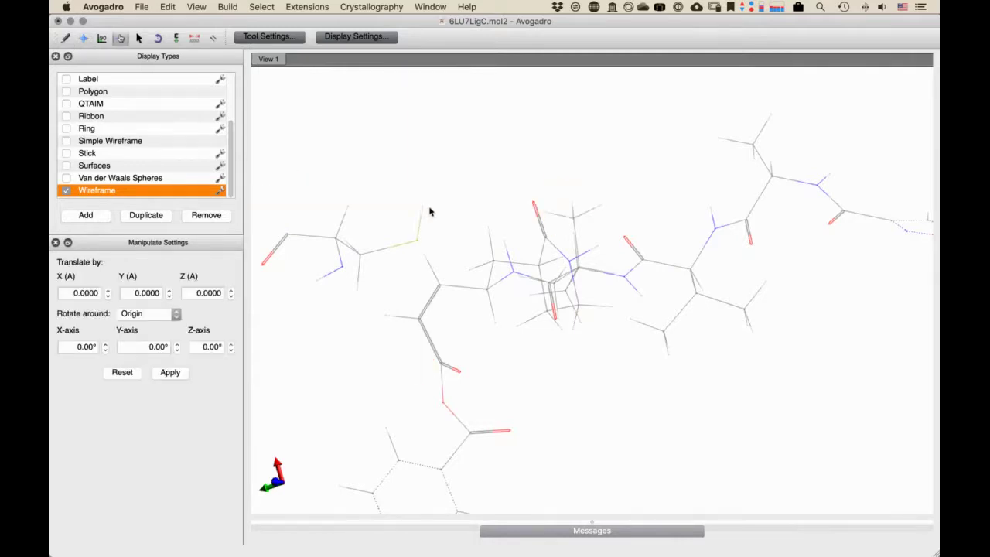
pyautogui.press('F12')
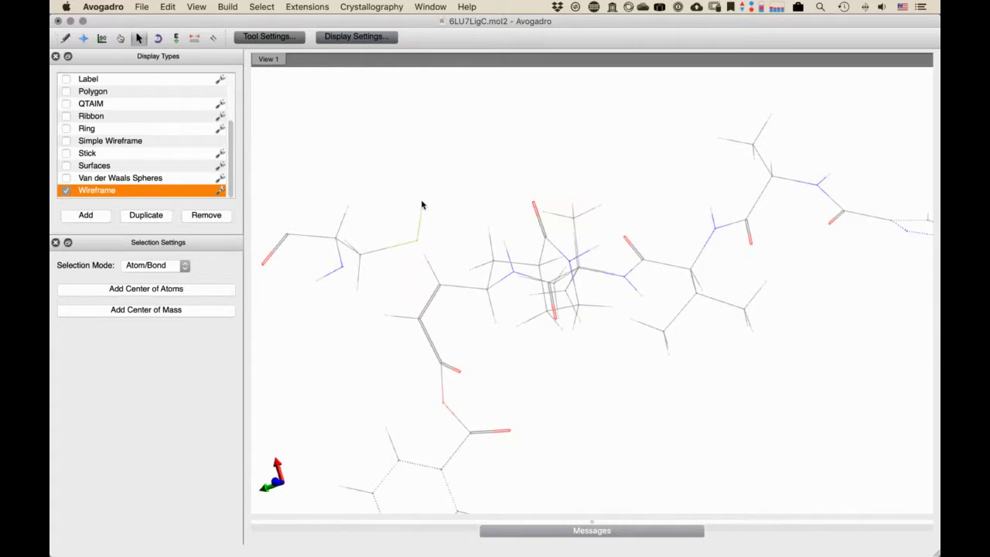
pyautogui.press('Delete')
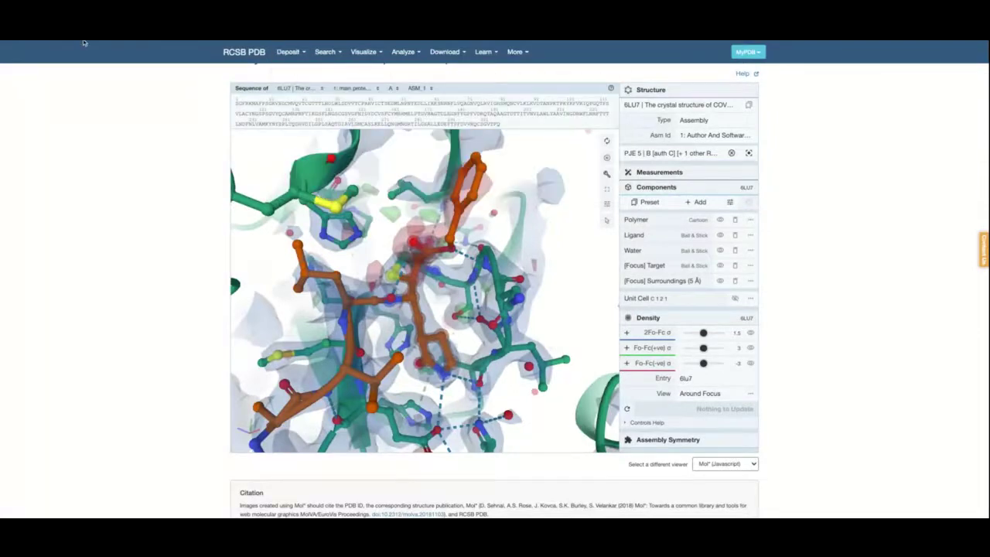
# Return to the 6LU7 entry page and open the 2D diagram of PRD_002214 under Biologically Interesting Molecules
pyautogui.hotkey('alt', 'Left')
pyautogui.scroll(-5, 241, 326)
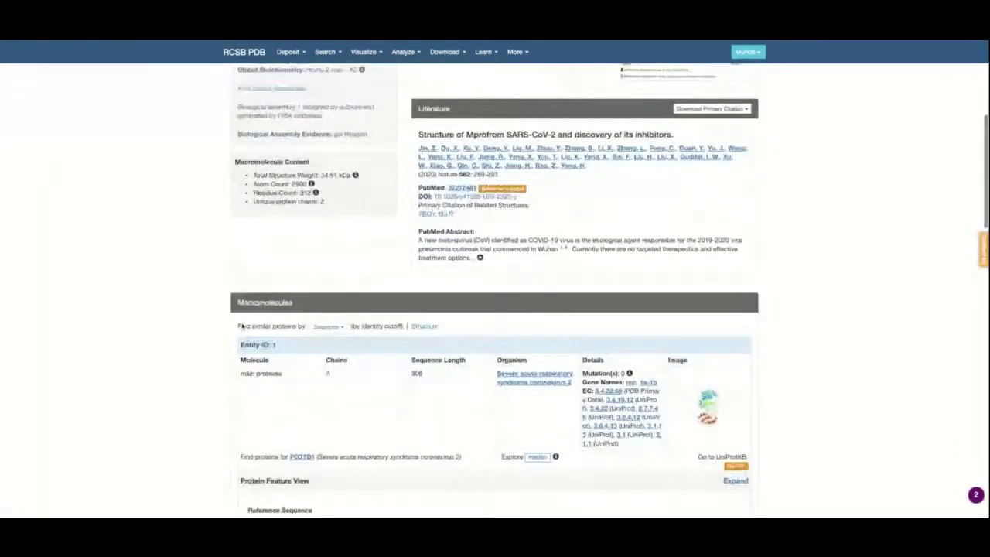
pyautogui.scroll(-5, 241, 327)
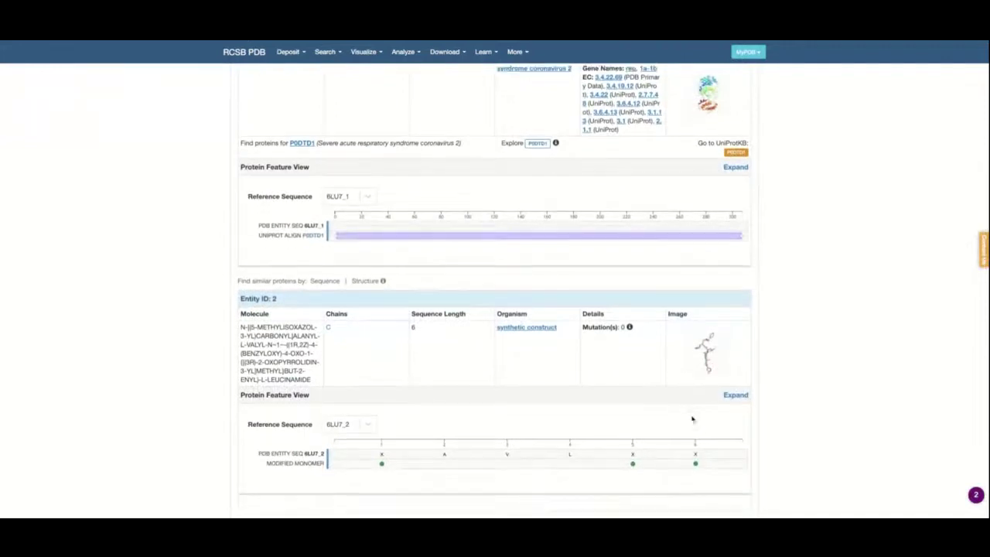
pyautogui.scroll(-3, 691, 419)
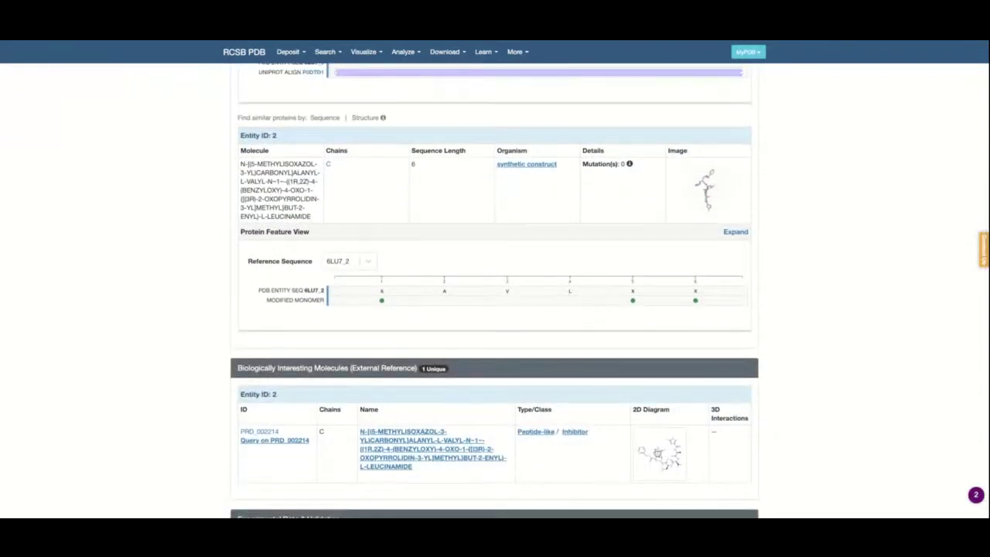
pyautogui.click(646, 456)
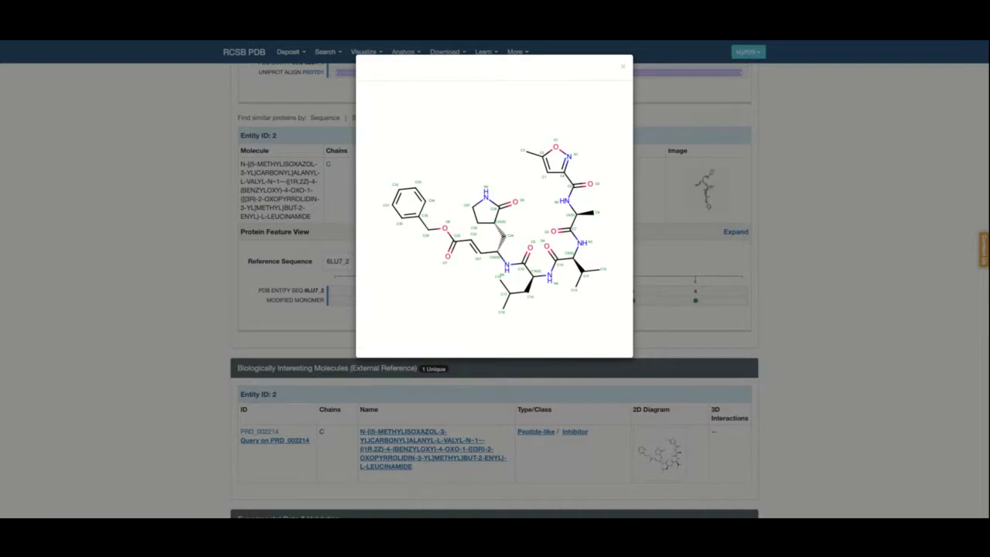
# View the 3D image of Entity 2, close it, and download the 2D diagram of PRD_002214 as an SVG file
pyautogui.click(697, 192)
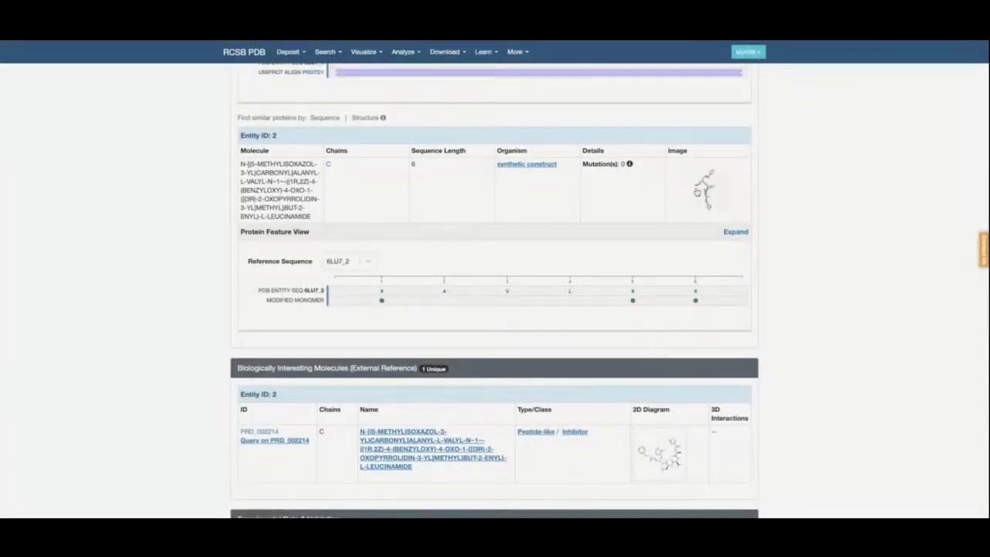
pyautogui.click(698, 192)
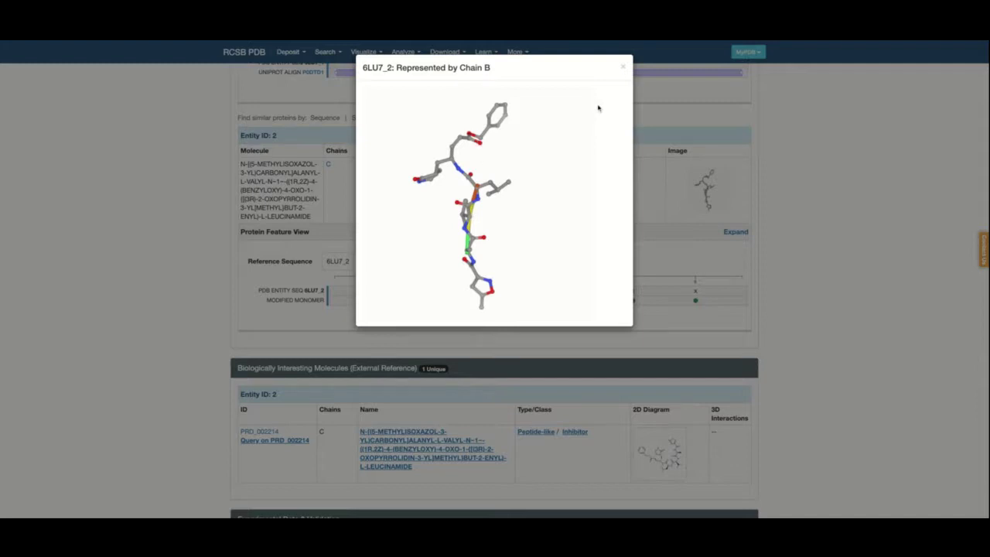
pyautogui.click(623, 68)
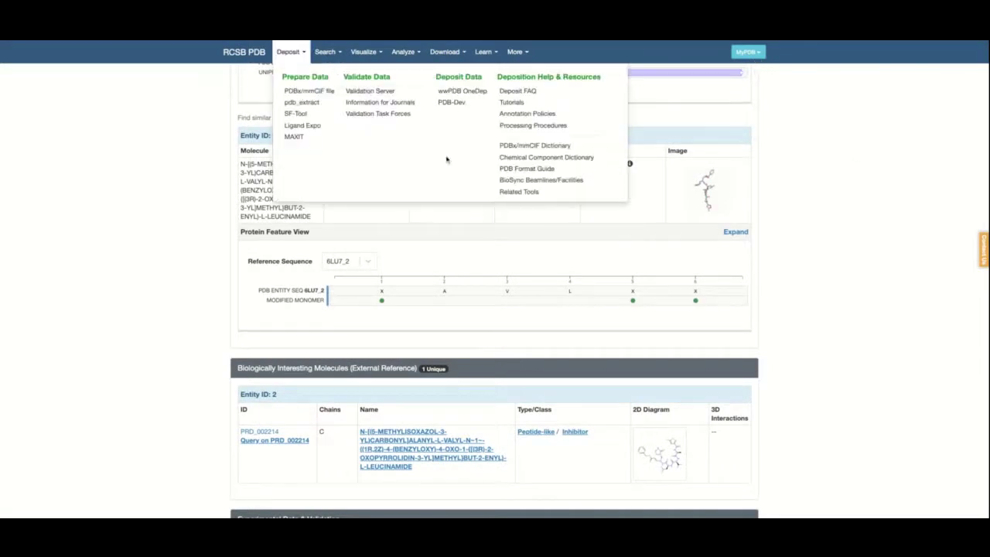
pyautogui.click(657, 467)
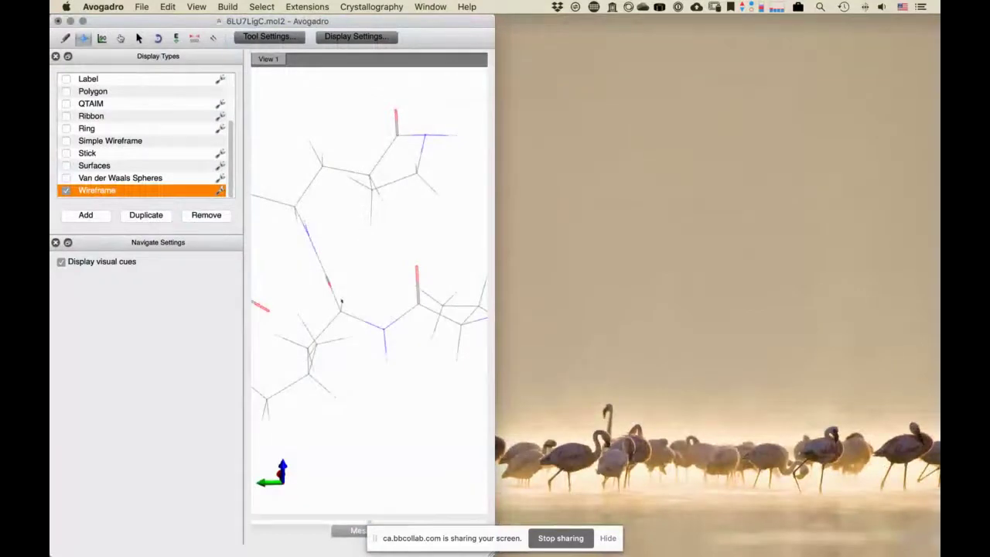
# Switch to Avogadro, widen its window, and orient the 6LU7LigC.mol2 ligand so the whole chain can be compared
pyautogui.moveTo(494, 229); pyautogui.dragTo(790, 225)
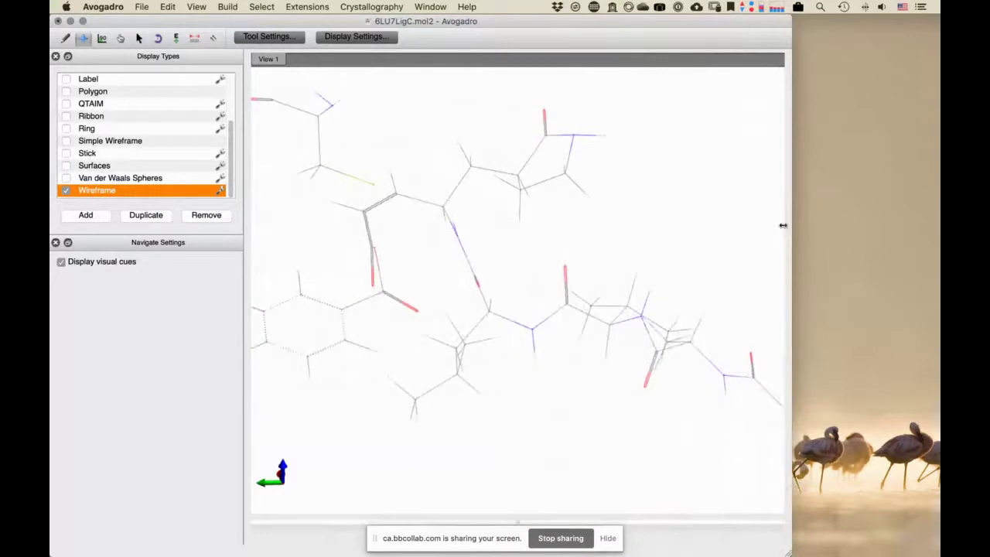
pyautogui.scroll(-3, 554, 281)
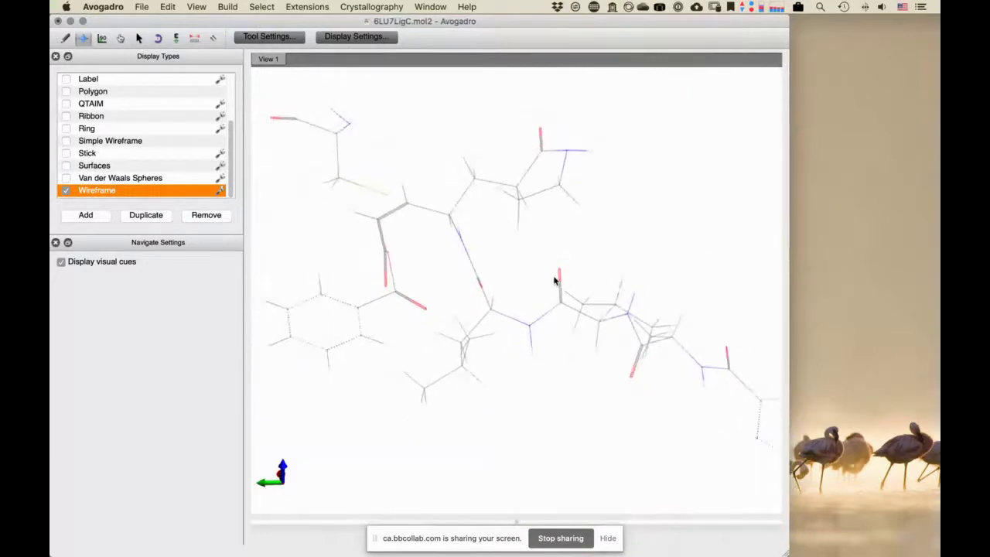
pyautogui.moveTo(565, 239)
pyautogui.mouseDown(button='right')
pyautogui.moveTo(554, 217)
pyautogui.moveTo(576, 232)
pyautogui.mouseUp(button='right')
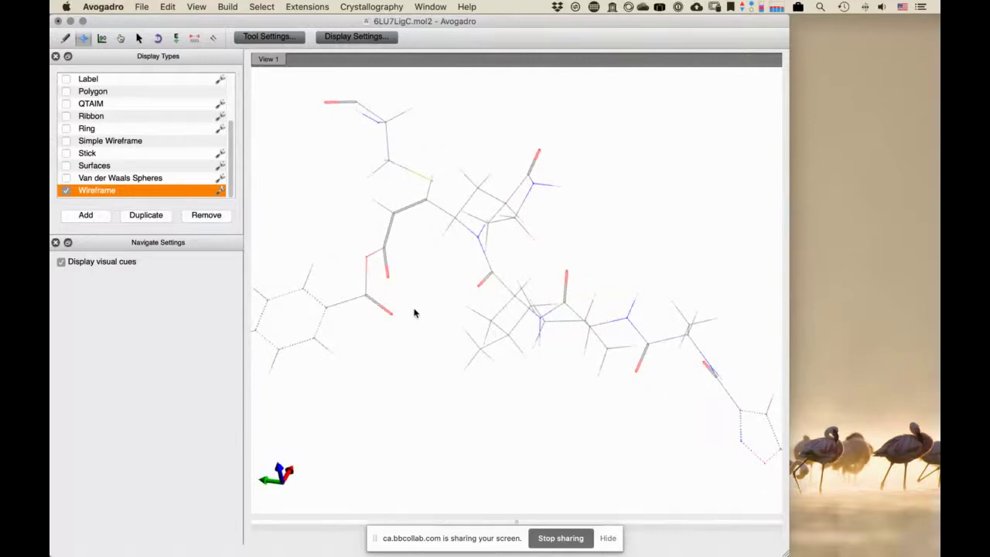
# Switch to Finder and try to open PRD_002214.svg from the Downloads folder
pyautogui.press('super+Tab')
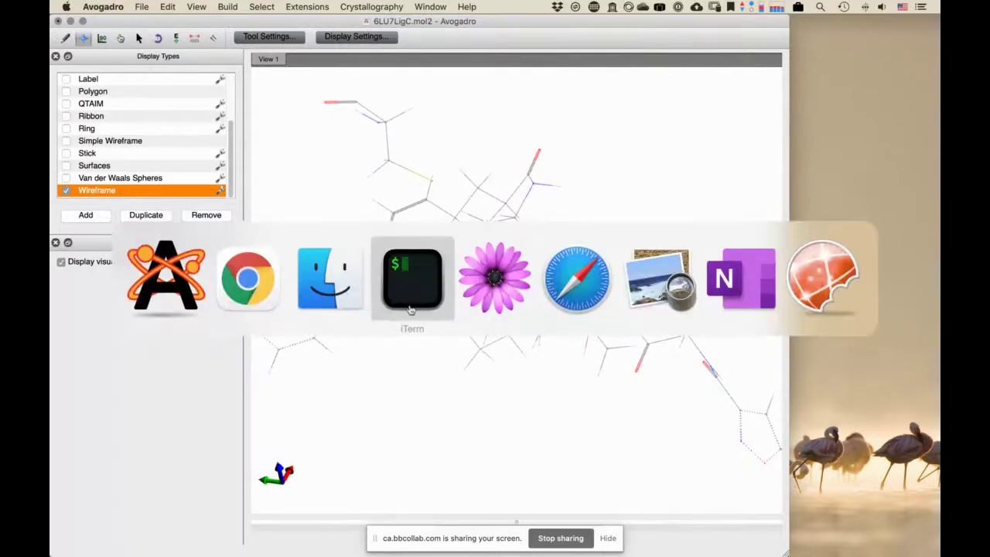
pyautogui.click(318, 313)
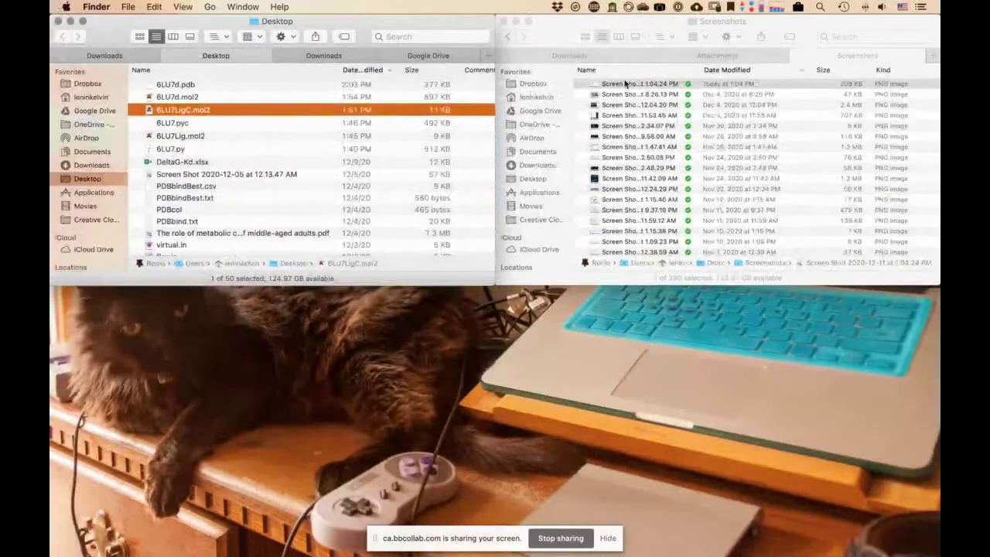
pyautogui.click(600, 54)
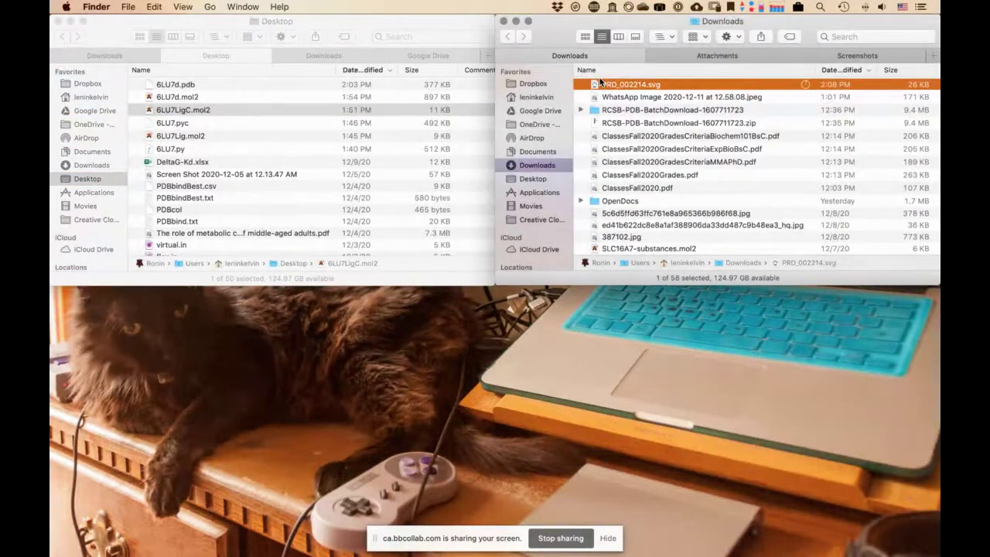
# Force quit Adobe Illustrator
pyautogui.hotkey('ctrl', 'Right')
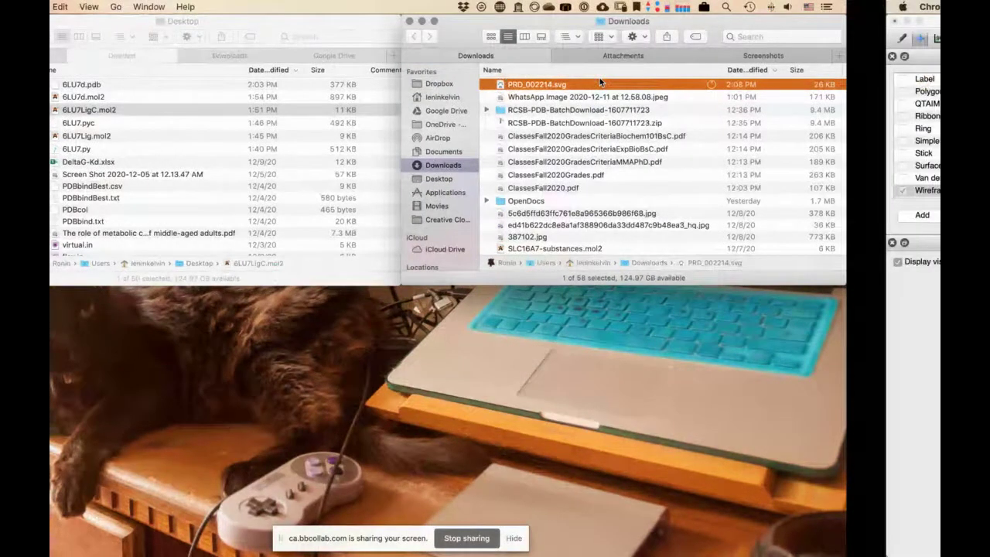
pyautogui.hotkey('ctrl', 'Up')
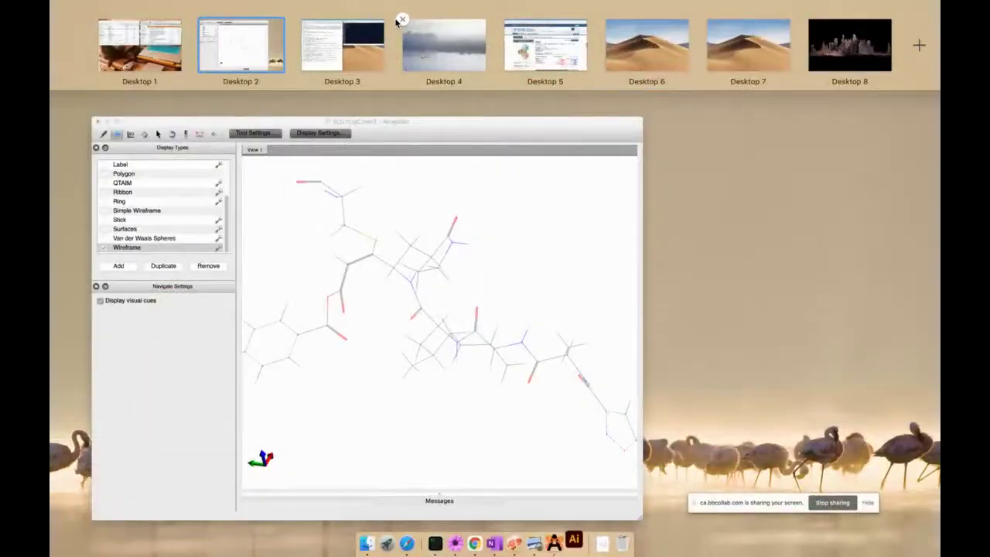
pyautogui.click(562, 549)
pyautogui.click(607, 538)
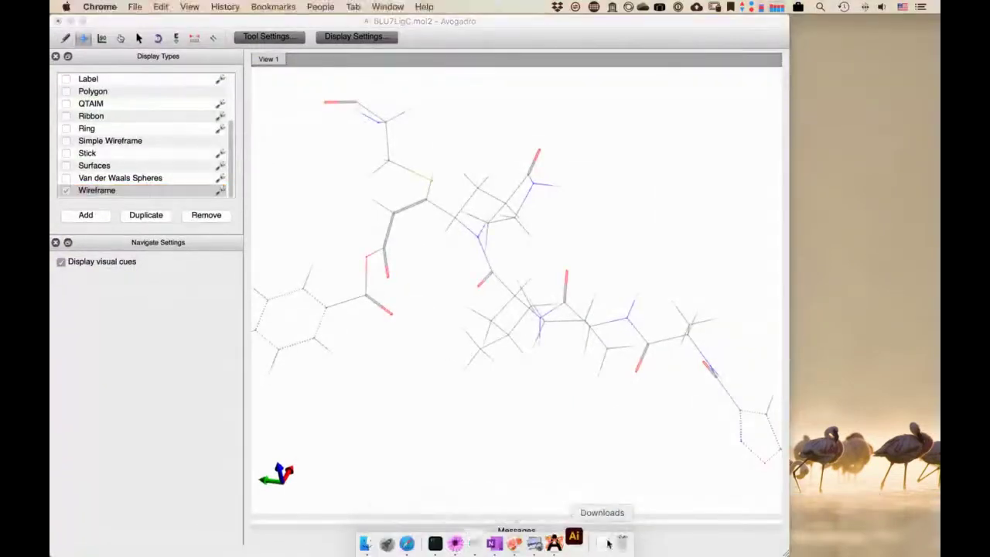
pyautogui.rightClick(573, 537)
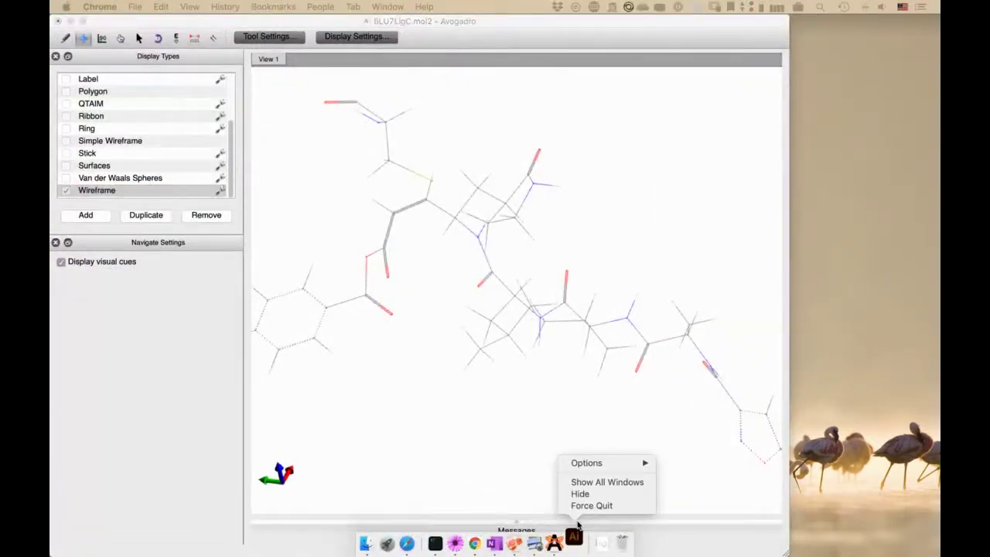
pyautogui.click(582, 505)
pyautogui.moveTo(572, 552)
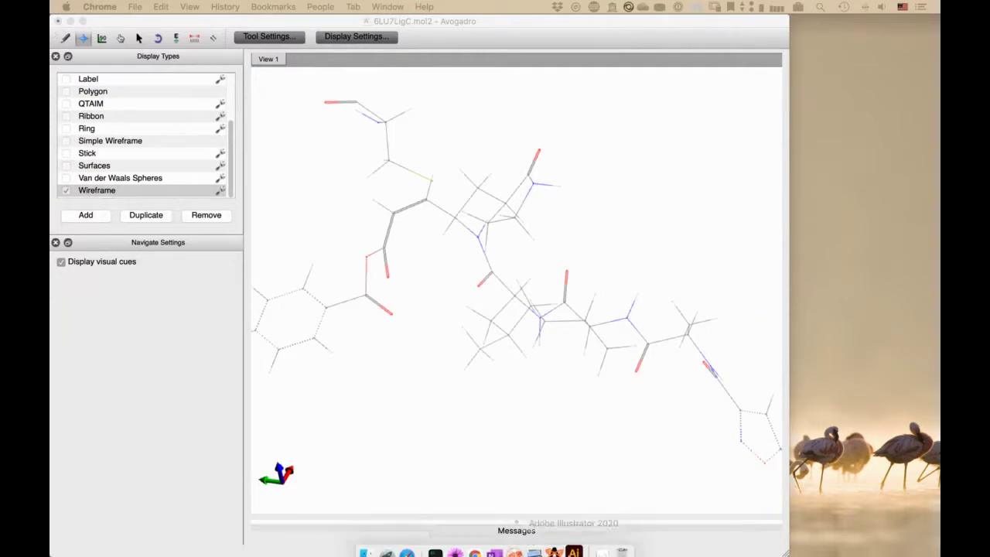
pyautogui.rightClick(572, 552)
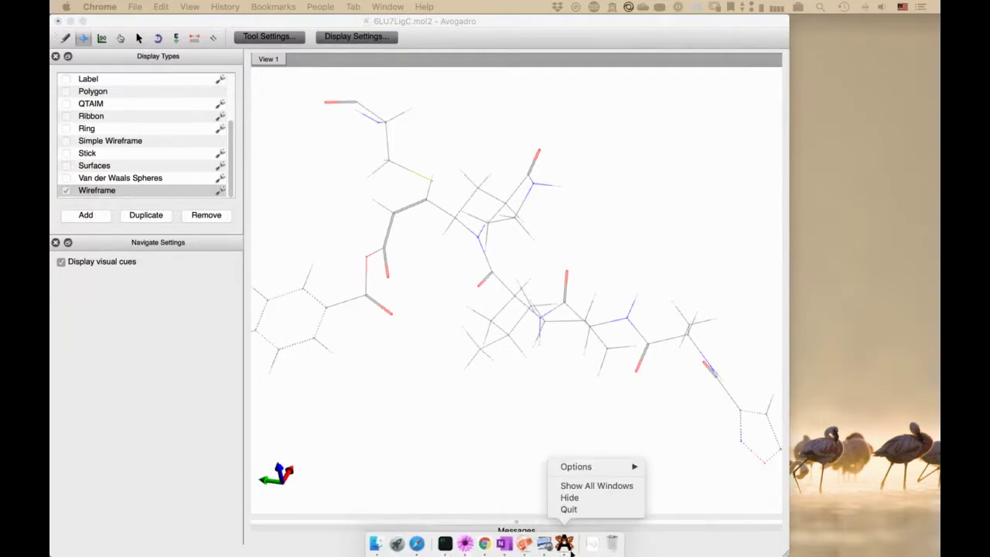
pyautogui.click(569, 511)
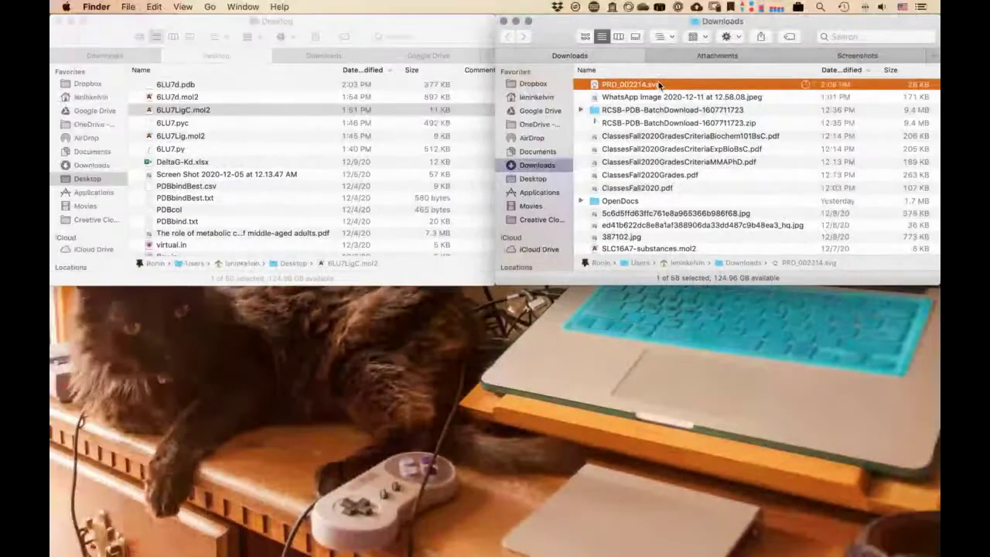
# Check the file information of PRD_002214.svg in Finder and dismiss the Illustrator error report without sending it
pyautogui.rightClick(658, 84)
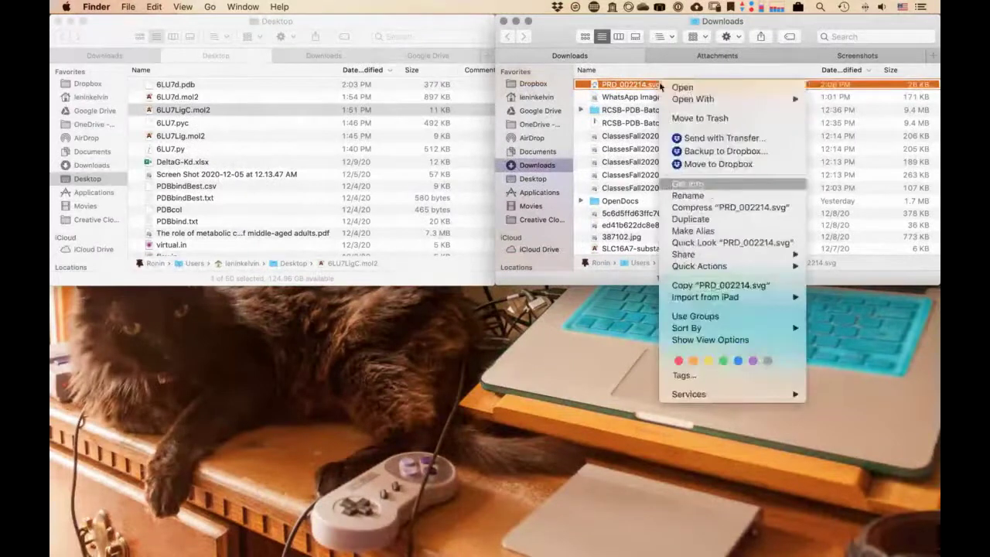
pyautogui.click(677, 91)
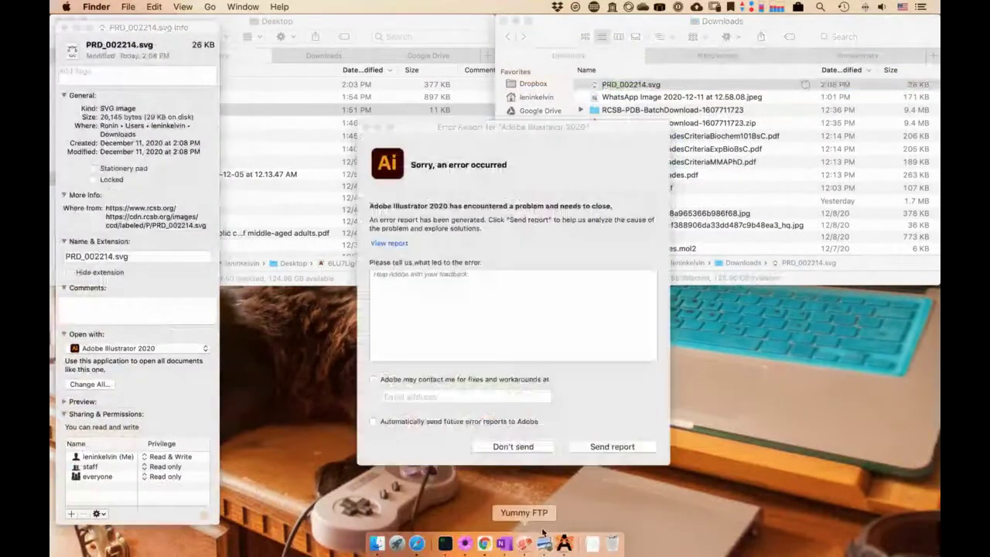
pyautogui.click(491, 445)
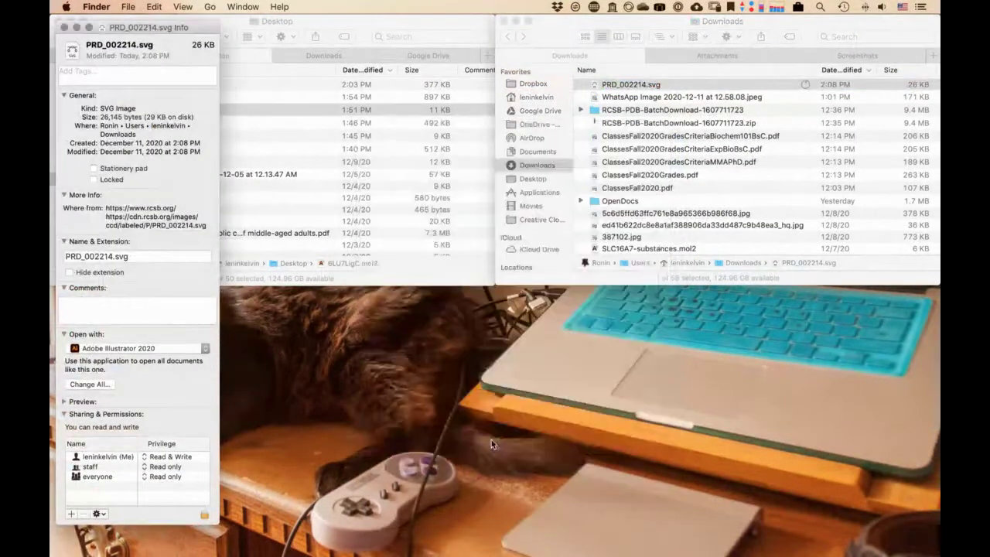
pyautogui.click(63, 27)
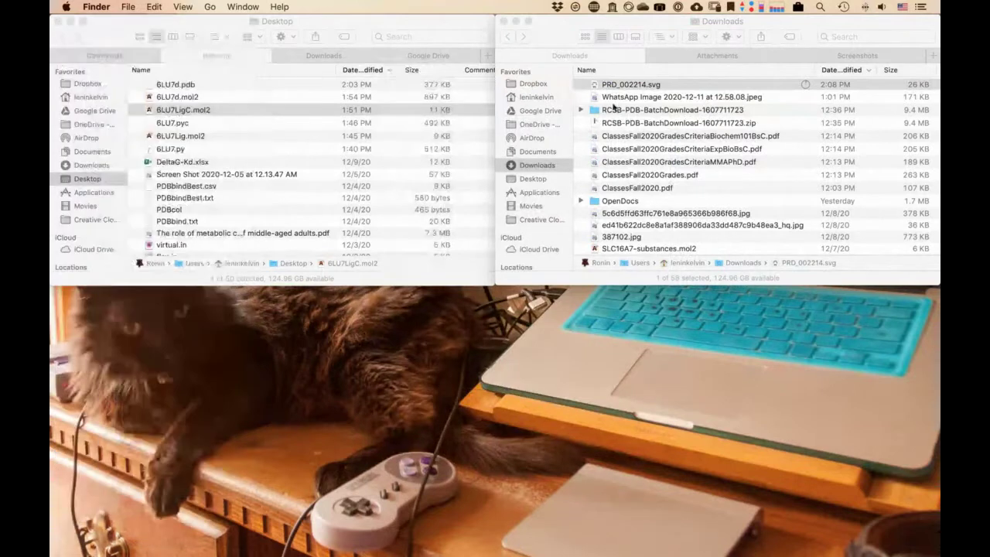
# Open PRD_002214.svg in Google Chrome and tile its window alongside the ligand view in Avogadro
pyautogui.click(698, 88)
pyautogui.rightClick(698, 91)
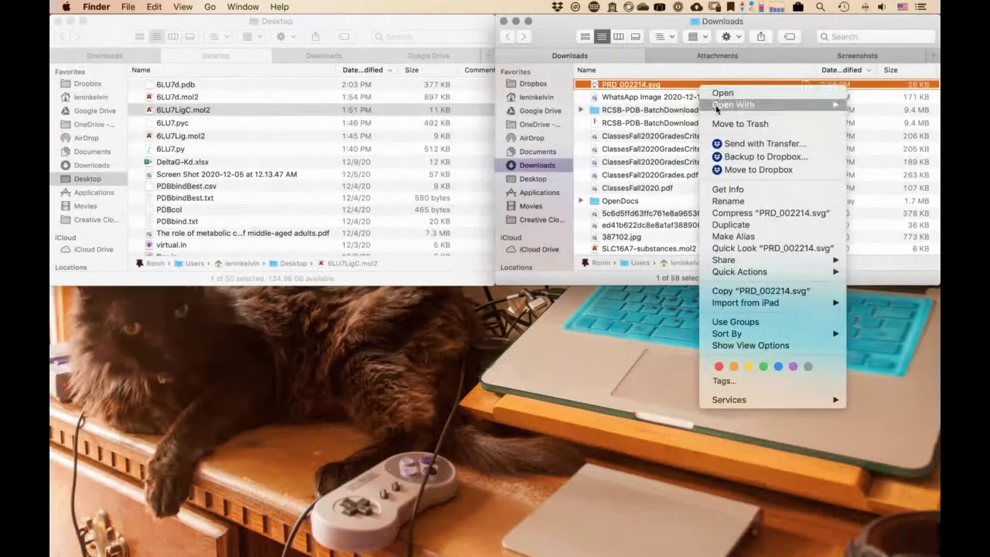
pyautogui.moveTo(715, 105)
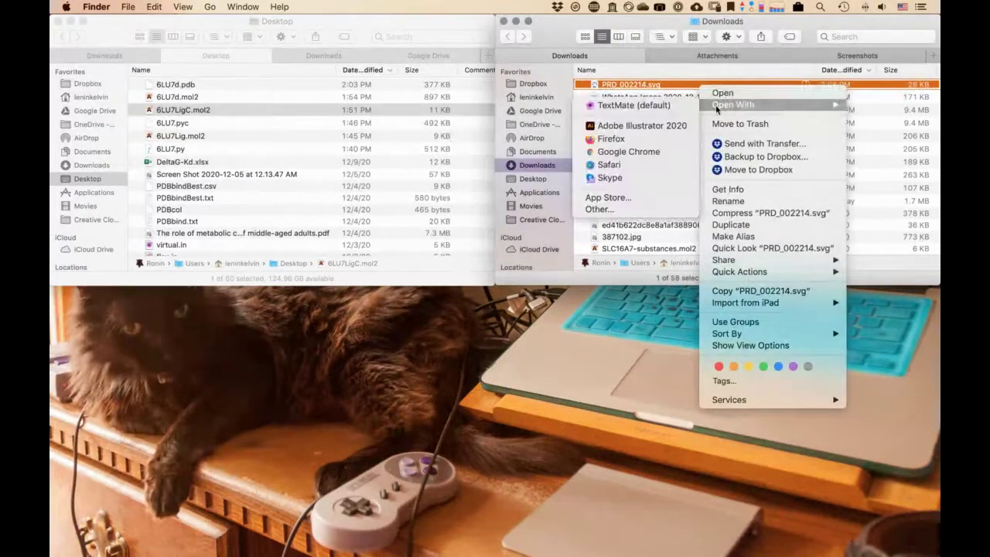
pyautogui.click(612, 154)
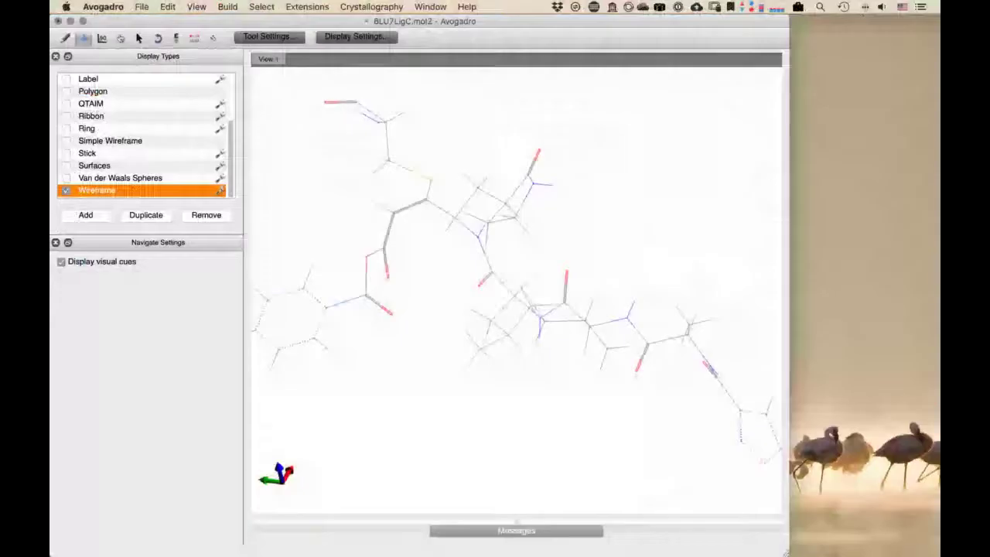
pyautogui.hotkey('ctrl', 'alt', 'm')
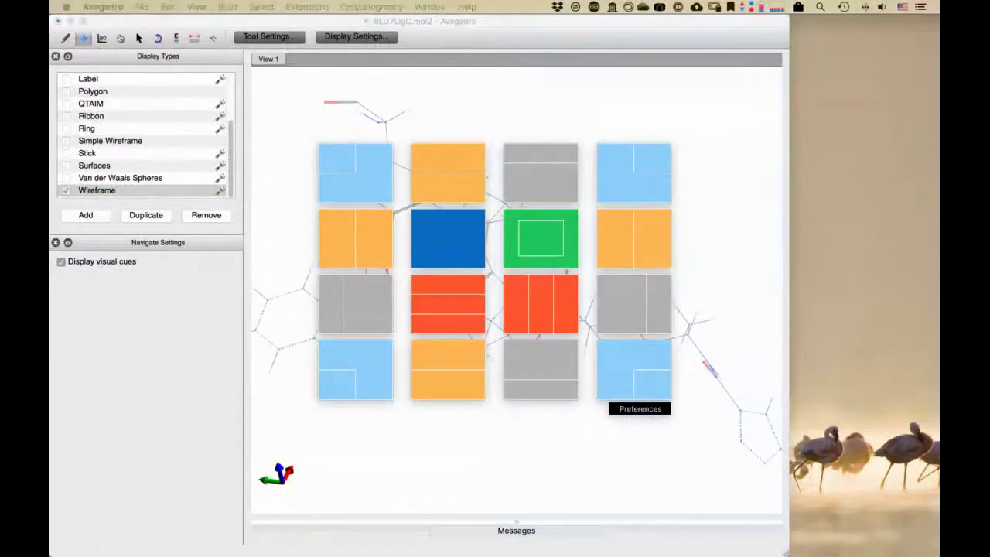
pyautogui.click(653, 311)
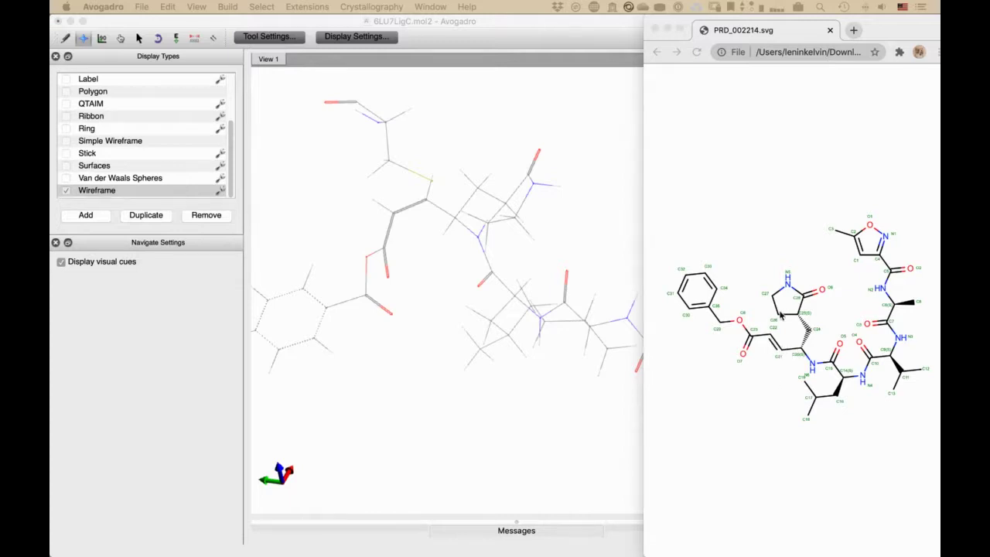
# Change the ligand's carbon-carbon double bond nearest the cysteine sulfur to a single bond with the Draw tool, adjusting hydrogens
pyautogui.click(512, 31)
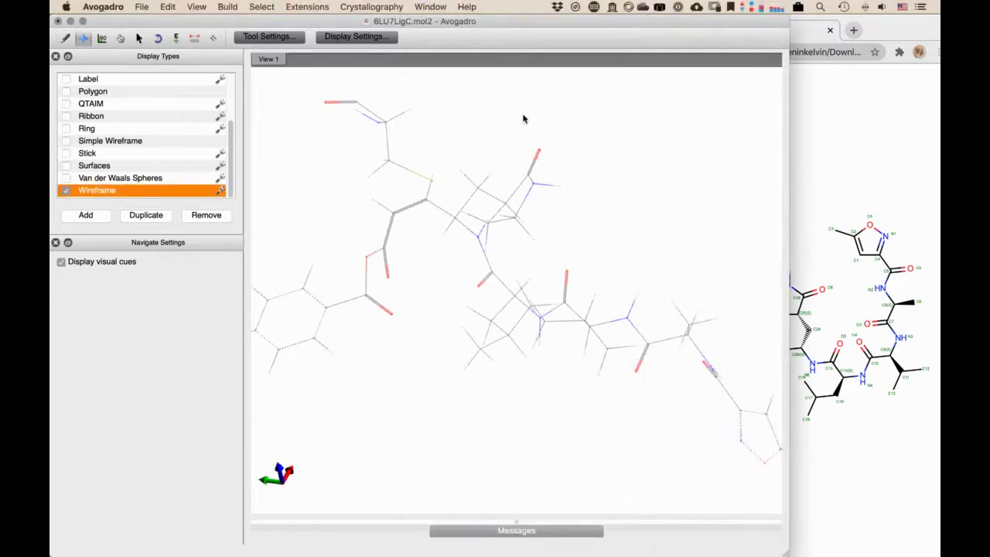
pyautogui.moveTo(501, 119); pyautogui.dragTo(498, 194)
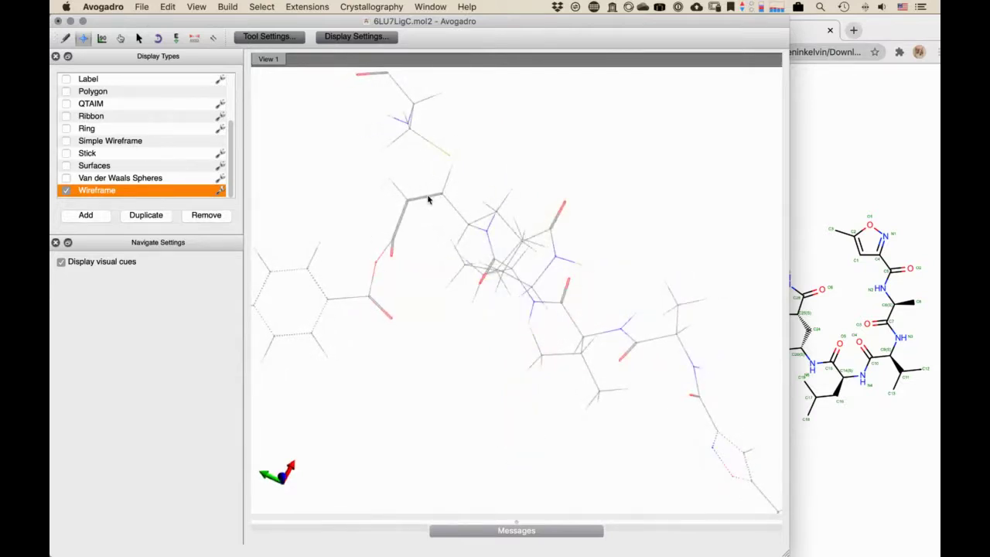
pyautogui.click(66, 38)
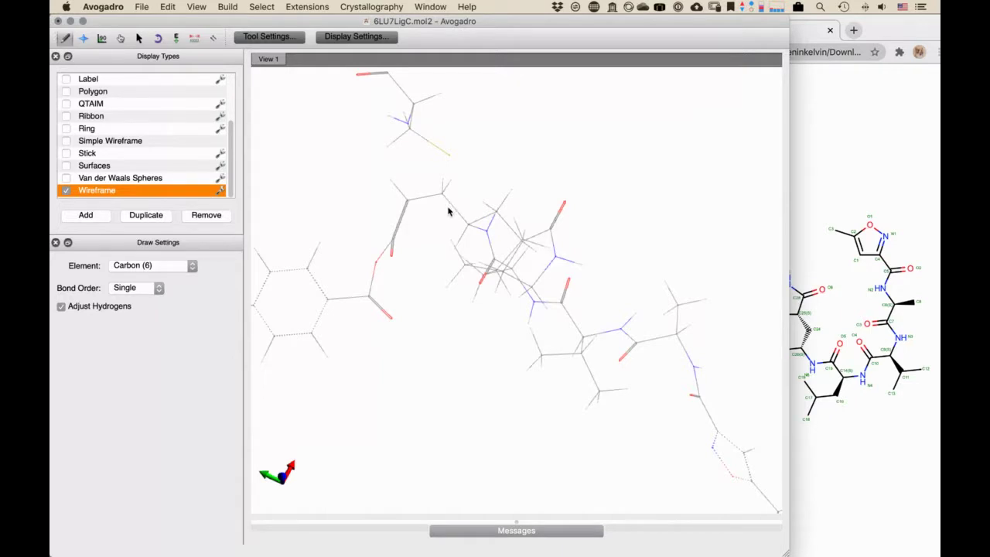
pyautogui.moveTo(463, 187); pyautogui.dragTo(502, 150)
# Turn on the Stick display and, with the draw element set to Phosphorus, draw a single bond from the nearby ligand chain carbon to the cysteine sulfur
pyautogui.press('F12')
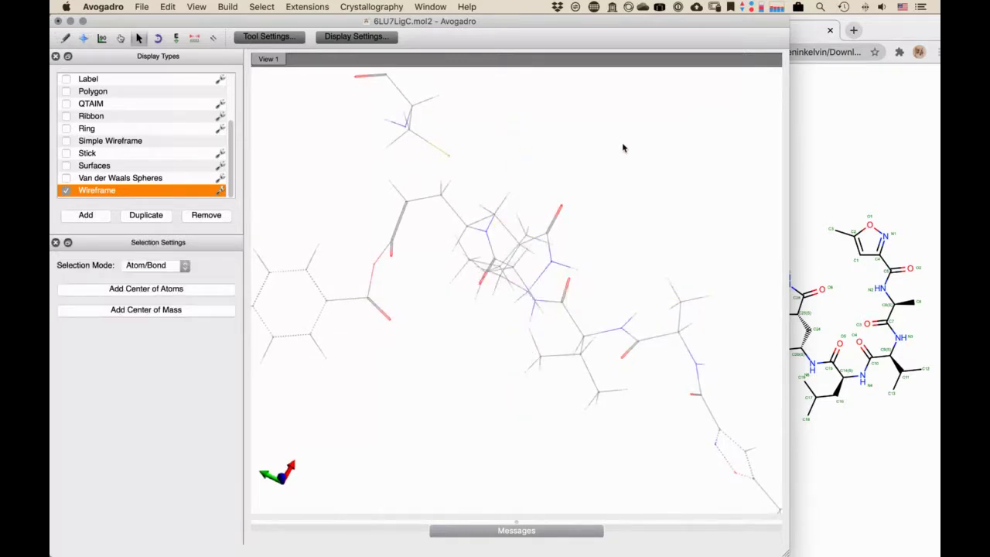
pyautogui.press('F11')
pyautogui.moveTo(619, 144); pyautogui.dragTo(488, 167, button='right')
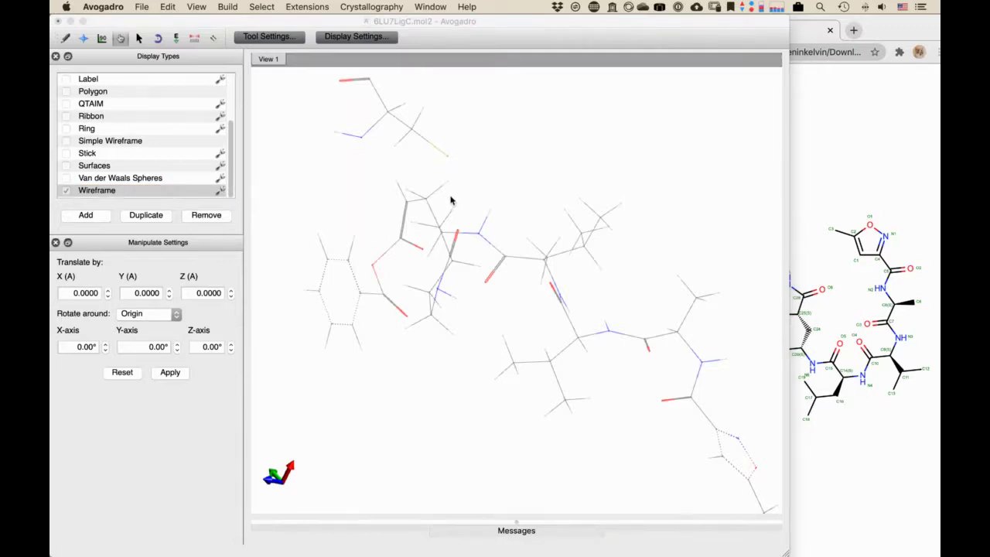
pyautogui.click(535, 37)
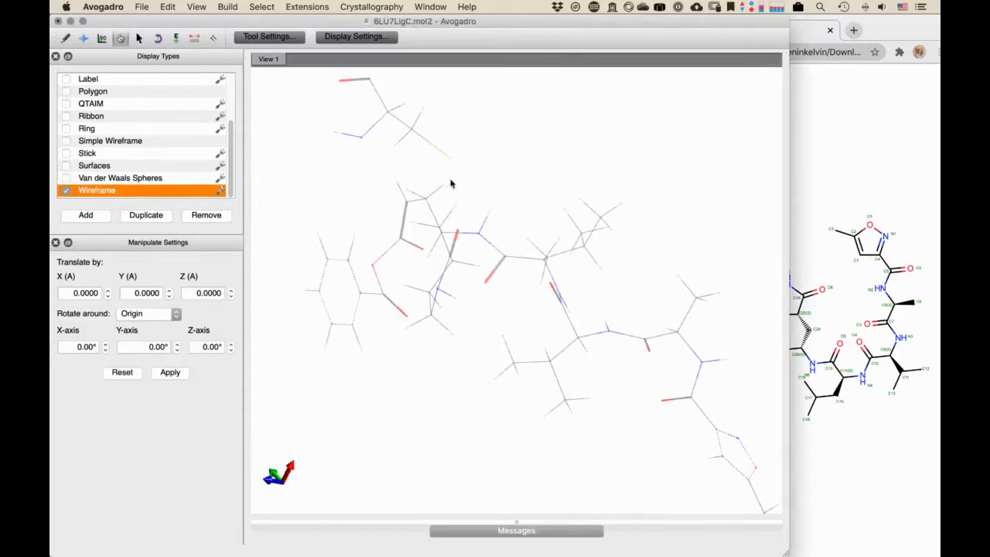
pyautogui.moveTo(538, 166); pyautogui.dragTo(577, 159)
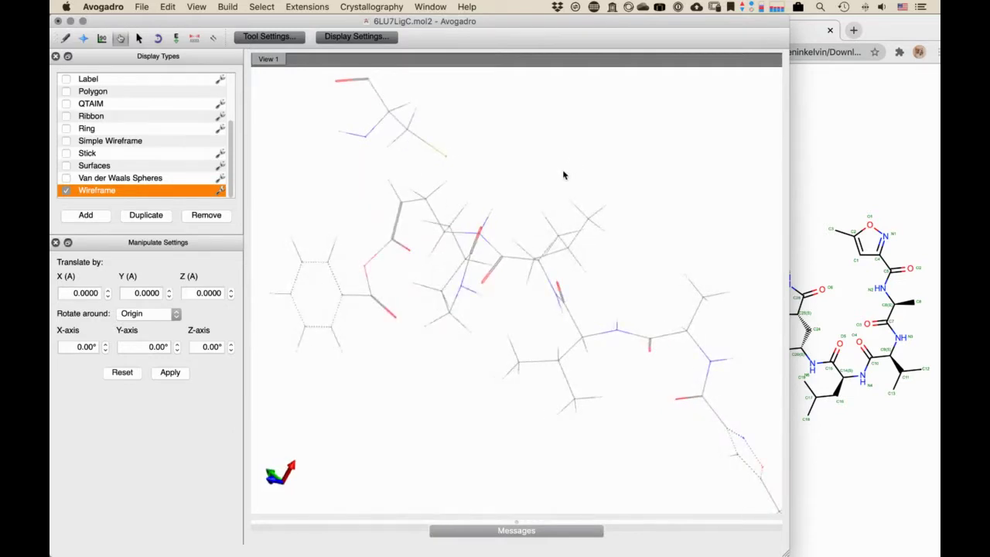
pyautogui.rightClick(450, 185)
pyautogui.press('F12')
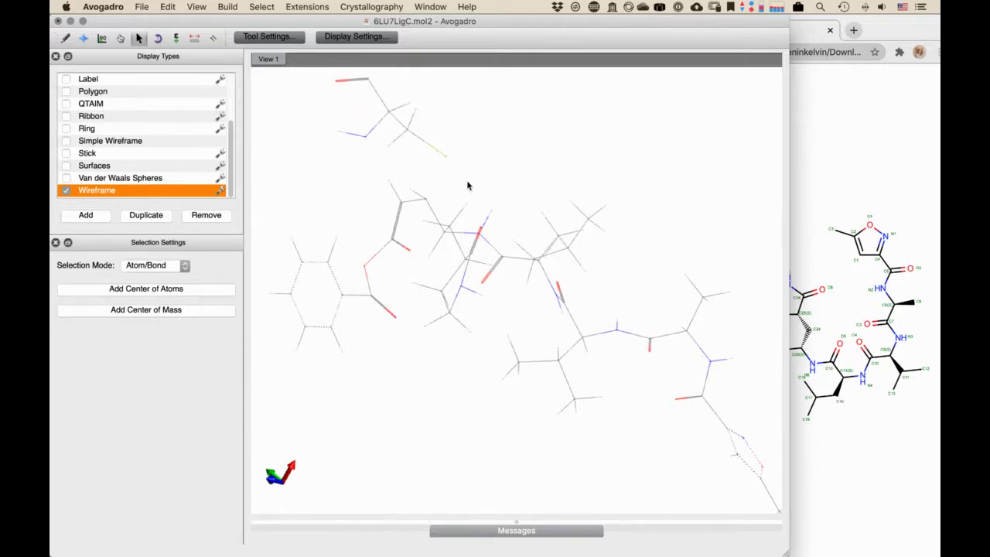
pyautogui.press('F8')
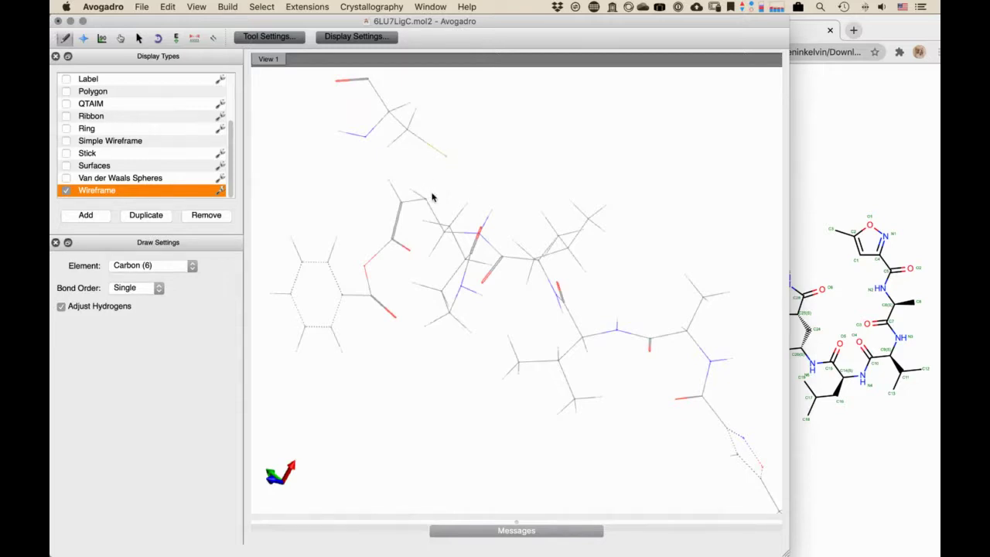
pyautogui.click(184, 270)
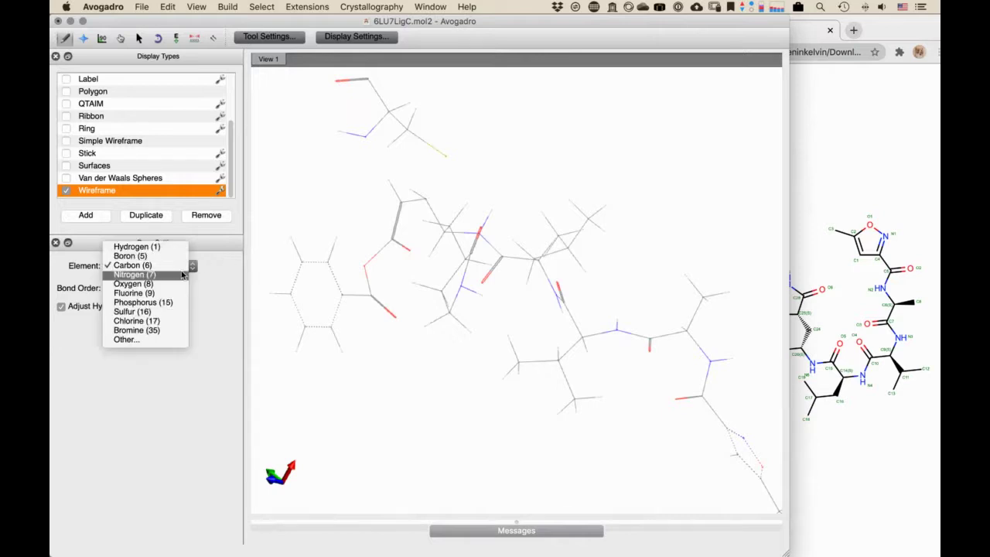
pyautogui.click(167, 302)
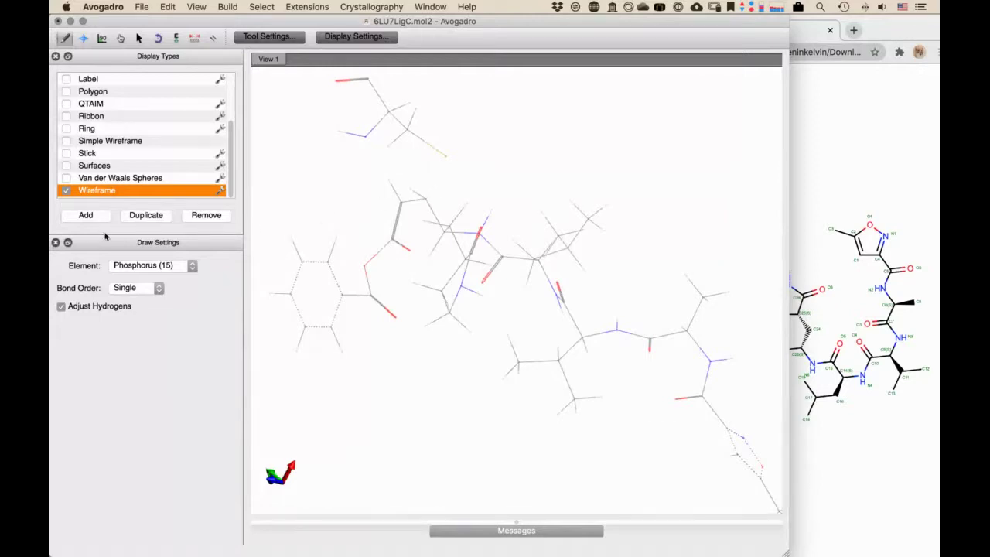
pyautogui.click(66, 153)
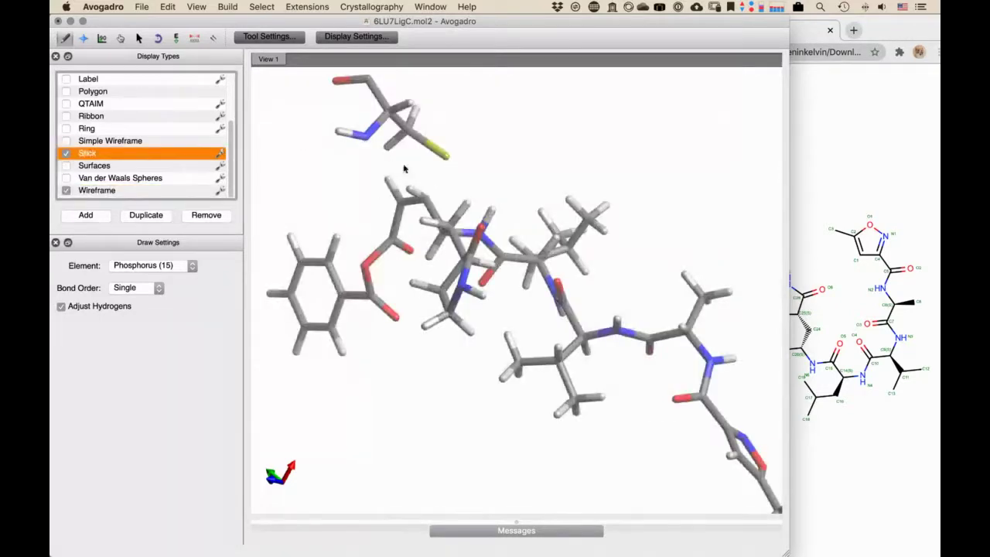
pyautogui.moveTo(430, 199); pyautogui.dragTo(442, 168)
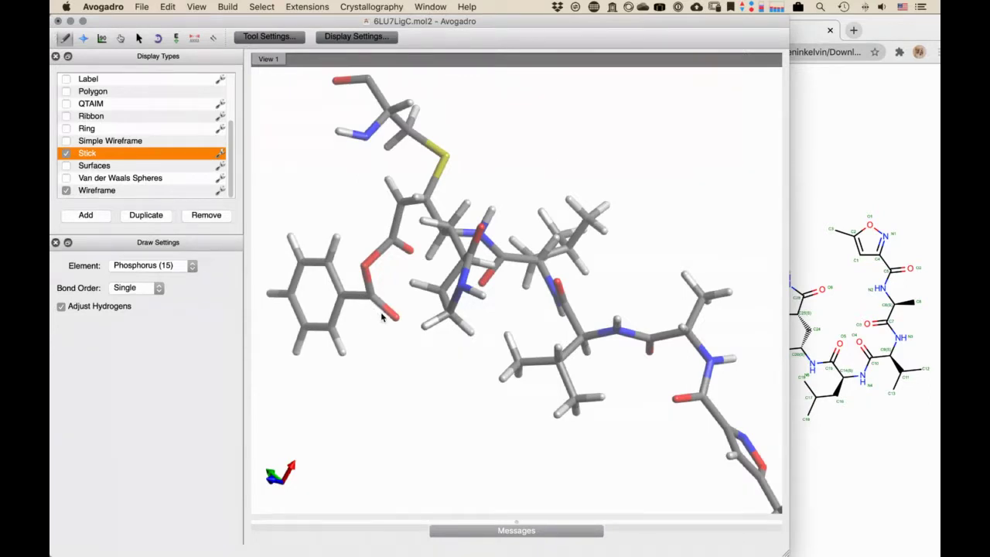
# Switch to the PRD_002214.svg diagram in Google Chrome and compare its bonds with the ligand model
pyautogui.click(817, 176)
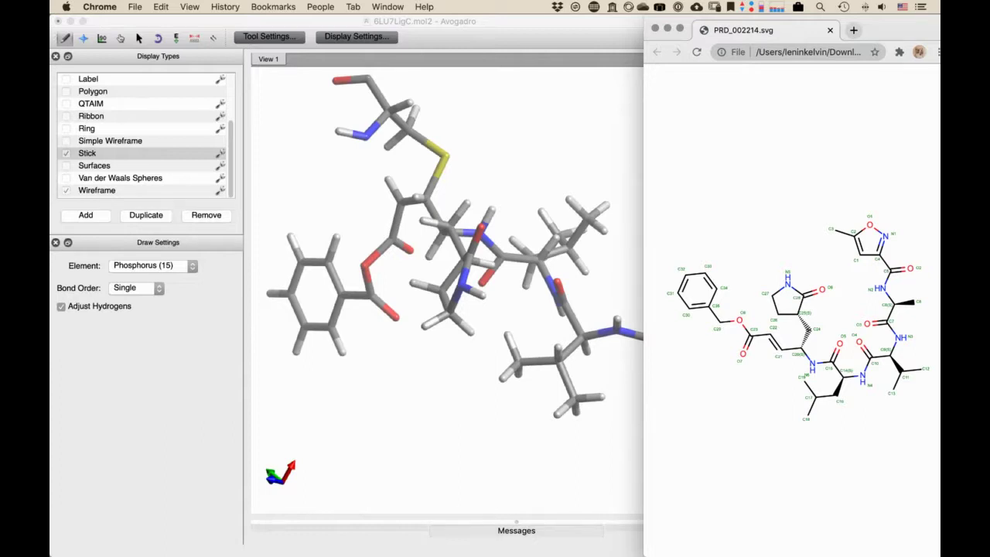
pyautogui.press('super+Tab')
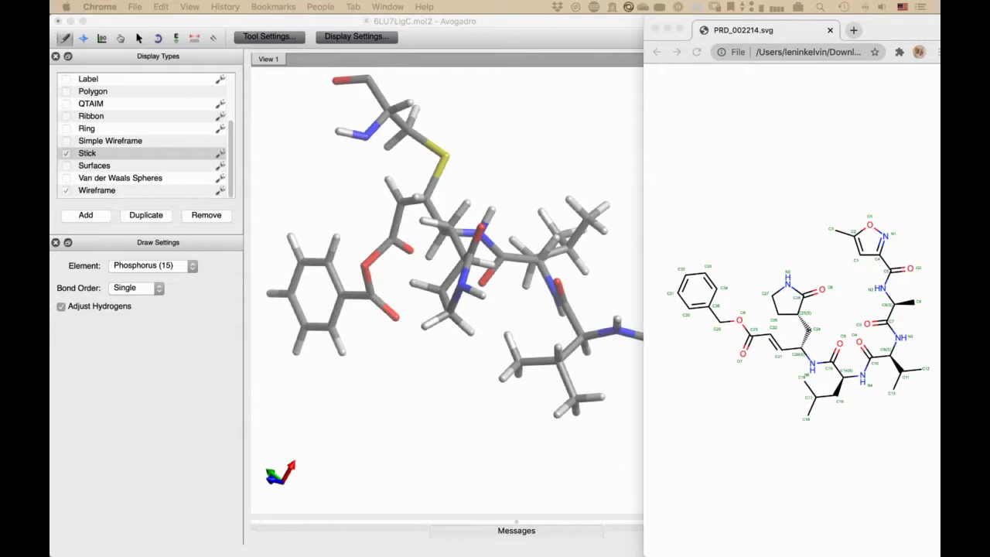